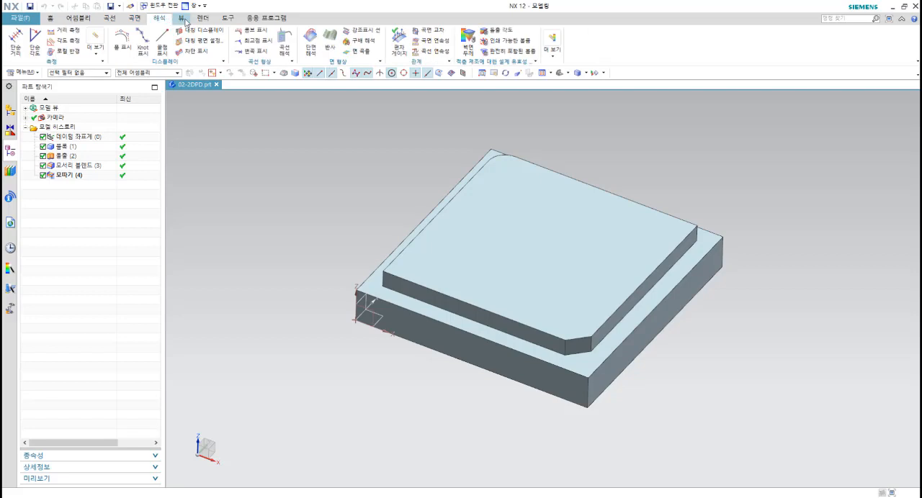
Step: Start the Manufacturing application and initialise the machining environment with the cam_general session and the mill_planar setup
{"action": "left_click", "coordinate": [50, 17]}
{"action": "left_click", "coordinate": [273, 20]}
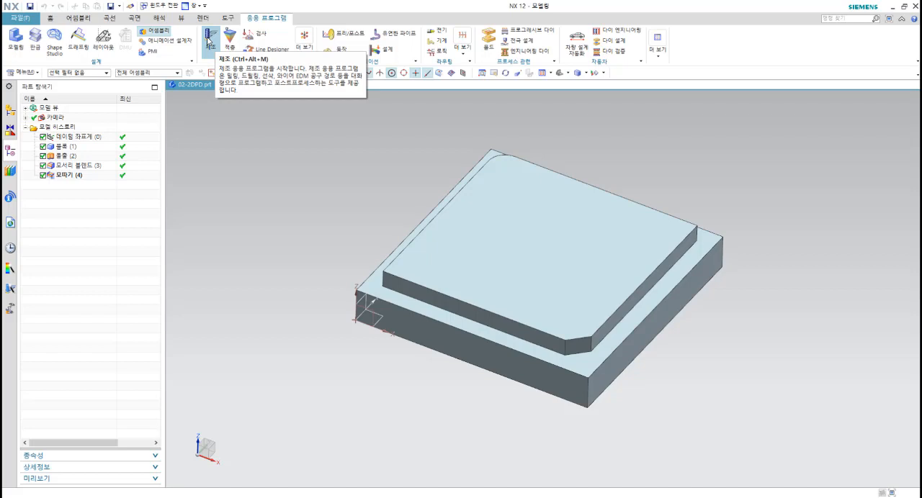
{"action": "left_click", "coordinate": [208, 40]}
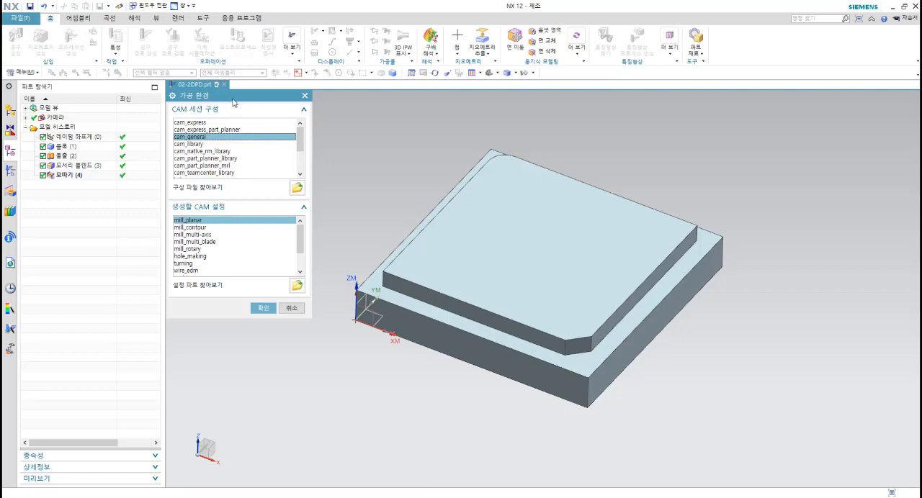
{"action": "left_click_drag", "start_coordinate": [231, 100], "coordinate": [247, 112]}
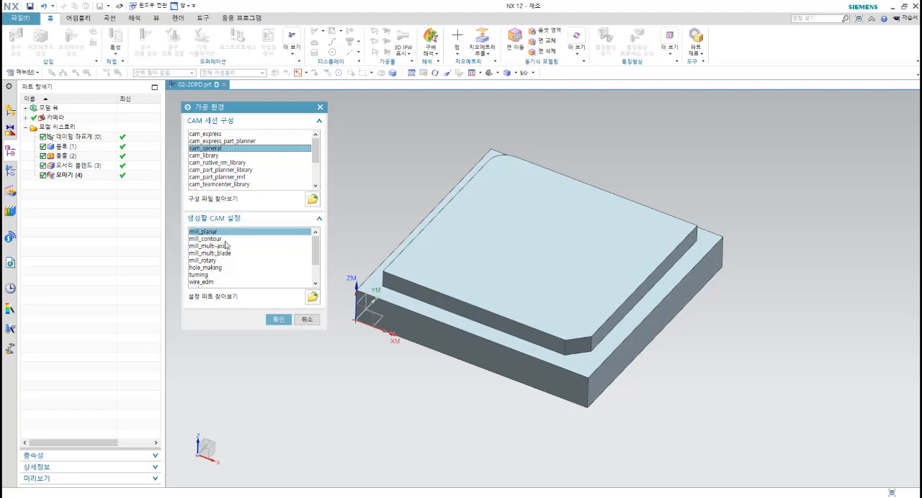
{"action": "left_click", "coordinate": [203, 240]}
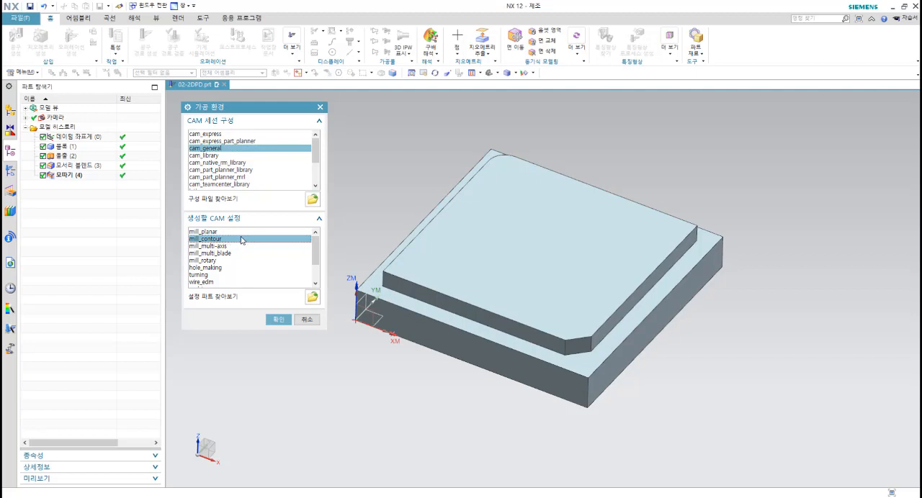
{"action": "key", "text": "Up"}
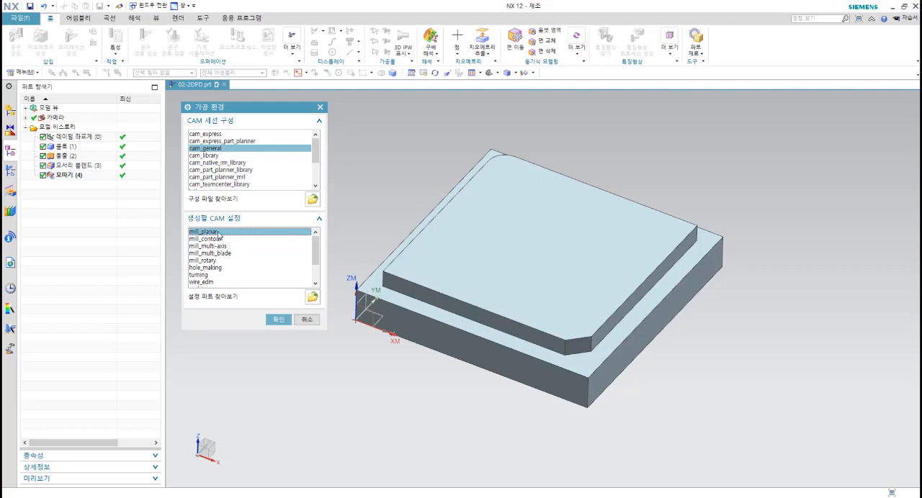
{"action": "left_click", "coordinate": [279, 322]}
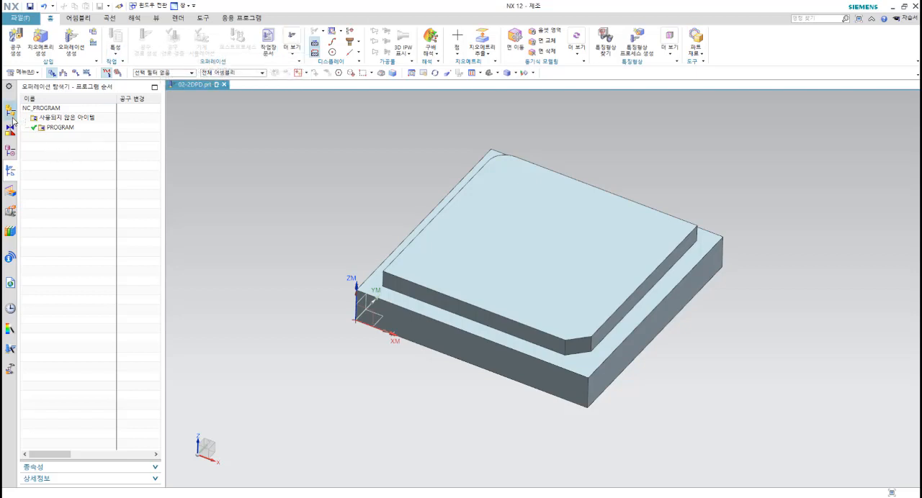
Step: Switch the operation navigator to the geometry view and expand MCS_MILL
{"action": "left_click", "coordinate": [11, 153]}
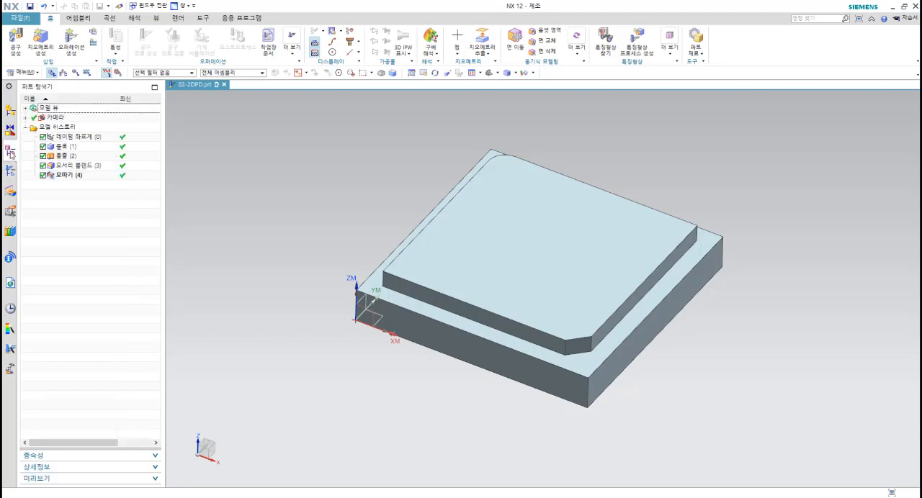
{"action": "left_click", "coordinate": [10, 171]}
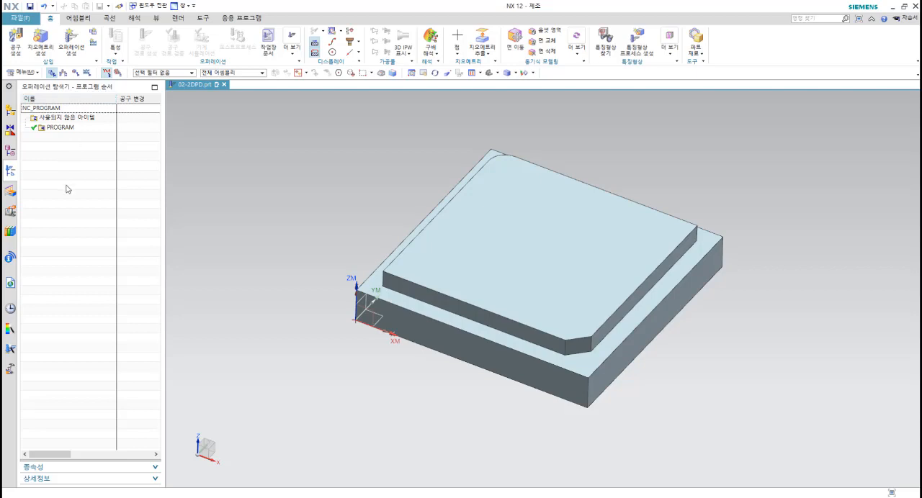
{"action": "right_click", "coordinate": [58, 151]}
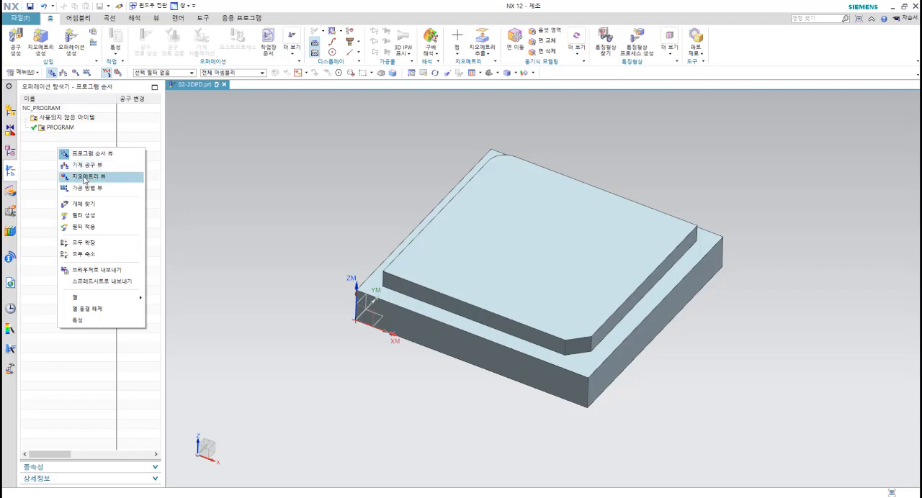
{"action": "left_click", "coordinate": [91, 181]}
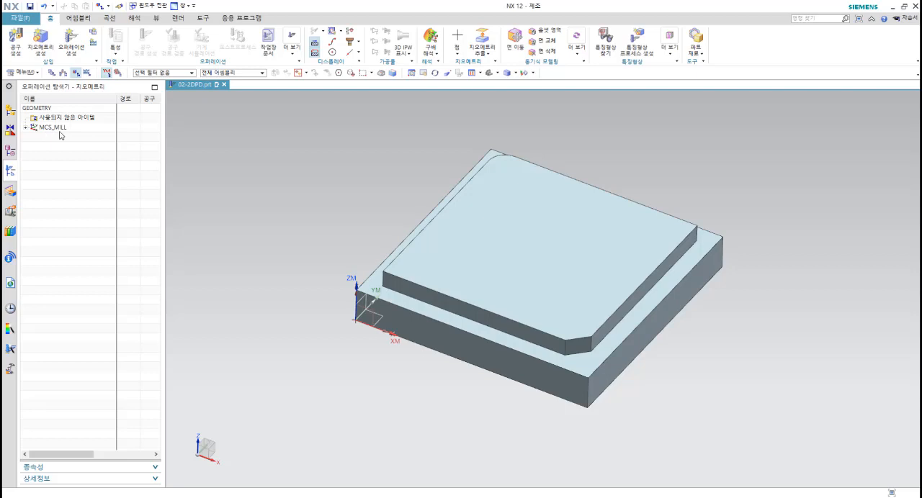
{"action": "left_click", "coordinate": [26, 128]}
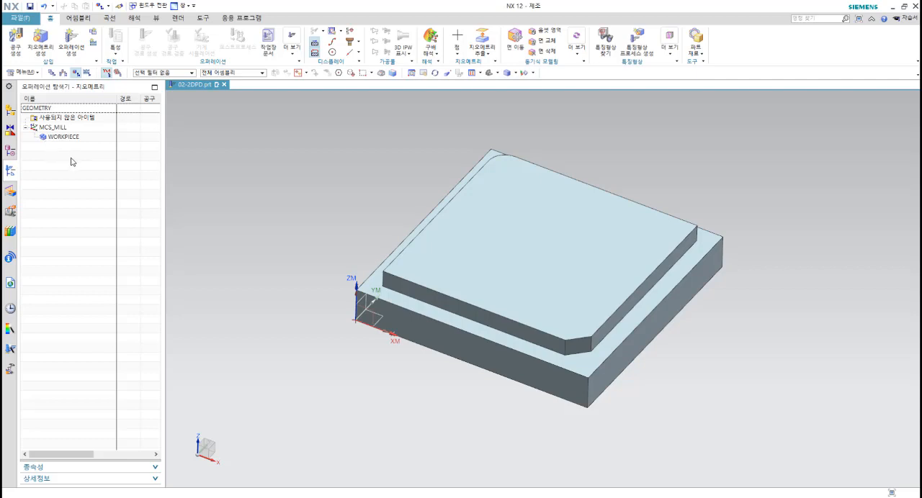
Step: Edit WORKPIECE and specify the stepped solid body as its part geometry
{"action": "left_click", "coordinate": [59, 129]}
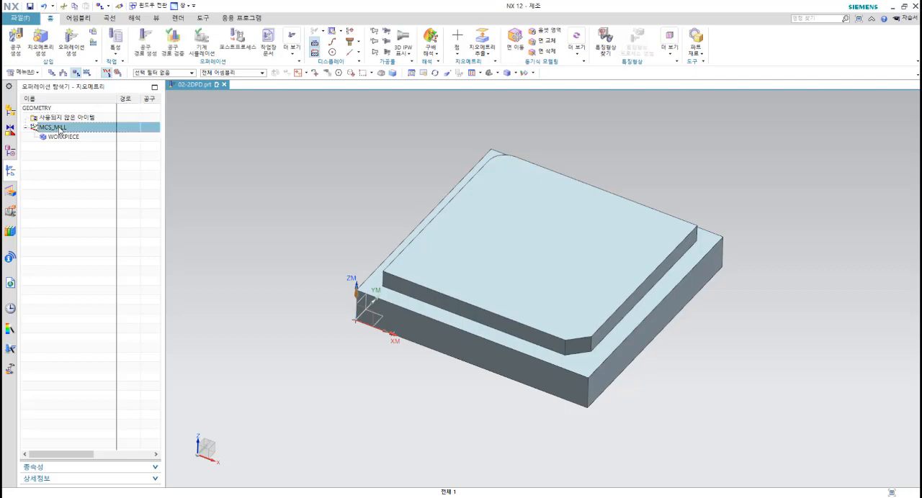
{"action": "left_click", "coordinate": [61, 136]}
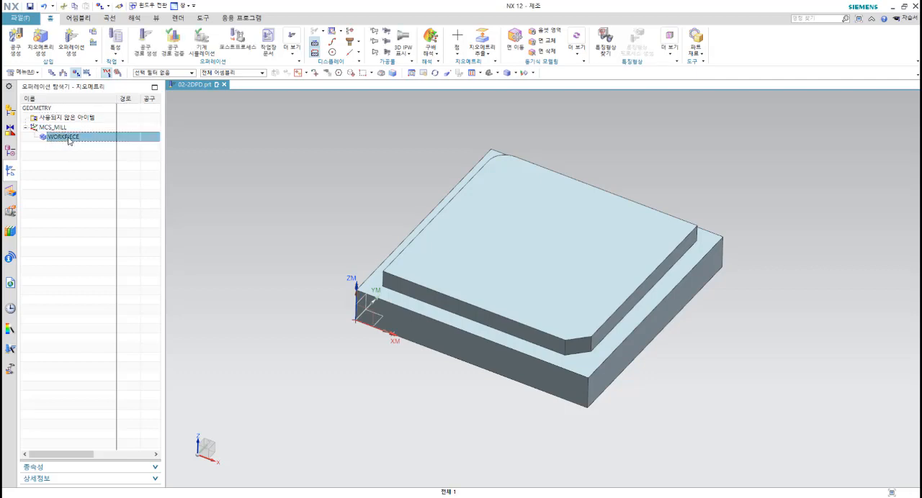
{"action": "right_click", "coordinate": [70, 140]}
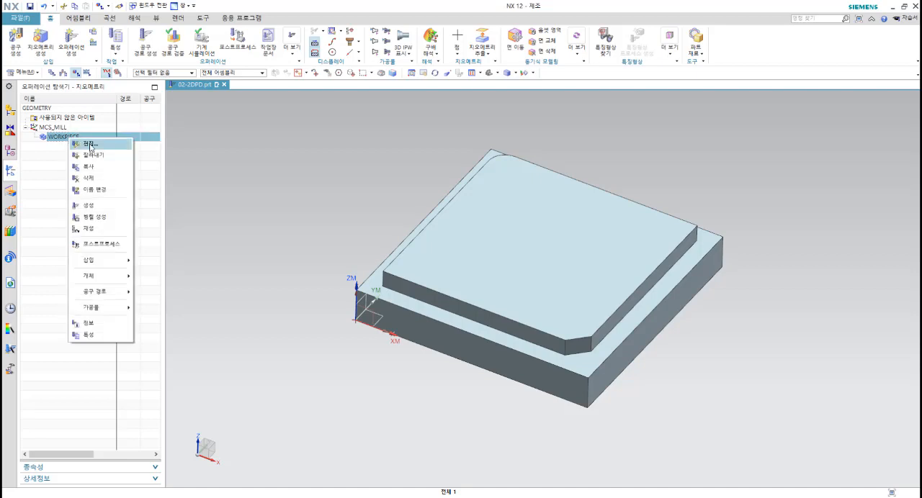
{"action": "left_click", "coordinate": [86, 145]}
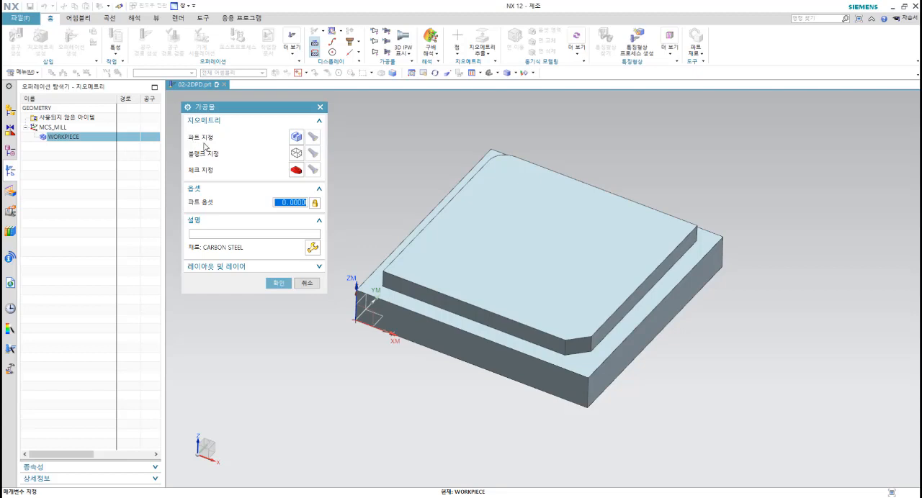
{"action": "left_click", "coordinate": [298, 136]}
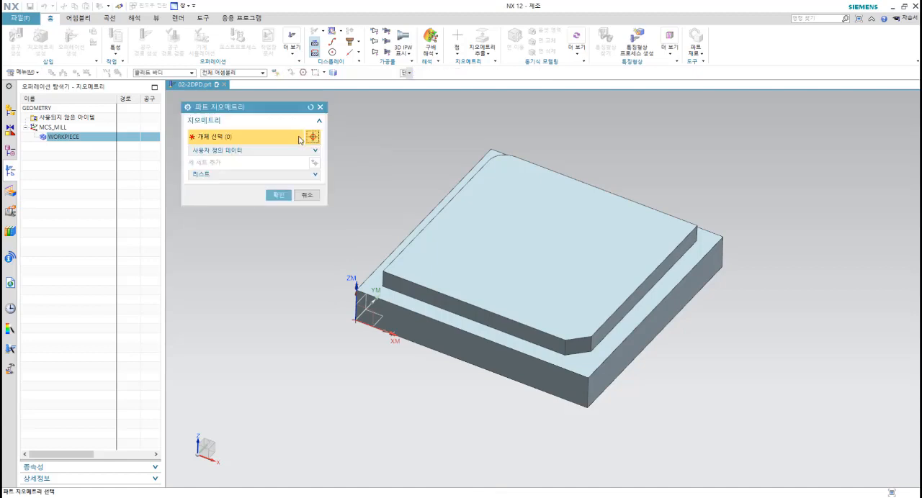
{"action": "left_click", "coordinate": [506, 239]}
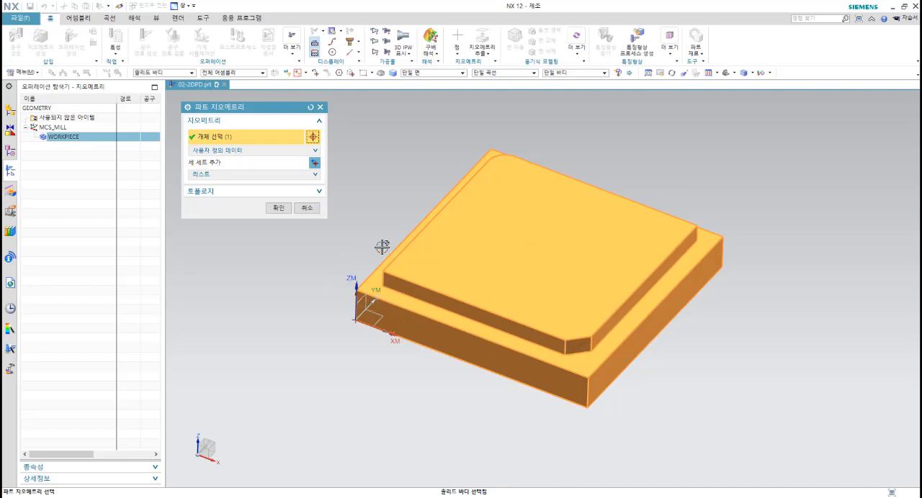
{"action": "left_click", "coordinate": [278, 210]}
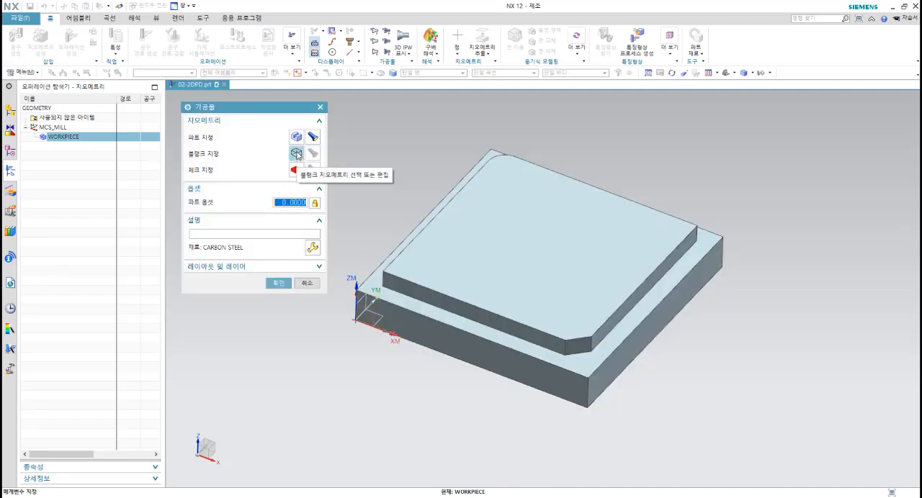
Step: Set the workpiece's blank geometry type to bounding block
{"action": "left_click_drag", "start_coordinate": [254, 108], "coordinate": [237, 97]}
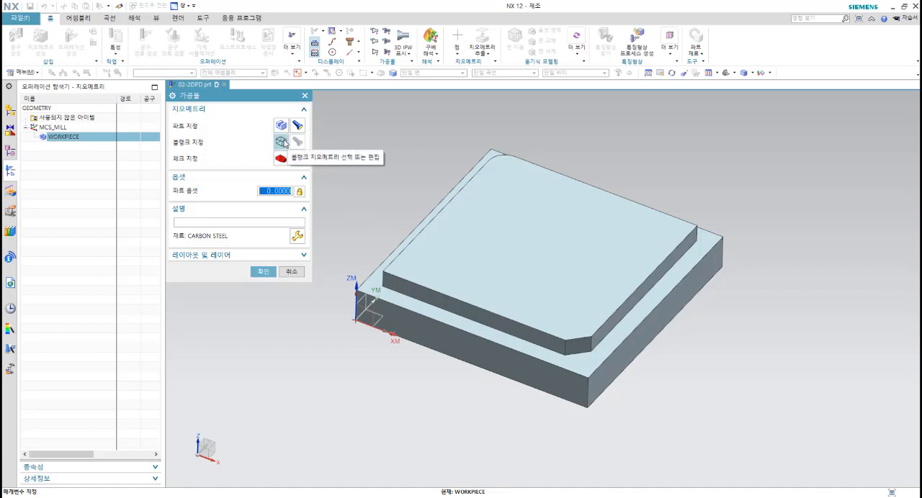
{"action": "left_click", "coordinate": [284, 144]}
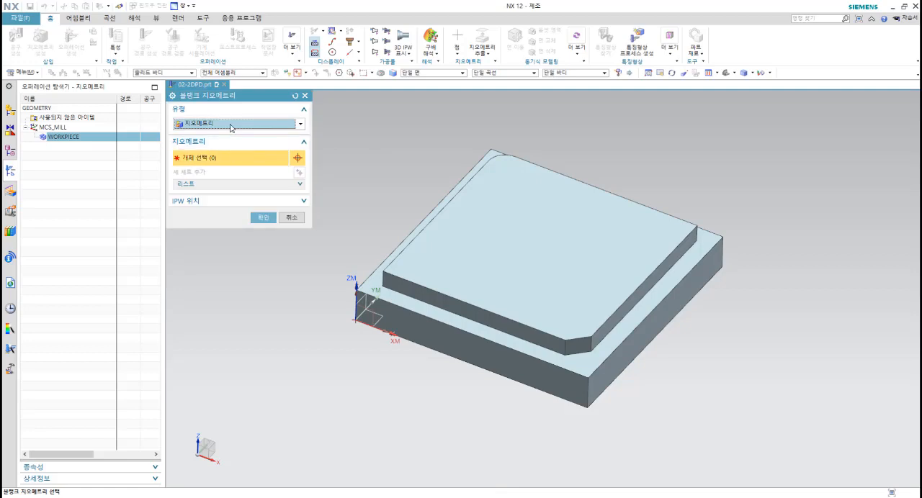
{"action": "left_click", "coordinate": [230, 125]}
{"action": "left_click", "coordinate": [231, 126]}
{"action": "left_click", "coordinate": [230, 126]}
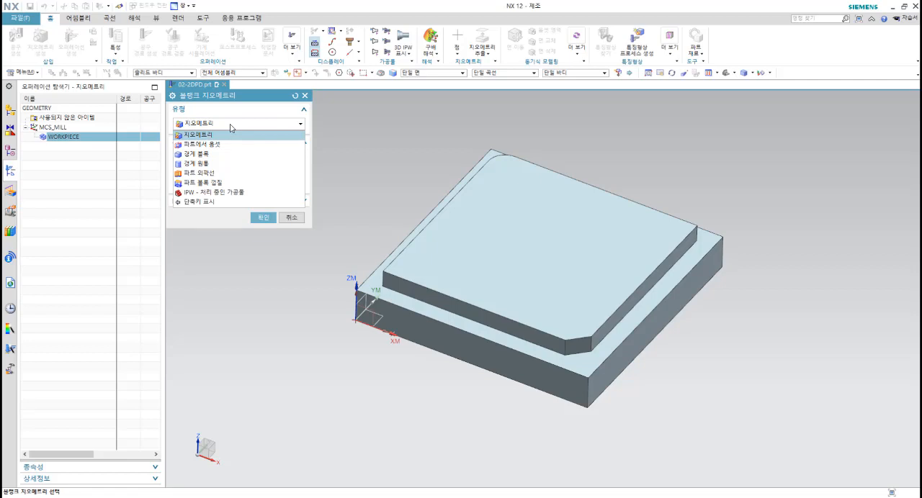
{"action": "left_click", "coordinate": [230, 127]}
{"action": "left_click", "coordinate": [230, 126]}
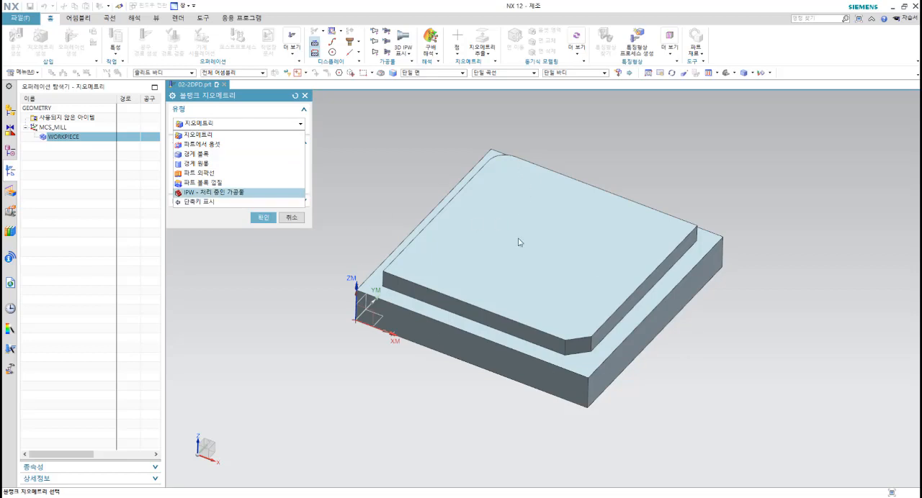
{"action": "left_click", "coordinate": [212, 154]}
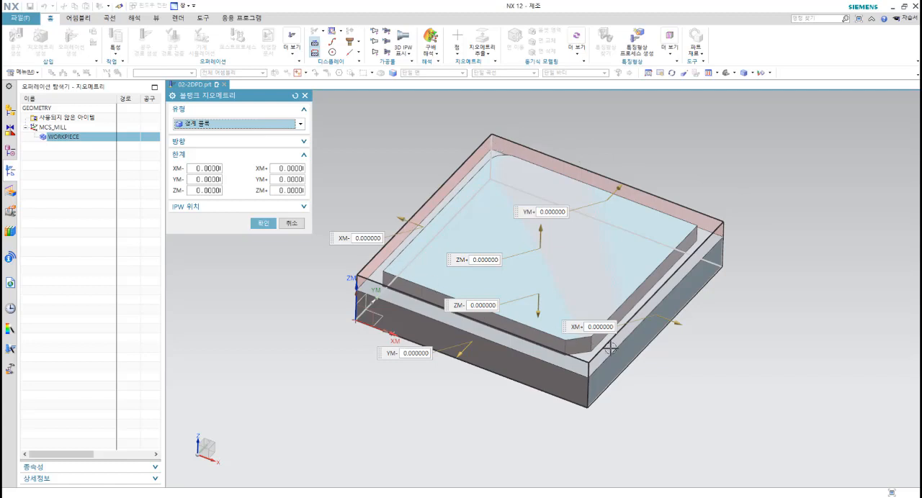
Step: Try ZM+ limits of 5 and -5 on the blank block and return the limit to 0
{"action": "double_click", "coordinate": [287, 191]}
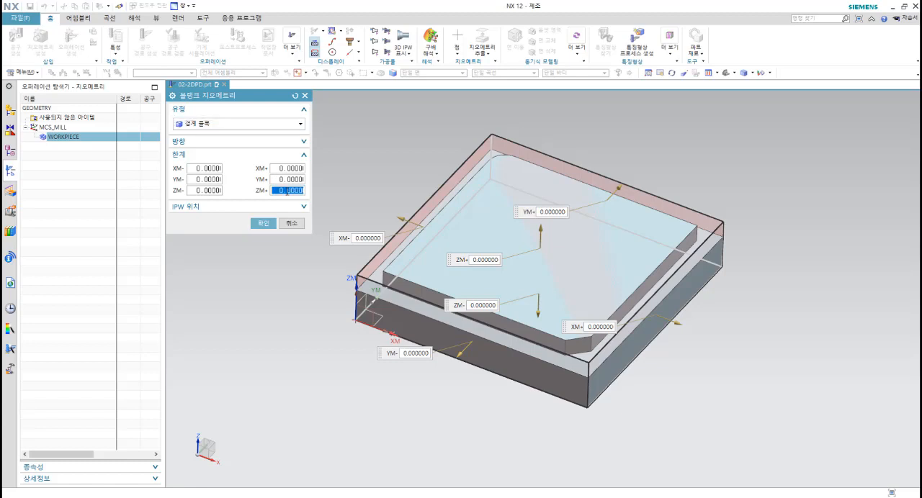
{"action": "type", "text": "5"}
{"action": "key", "text": "Return"}
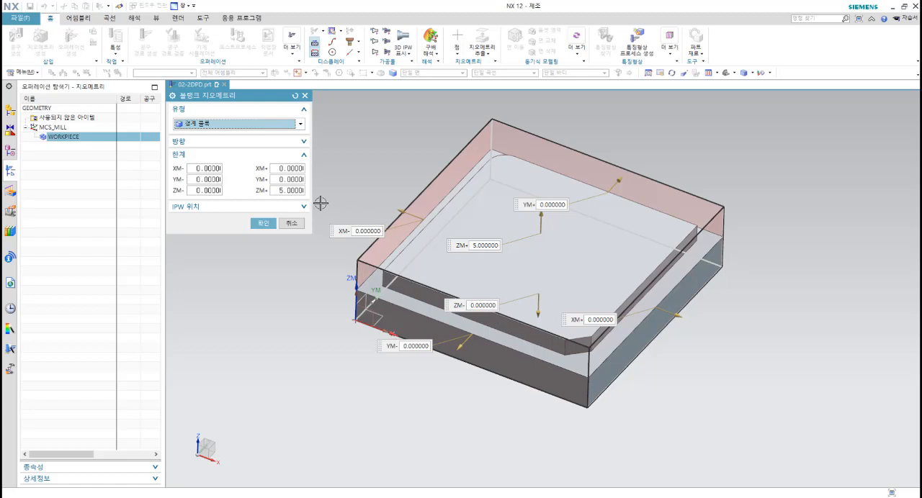
{"action": "left_click", "coordinate": [288, 190]}
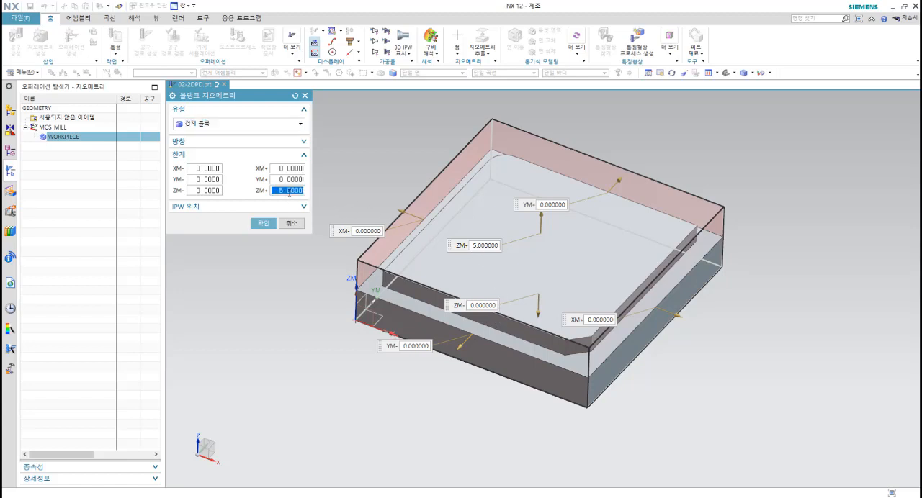
{"action": "type", "text": "-5"}
{"action": "key", "text": "Return"}
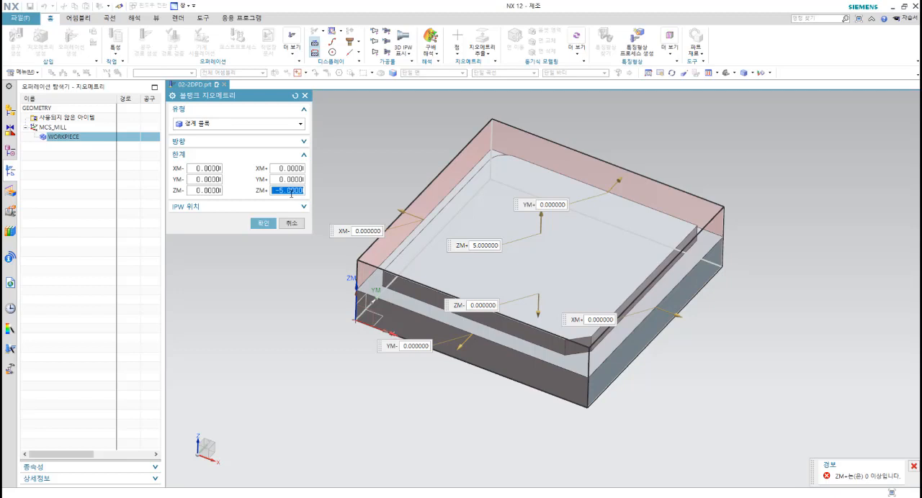
{"action": "type", "text": "0"}
{"action": "key", "text": "Tab"}
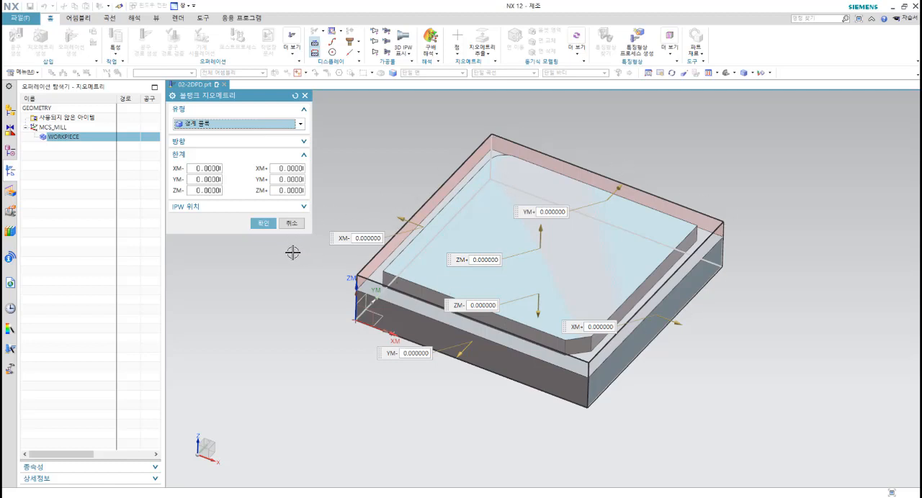
Step: Accept the bounding-block blank, and display the part and blank geometry before confirming the workpiece
{"action": "left_click", "coordinate": [264, 225]}
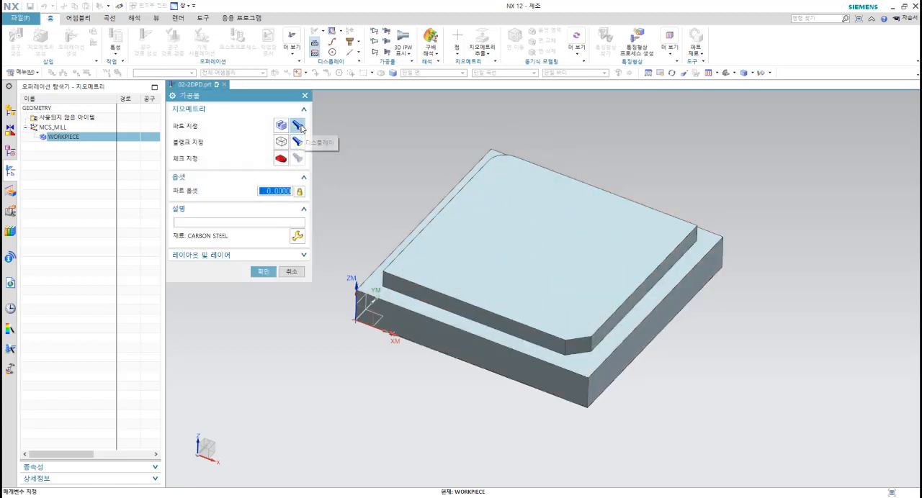
{"action": "left_click", "coordinate": [298, 126]}
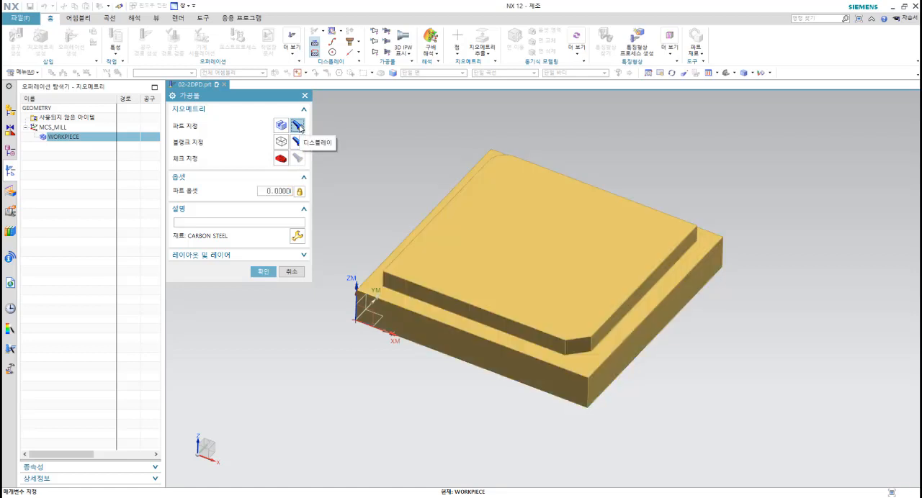
{"action": "left_click", "coordinate": [297, 142]}
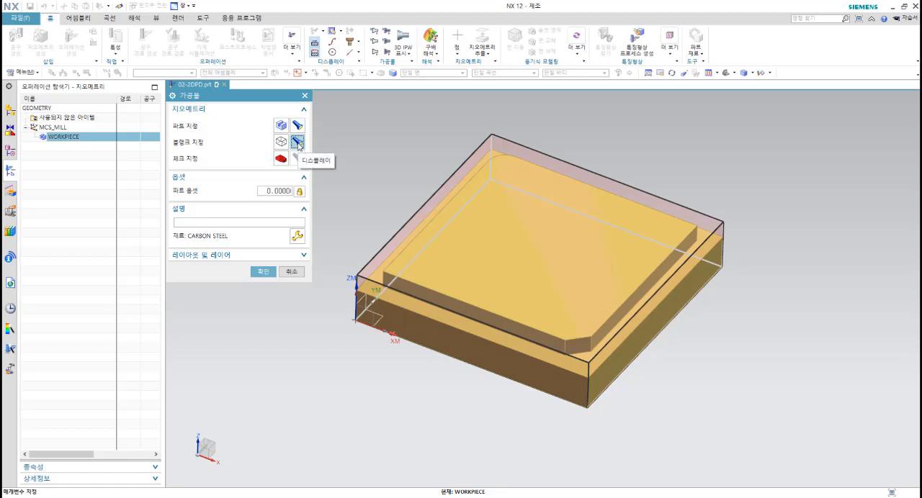
{"action": "left_click", "coordinate": [263, 272]}
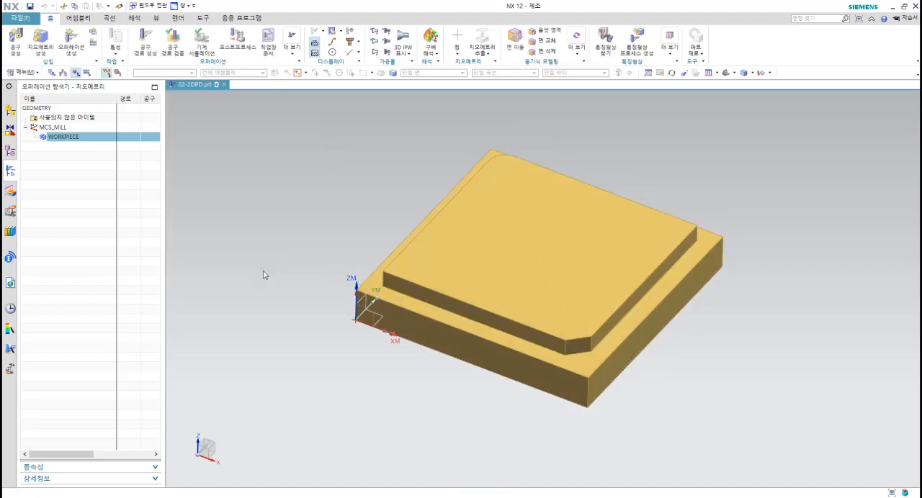
{"action": "left_click", "coordinate": [72, 148]}
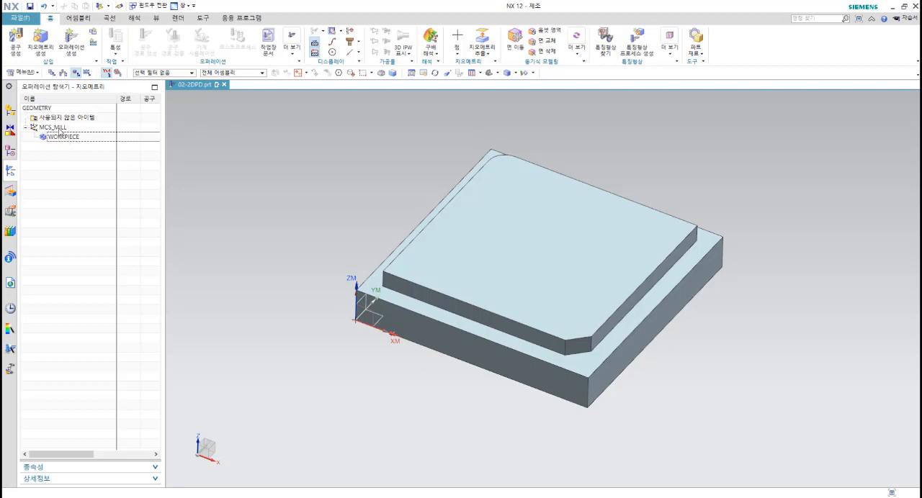
Step: Edit MCS_MILL and move the machine coordinate system's origin 15 mm along the ZM axis
{"action": "left_click", "coordinate": [61, 129]}
{"action": "right_click", "coordinate": [61, 130]}
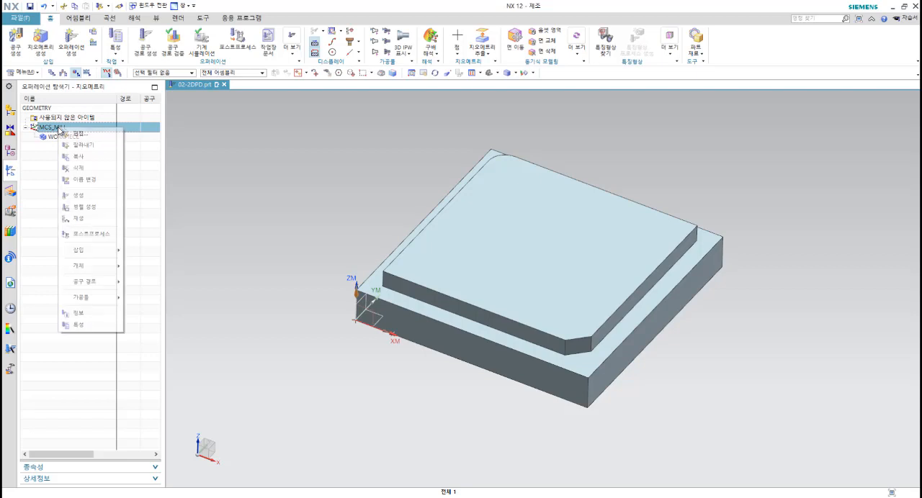
{"action": "left_click", "coordinate": [78, 134]}
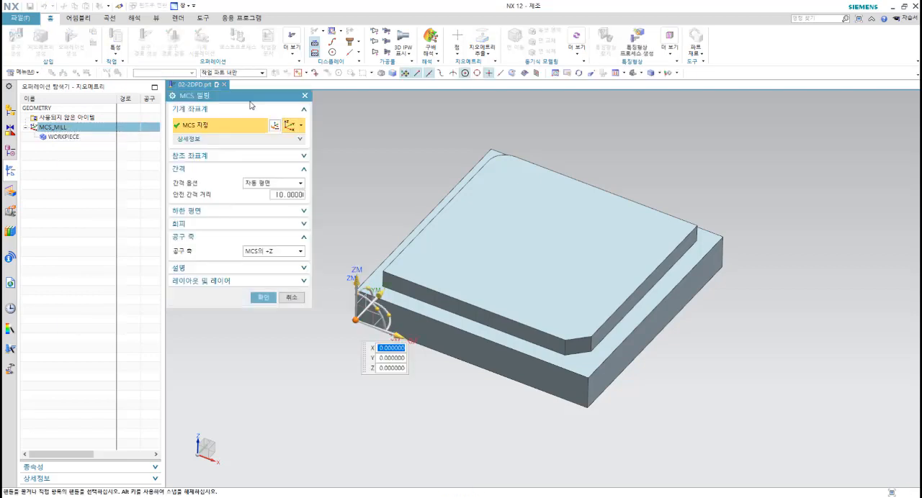
{"action": "left_click_drag", "start_coordinate": [248, 92], "coordinate": [280, 113]}
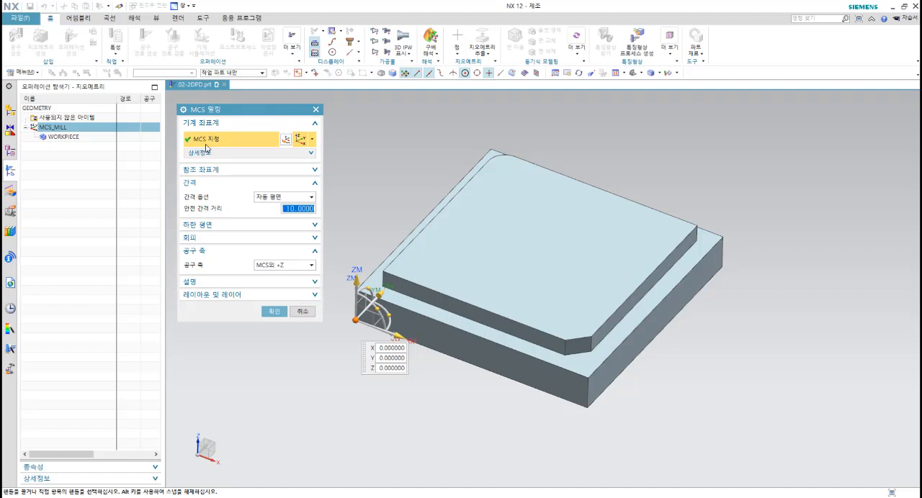
{"action": "left_click", "coordinate": [286, 140]}
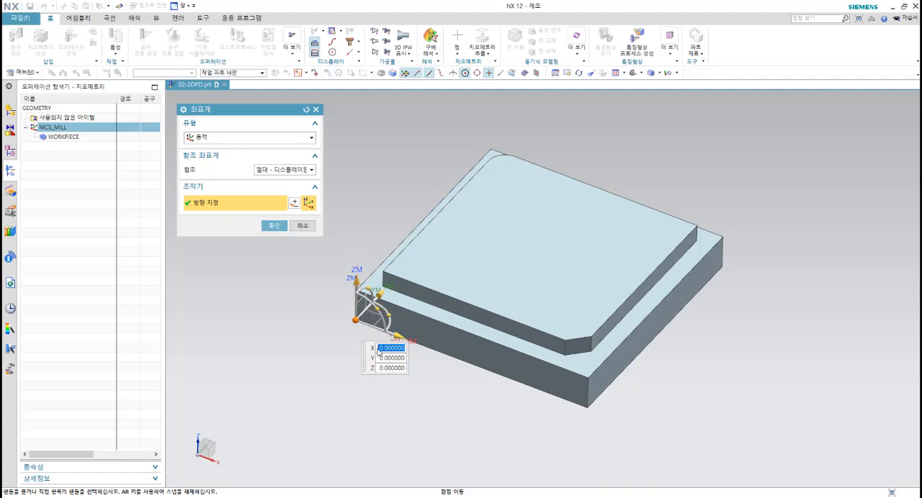
{"action": "left_click", "coordinate": [356, 273]}
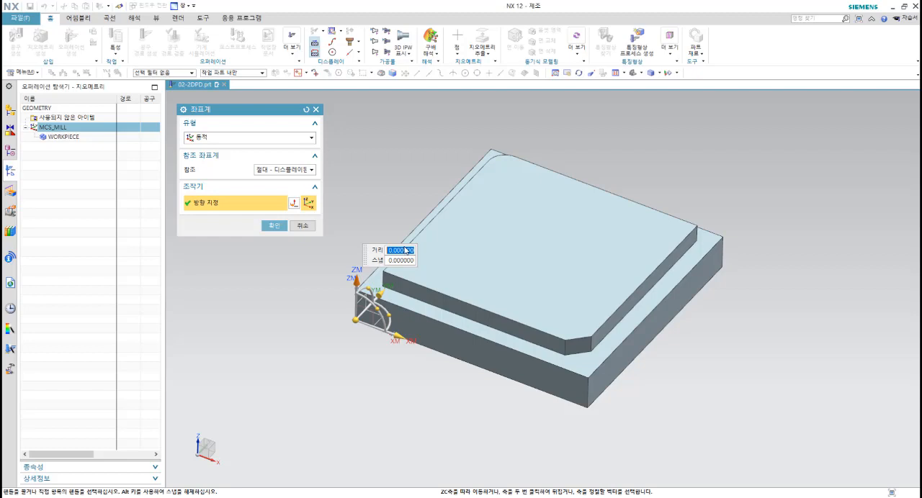
{"action": "type", "text": "15"}
{"action": "key", "text": "Return"}
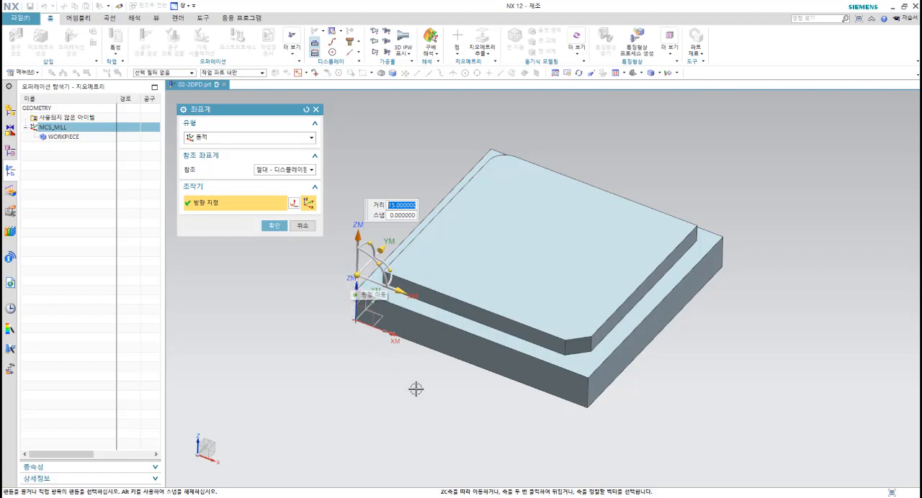
Step: Check the raised coordinate system from the front, side and top of the part, and accept its placement
{"action": "middle_click_drag", "start_coordinate": [415, 387], "coordinate": [449, 369]}
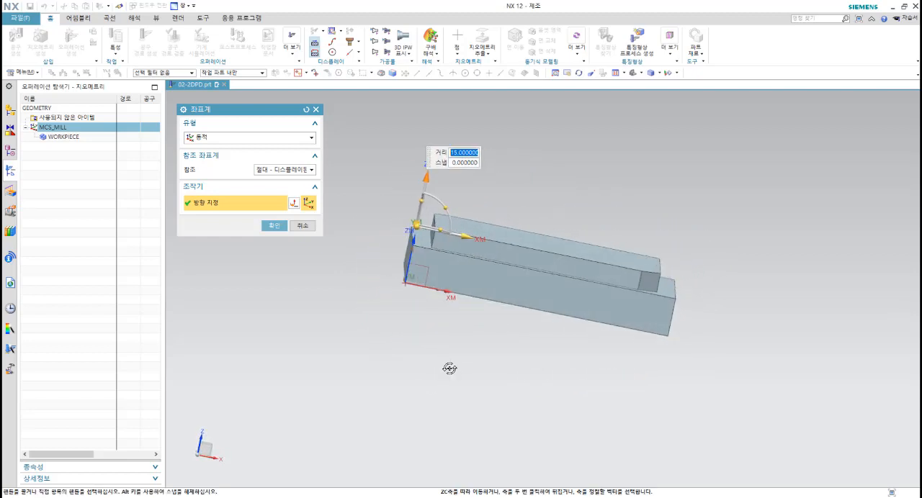
{"action": "key", "text": "F8"}
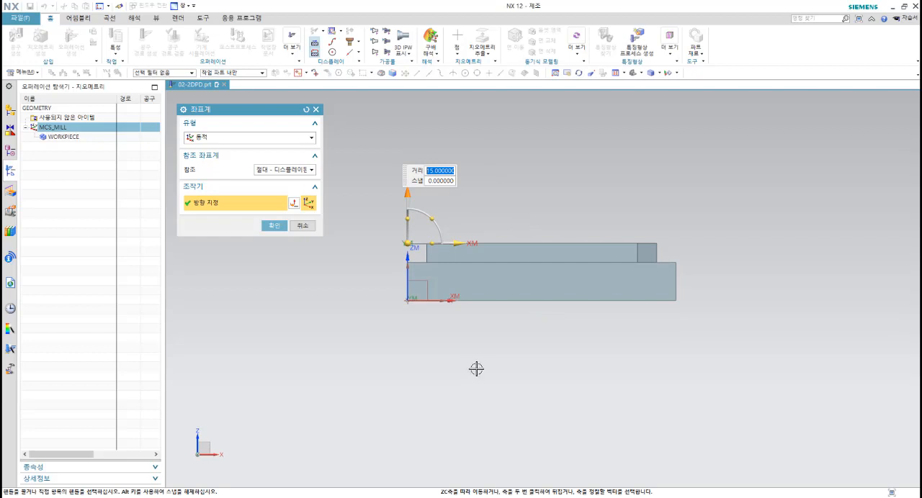
{"action": "middle_click_drag", "start_coordinate": [494, 367], "coordinate": [481, 352]}
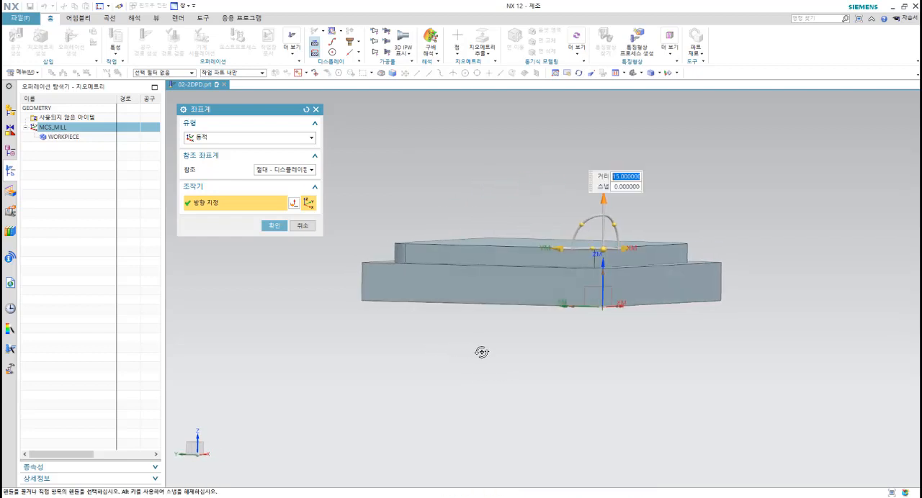
{"action": "key", "text": "F8"}
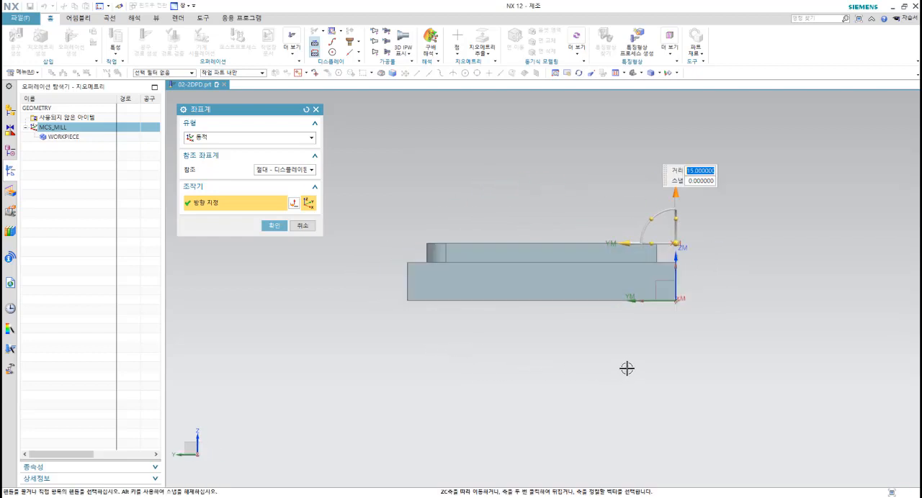
{"action": "middle_click_drag", "start_coordinate": [633, 356], "coordinate": [585, 398]}
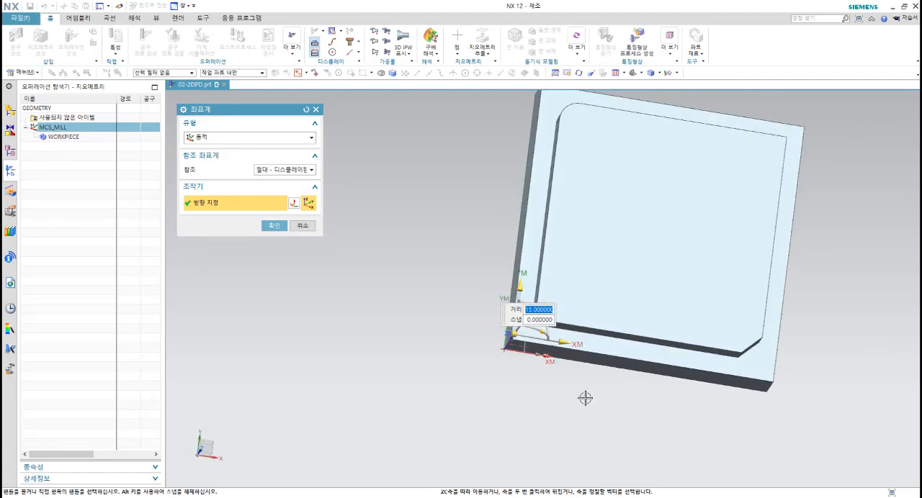
{"action": "key", "text": "F8"}
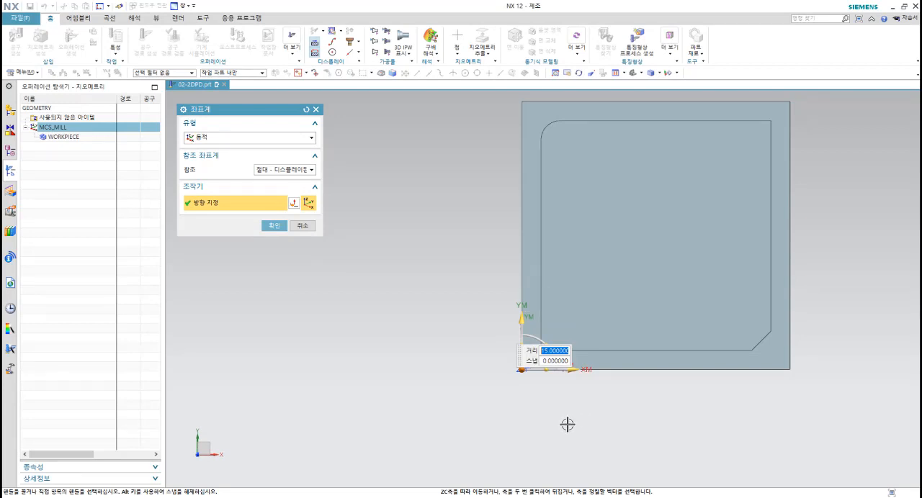
{"action": "middle_click_drag", "start_coordinate": [567, 425], "coordinate": [547, 374]}
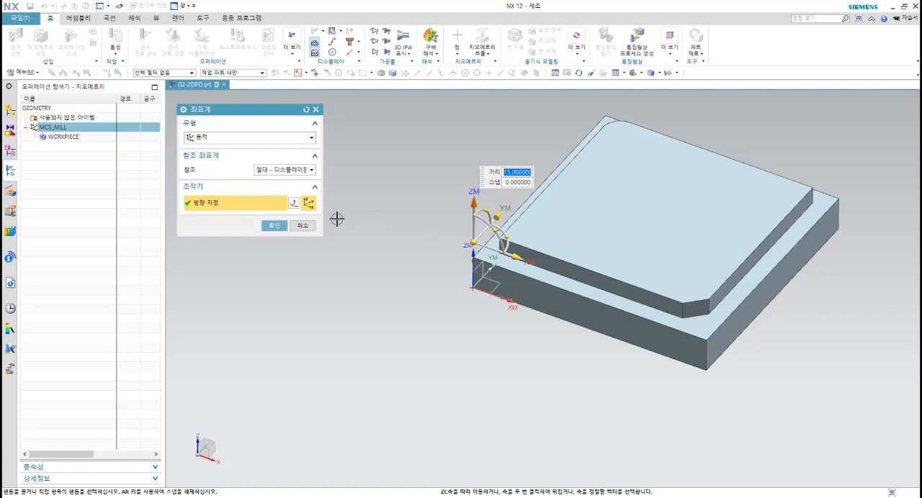
{"action": "left_click", "coordinate": [274, 228]}
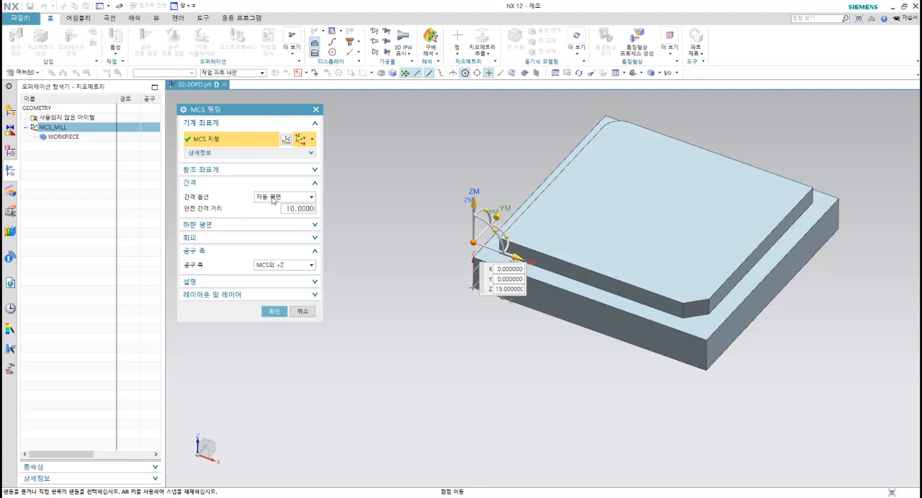
Step: Set the clearance option to a plane offset 50 mm from the part's uppermost face, and confirm the MCS settings
{"action": "left_click", "coordinate": [275, 200]}
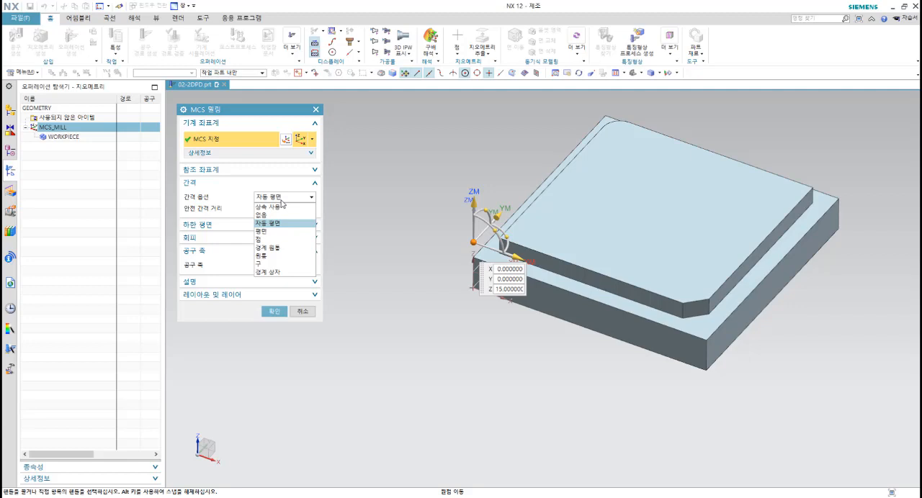
{"action": "left_click", "coordinate": [263, 231]}
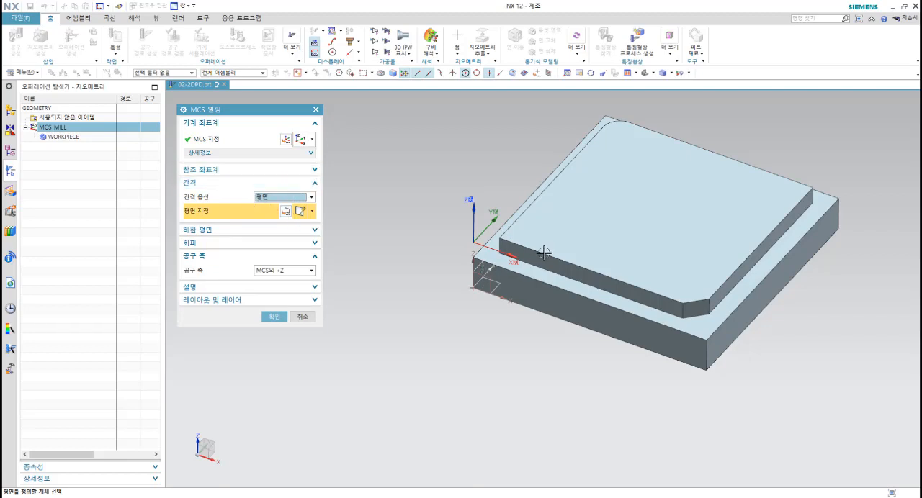
{"action": "left_click", "coordinate": [553, 222]}
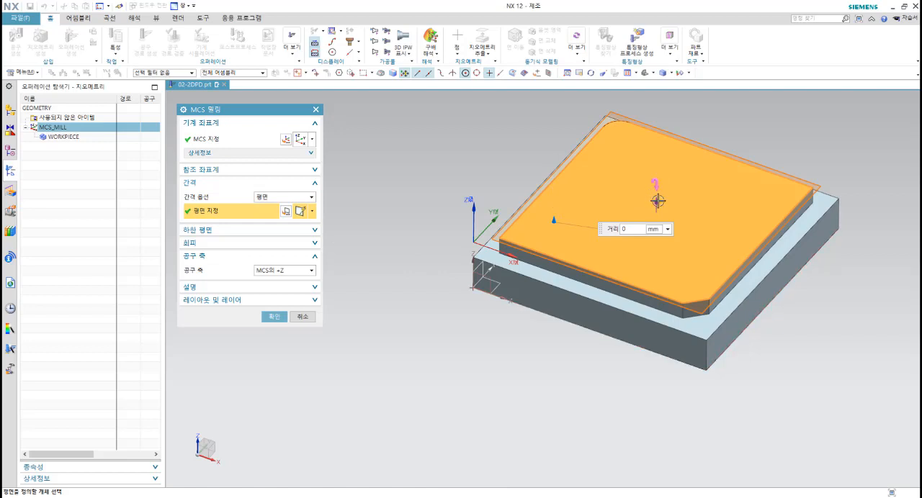
{"action": "left_click_drag", "start_coordinate": [630, 230], "coordinate": [599, 229]}
{"action": "type", "text": "50"}
{"action": "key", "text": "Return"}
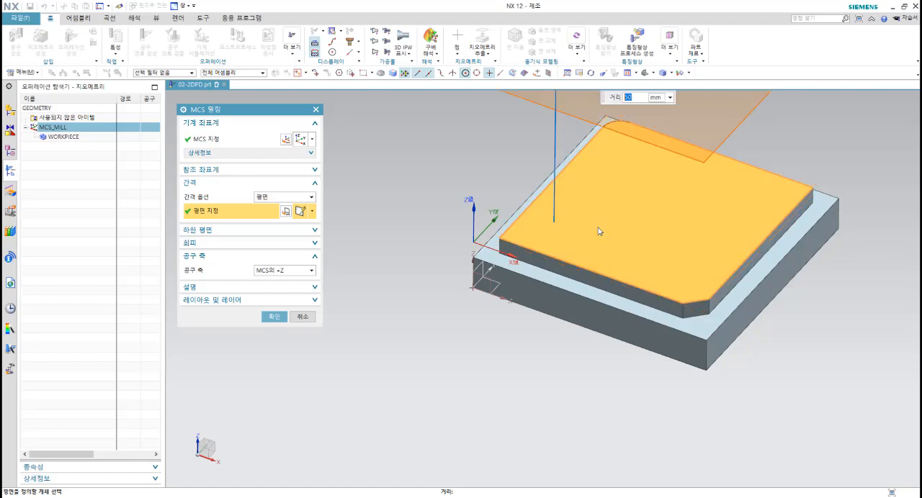
{"action": "middle_click_drag", "start_coordinate": [624, 368], "coordinate": [586, 430], "text": "shift"}
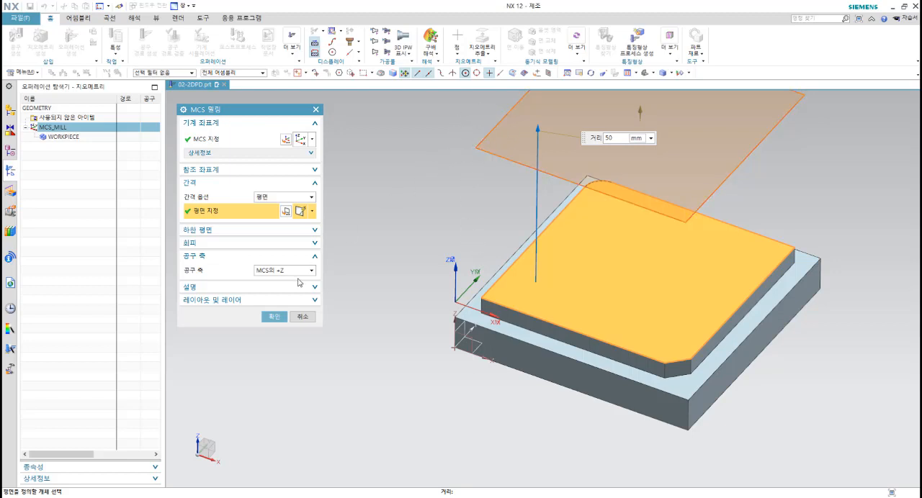
{"action": "left_click", "coordinate": [274, 318]}
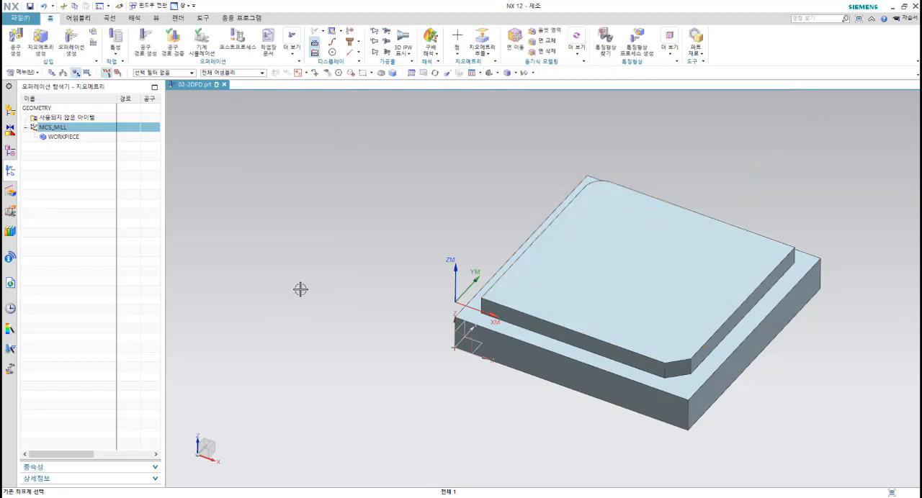
Step: Show the machine tool view in the Operation Navigator and create a mill_planar MILL tool named MILL_10
{"action": "left_click", "coordinate": [57, 158]}
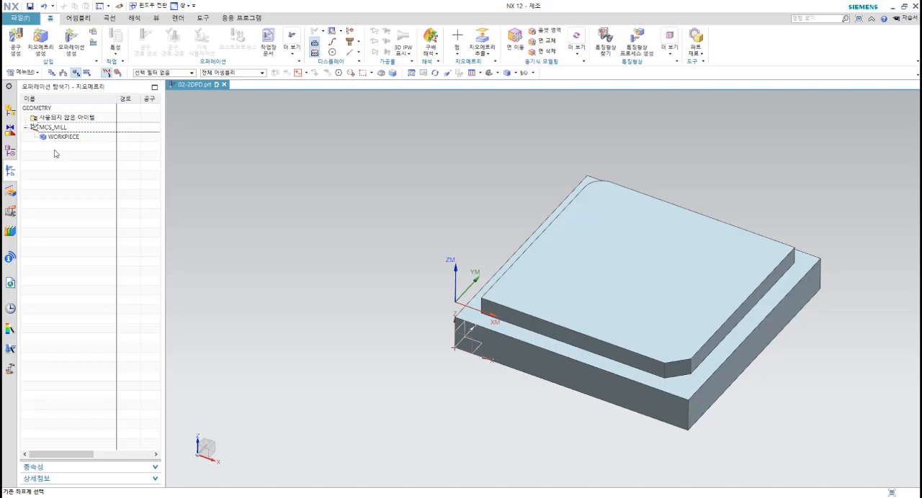
{"action": "right_click", "coordinate": [55, 153]}
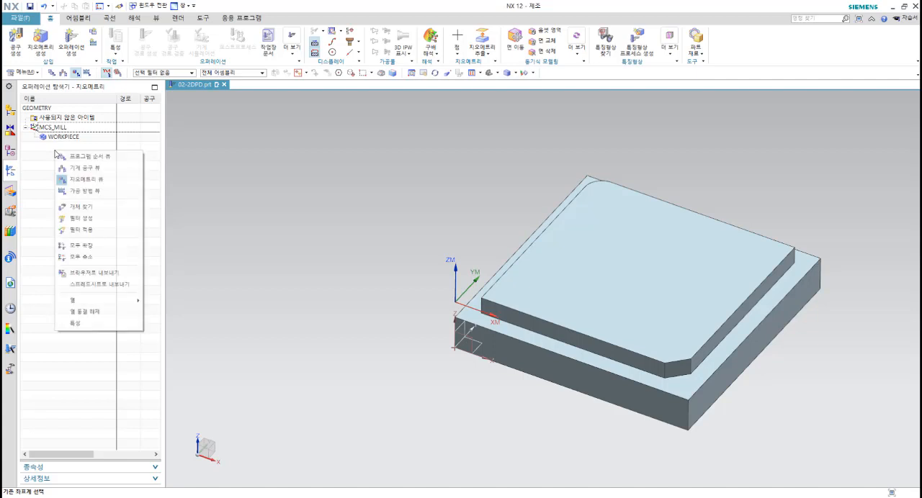
{"action": "left_click", "coordinate": [89, 170]}
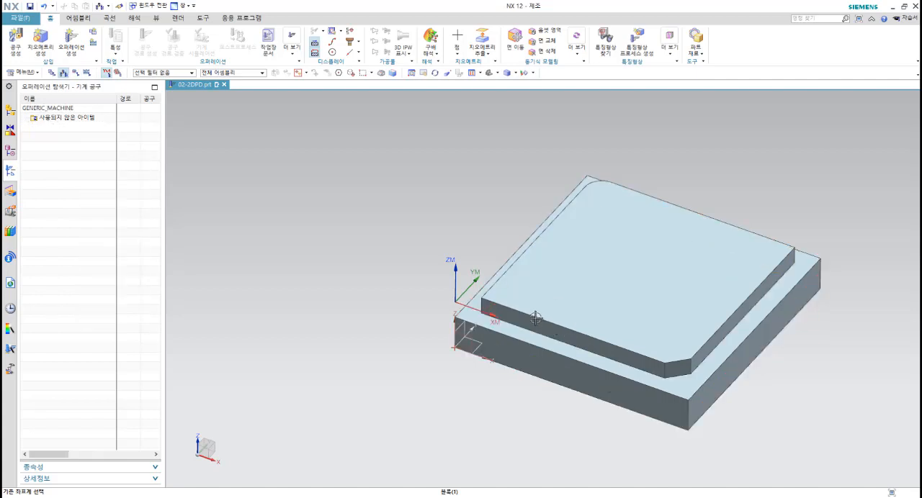
{"action": "right_click", "coordinate": [75, 140]}
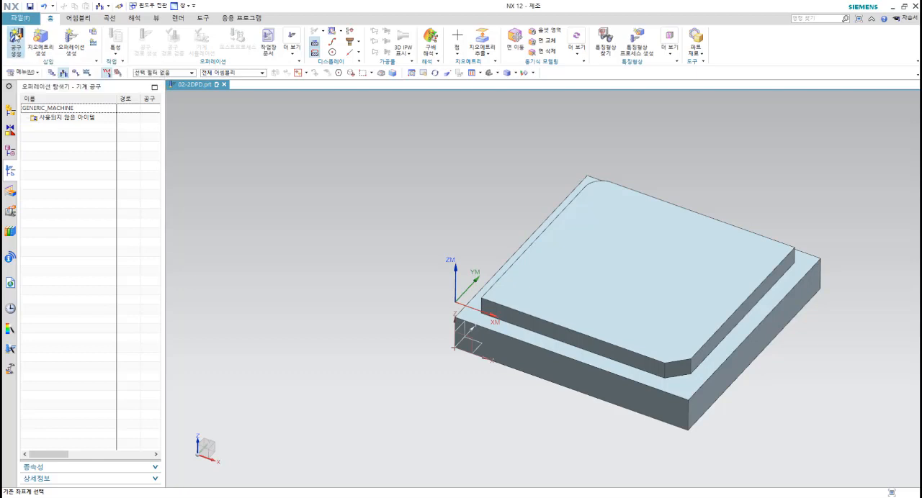
{"action": "left_click", "coordinate": [16, 43]}
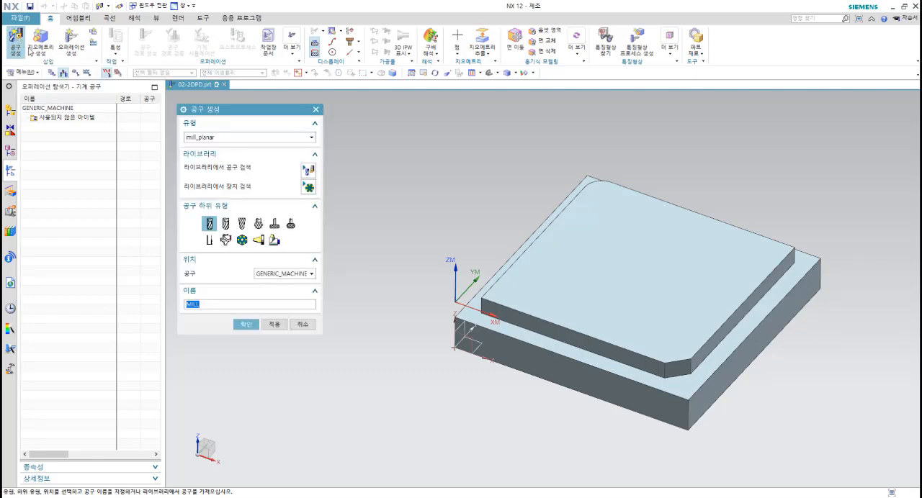
{"action": "left_click", "coordinate": [223, 137]}
{"action": "left_click", "coordinate": [223, 137]}
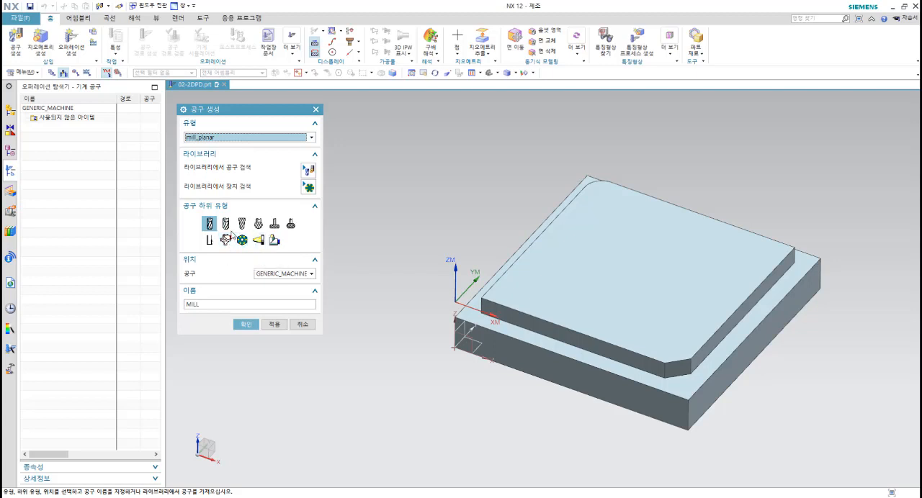
{"action": "left_click", "coordinate": [210, 304]}
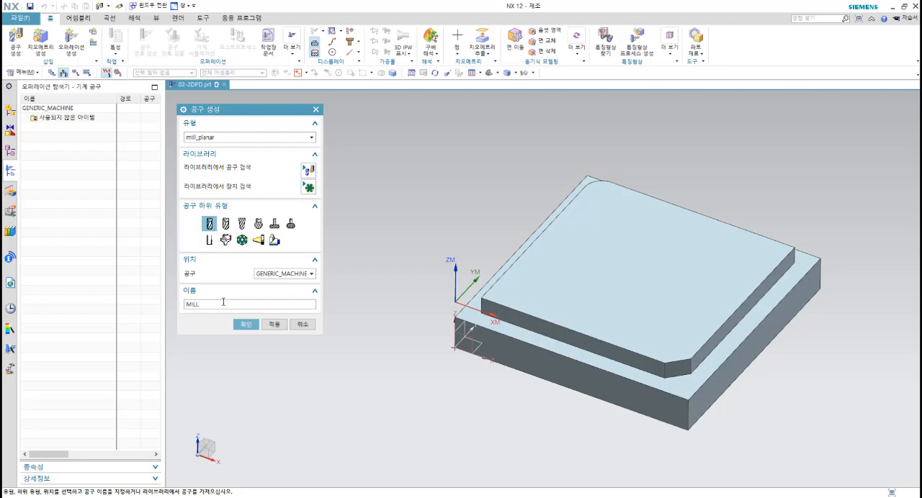
{"action": "type", "text": "_10"}
{"action": "left_click", "coordinate": [248, 326]}
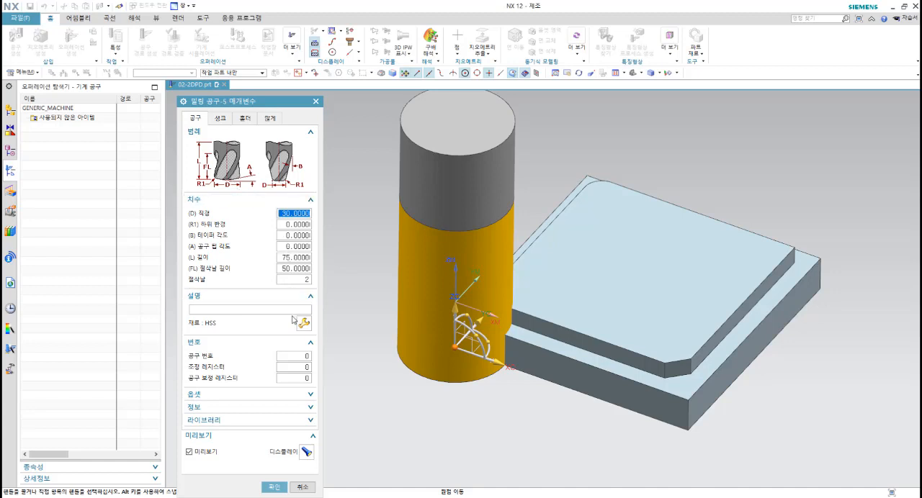
Step: Give the tool a diameter of 10, tool number 1 and adjust register 1, and confirm its parameters
{"action": "double_click", "coordinate": [294, 215]}
{"action": "type", "text": "10"}
{"action": "left_click", "coordinate": [296, 225]}
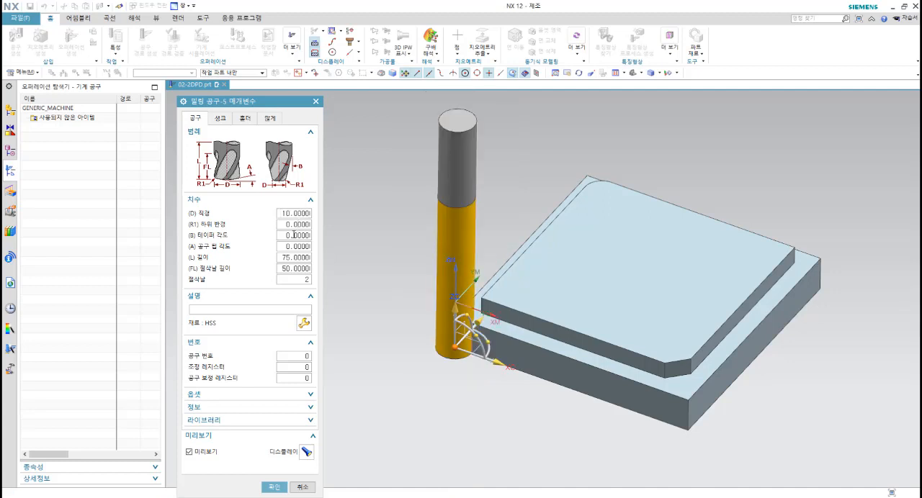
{"action": "left_click", "coordinate": [291, 257]}
{"action": "type", "text": "1"}
{"action": "left_click", "coordinate": [303, 368]}
{"action": "double_click", "coordinate": [304, 367]}
{"action": "type", "text": "1"}
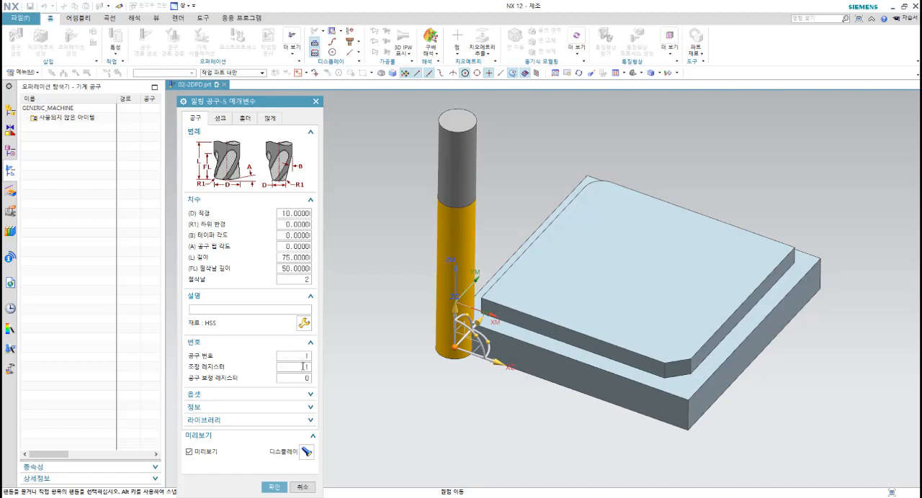
{"action": "left_click", "coordinate": [276, 488]}
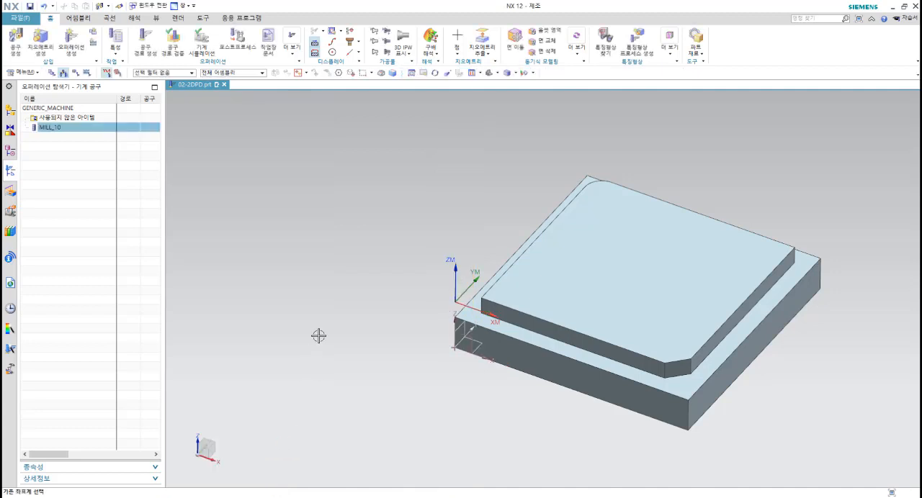
Step: Show the program order view in the Operation Navigator and start a new mill_planar operation of the FLOOR_WALL subtype
{"action": "left_click", "coordinate": [62, 152]}
{"action": "right_click", "coordinate": [63, 153]}
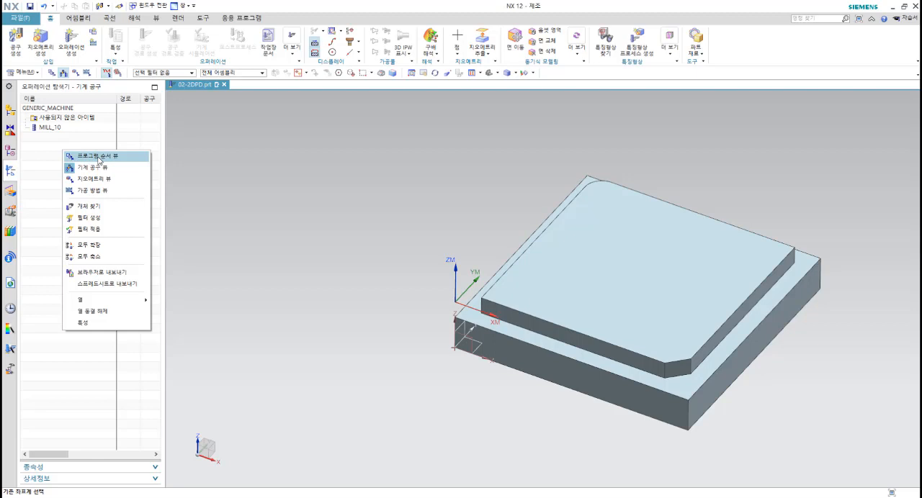
{"action": "left_click", "coordinate": [99, 156]}
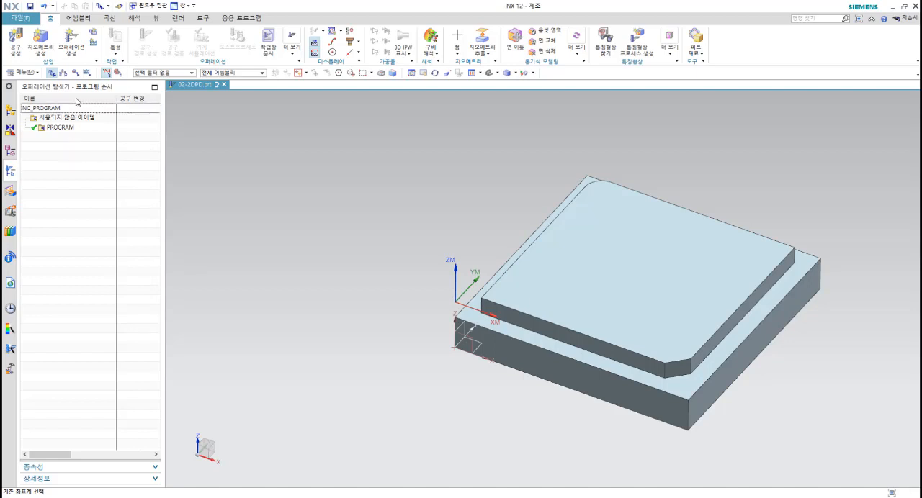
{"action": "left_click", "coordinate": [71, 47]}
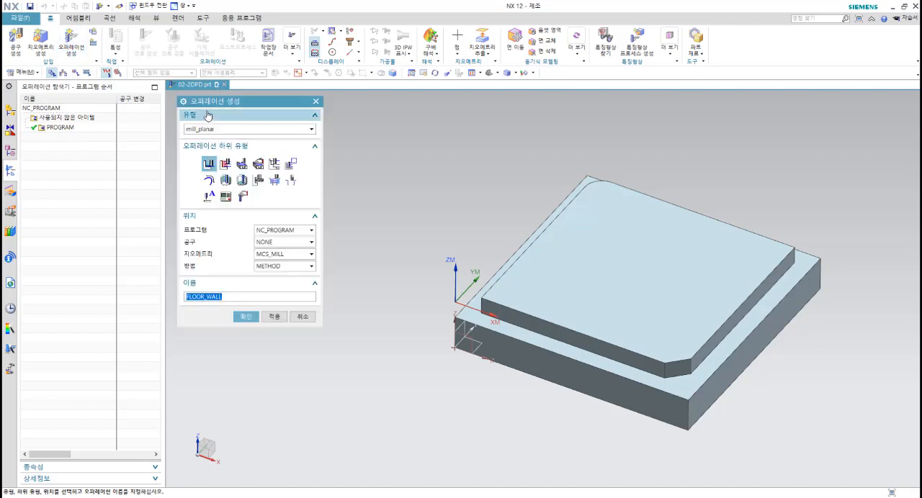
{"action": "left_click_drag", "start_coordinate": [222, 98], "coordinate": [227, 114]}
{"action": "left_click", "coordinate": [216, 141]}
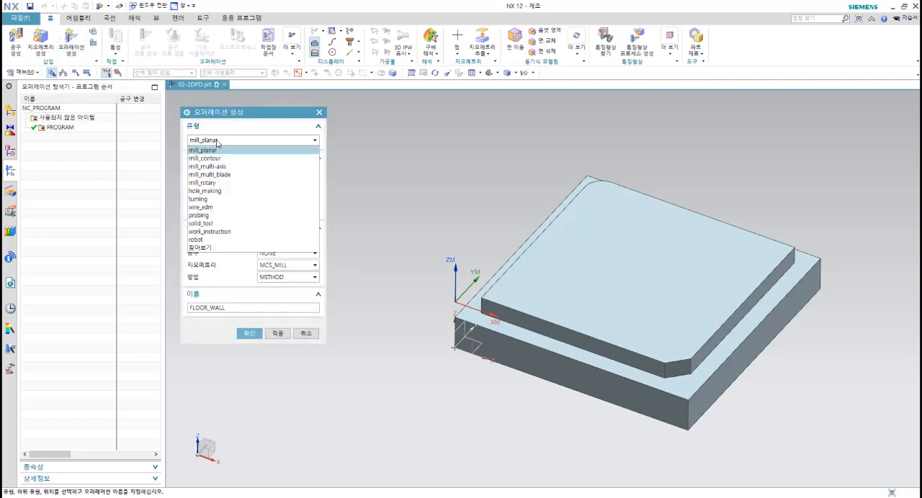
{"action": "left_click", "coordinate": [210, 150]}
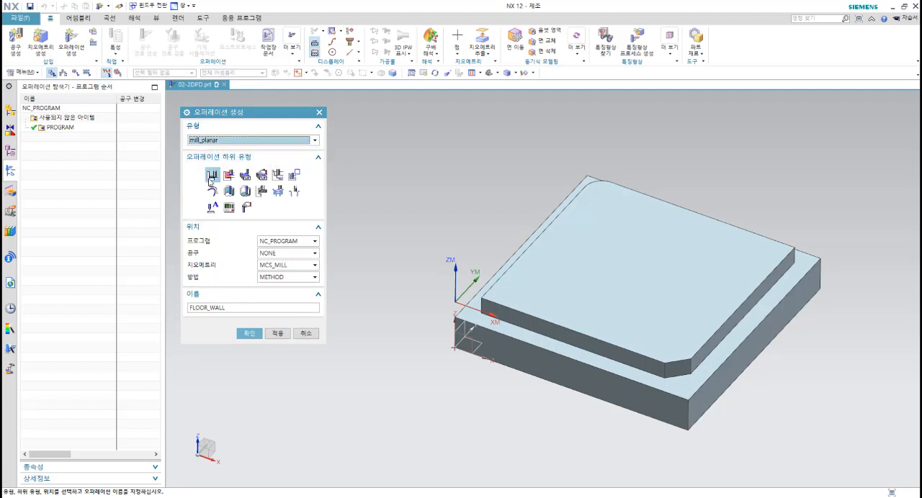
{"action": "mouse_move", "coordinate": [210, 181]}
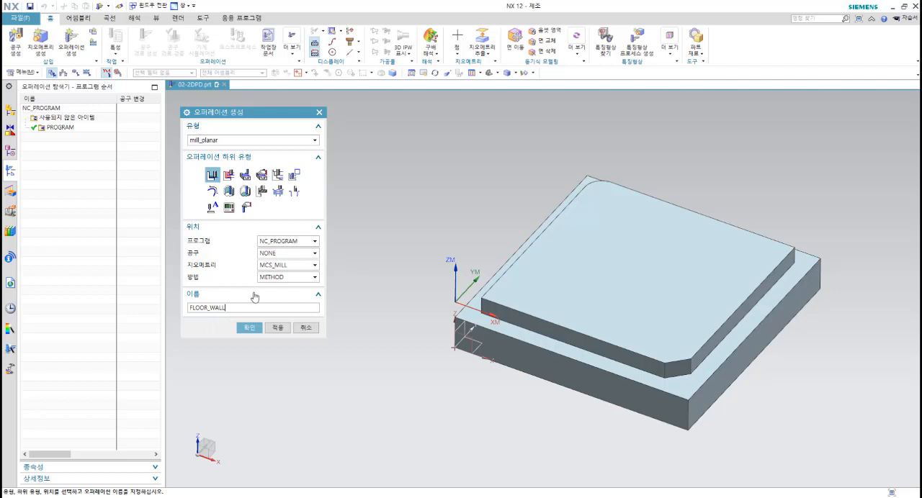
Step: Assign program PROGRAM, tool MILL_10 and geometry WORKPIECE to the FLOOR_WALL operation, and create it
{"action": "left_click", "coordinate": [296, 239]}
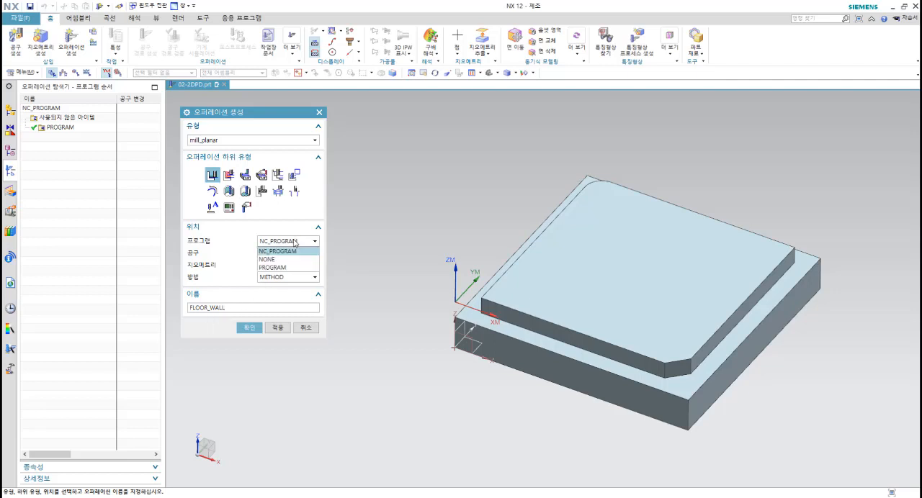
{"action": "left_click", "coordinate": [277, 269]}
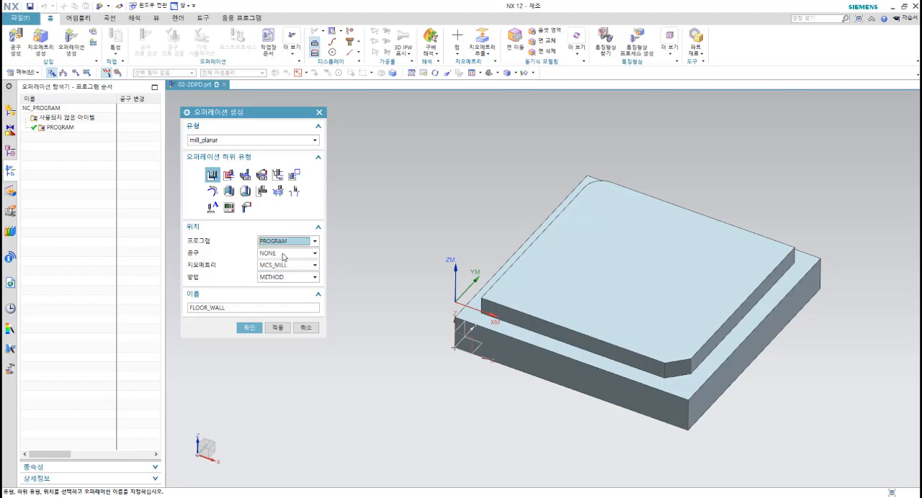
{"action": "left_click", "coordinate": [283, 255]}
{"action": "left_click", "coordinate": [280, 272]}
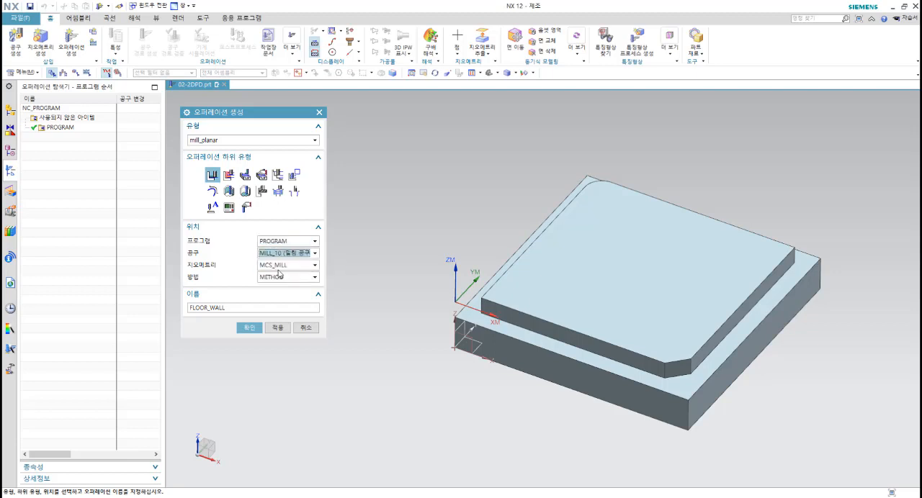
{"action": "left_click", "coordinate": [282, 265]}
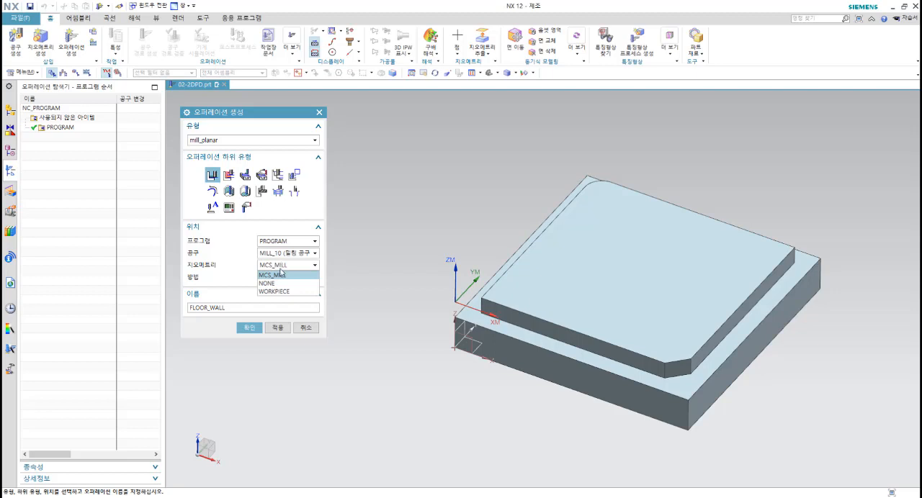
{"action": "left_click", "coordinate": [275, 292]}
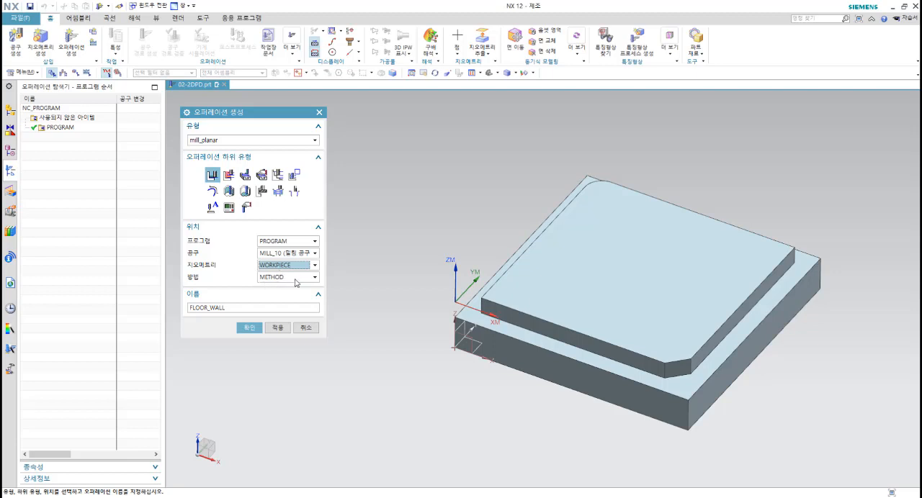
{"action": "left_click", "coordinate": [249, 327]}
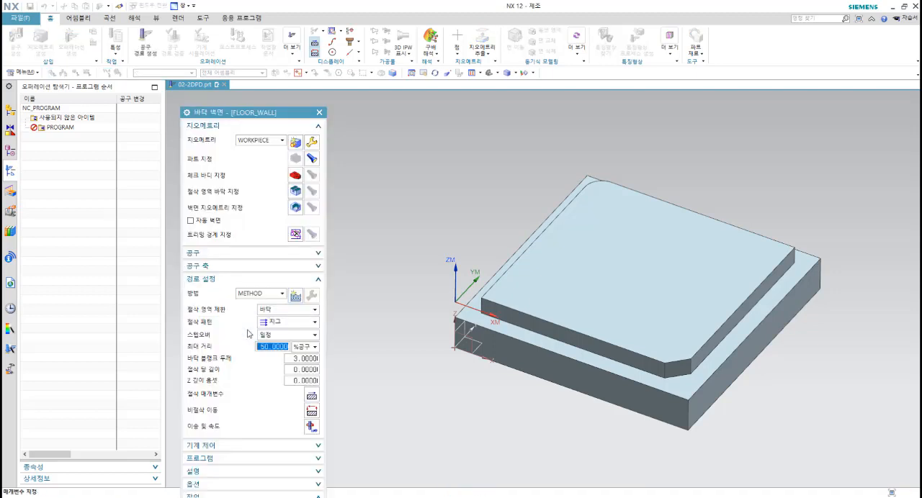
Step: Specify the lower step face around the raised block as the operation's cut area floor, and confirm the selection
{"action": "left_click_drag", "start_coordinate": [272, 115], "coordinate": [284, 106]}
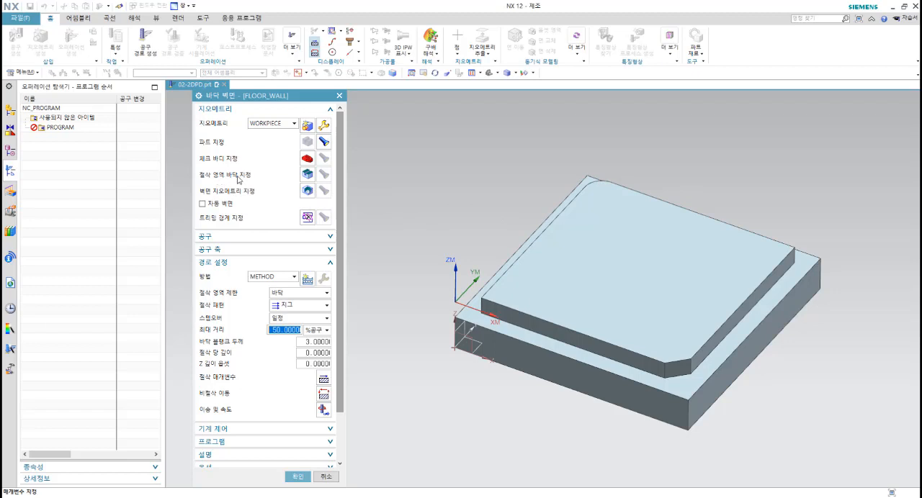
{"action": "left_click", "coordinate": [307, 176]}
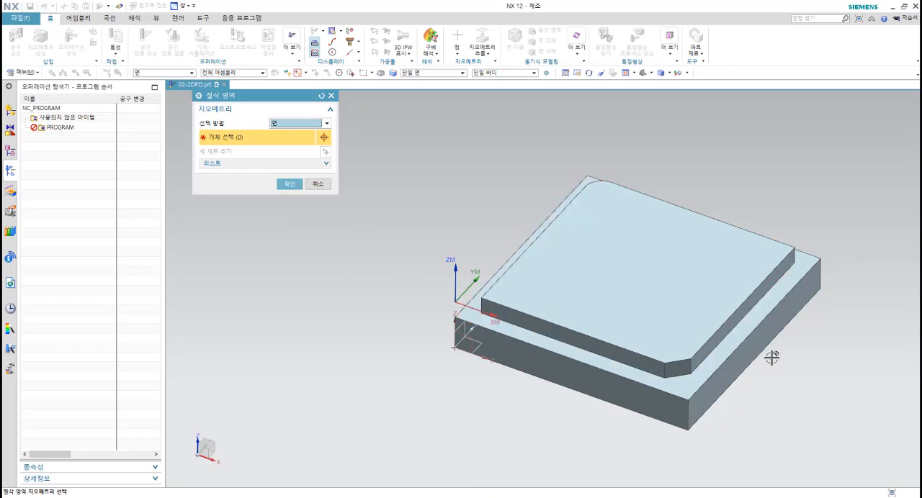
{"action": "left_click", "coordinate": [684, 381]}
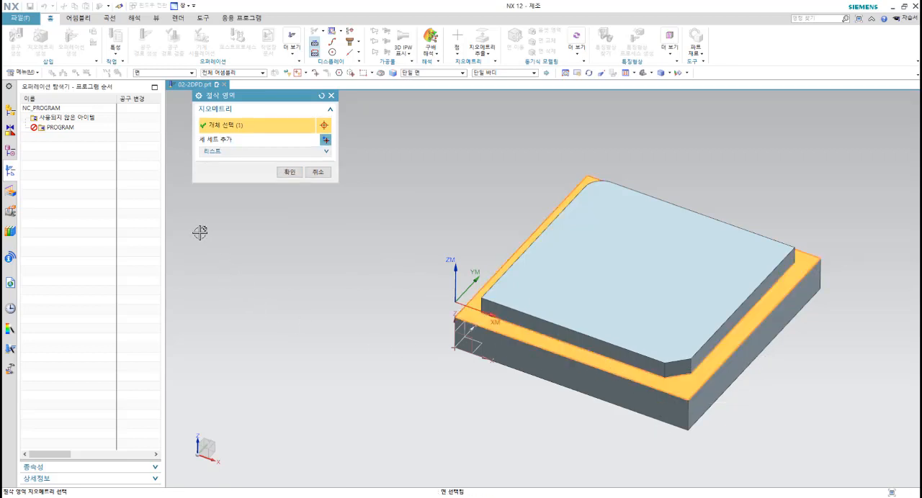
{"action": "left_click", "coordinate": [288, 173]}
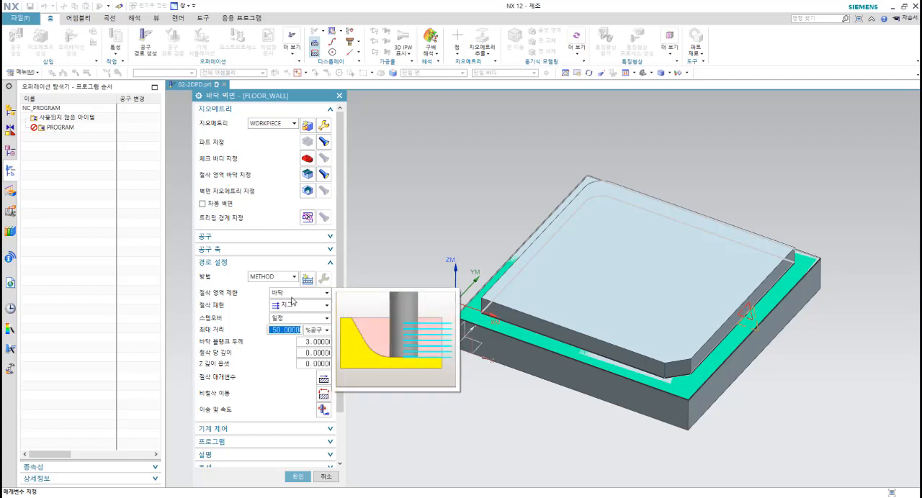
Step: Keep the cut region containment at floor (바닥) and set the cut pattern to Follow Periphery (외곽 따르기)
{"action": "left_click", "coordinate": [292, 294]}
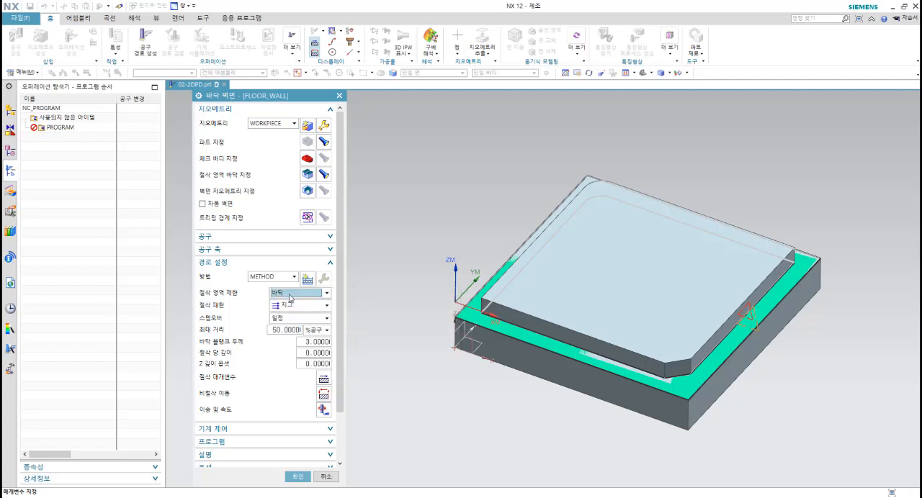
{"action": "left_click", "coordinate": [288, 302]}
{"action": "left_click", "coordinate": [298, 310]}
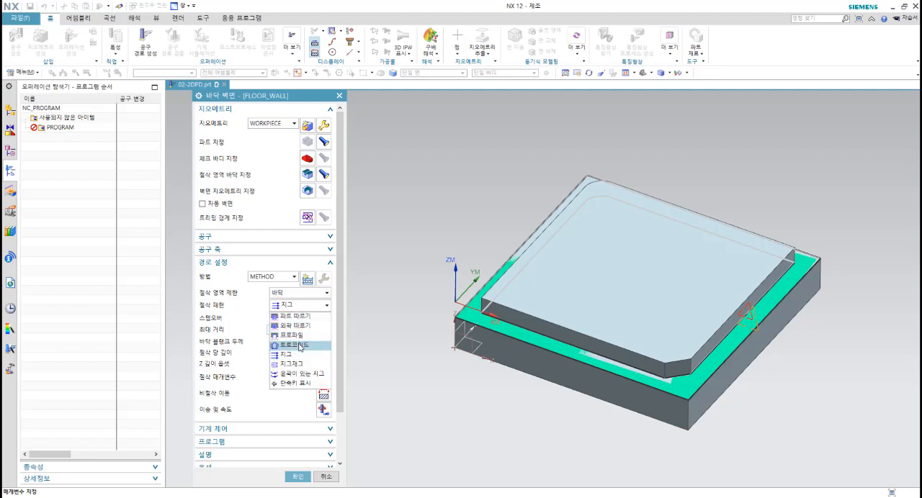
{"action": "left_click", "coordinate": [298, 327]}
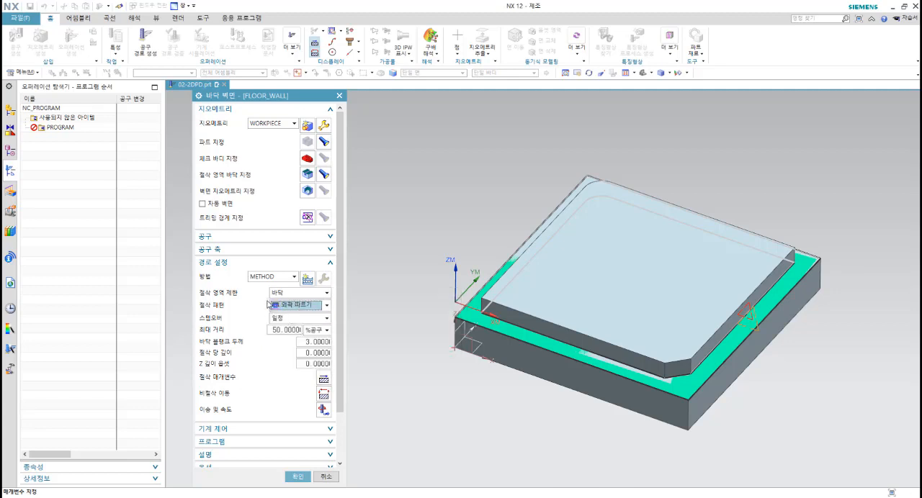
Step: Keep the stepover constant (일정) and set its maximum distance to 4 mm
{"action": "left_click", "coordinate": [291, 320]}
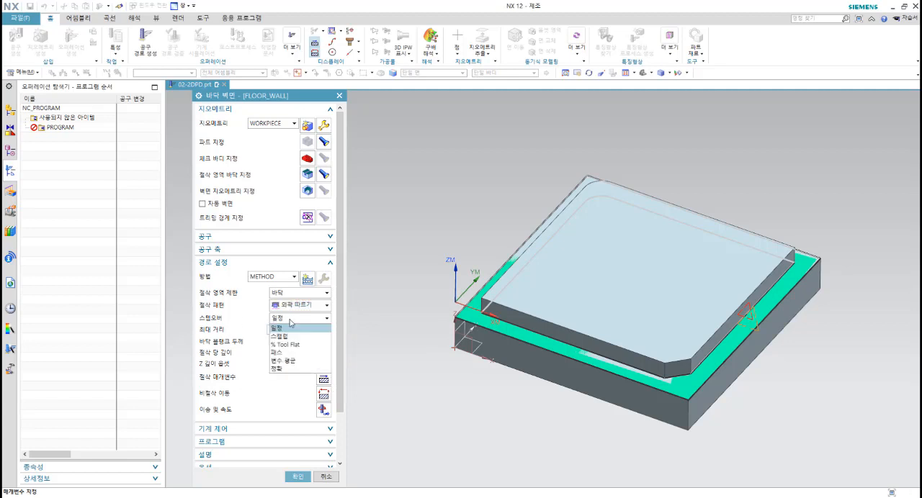
{"action": "left_click", "coordinate": [278, 326]}
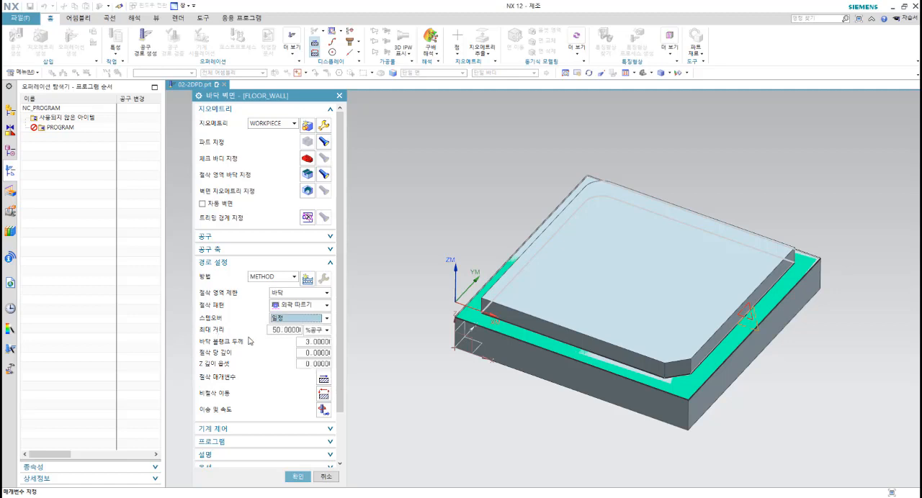
{"action": "left_click", "coordinate": [317, 331]}
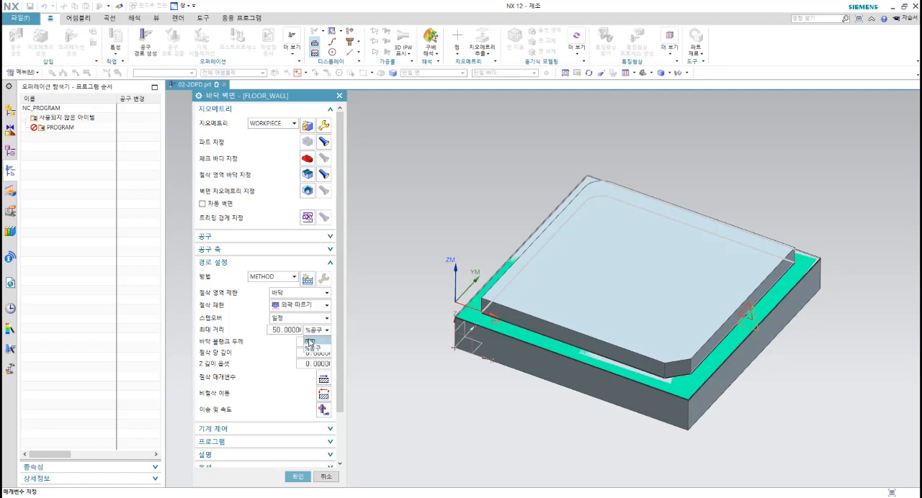
{"action": "left_click", "coordinate": [310, 340]}
{"action": "left_click", "coordinate": [287, 331]}
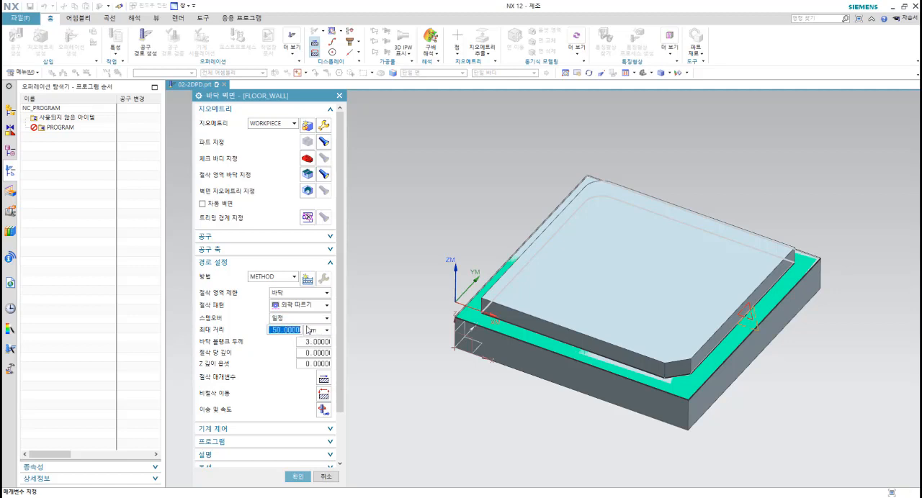
{"action": "type", "text": "4"}
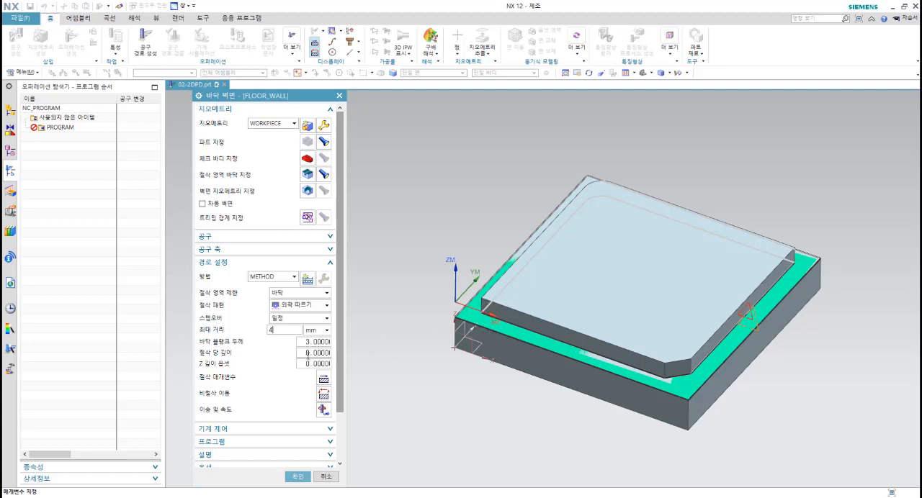
{"action": "left_click", "coordinate": [318, 342]}
Step: In the cutting parameters' strategy settings, set the pattern direction to inward (안쪽)
{"action": "left_click", "coordinate": [324, 379]}
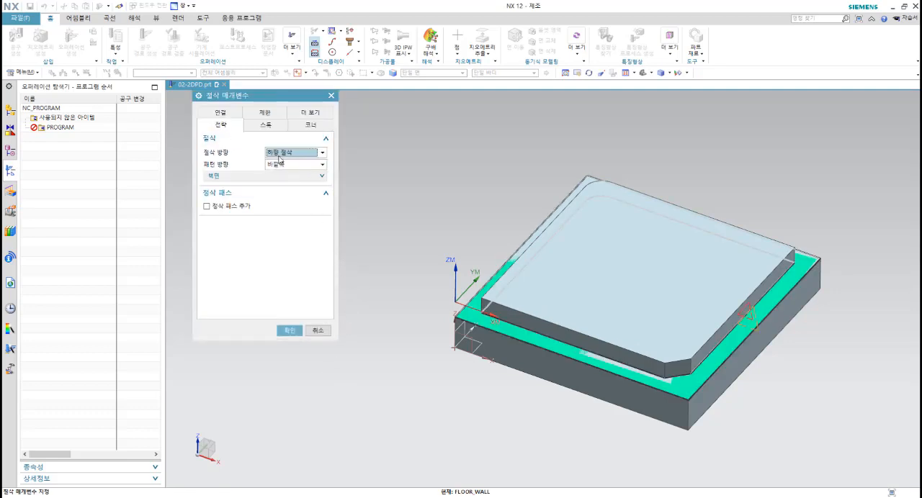
{"action": "mouse_move", "coordinate": [290, 155]}
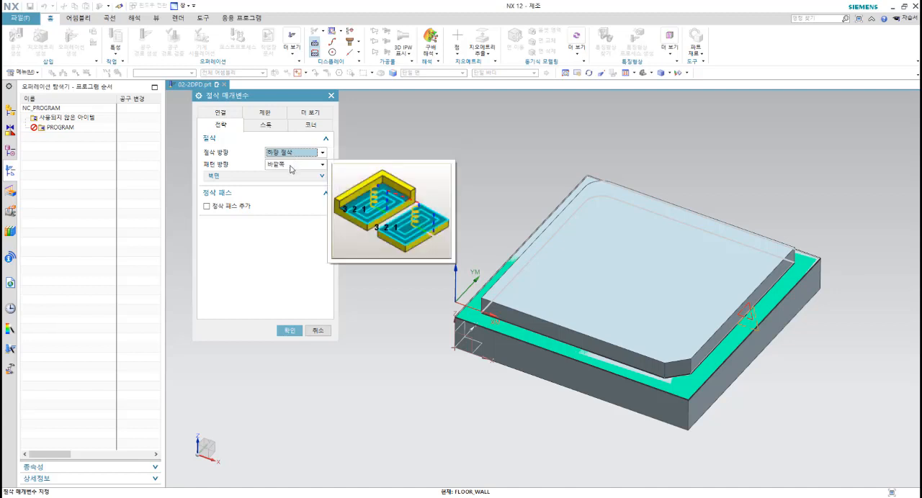
{"action": "left_click", "coordinate": [291, 166]}
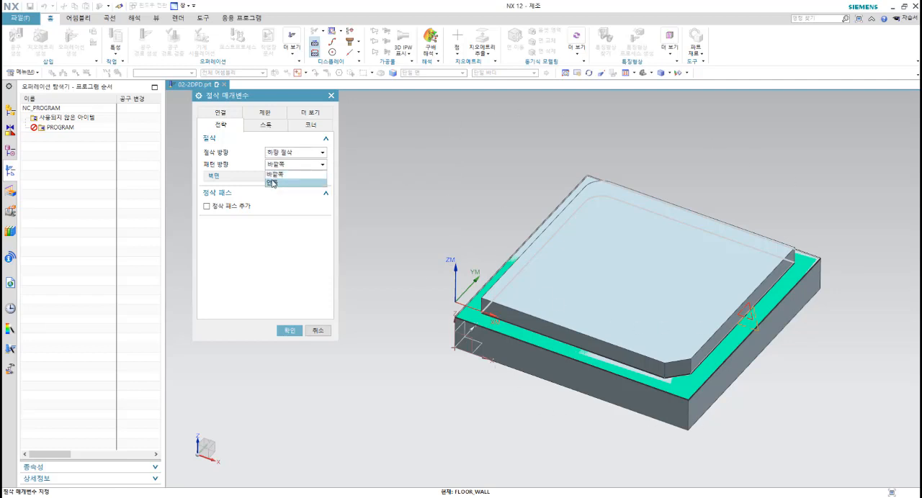
{"action": "mouse_move", "coordinate": [275, 175]}
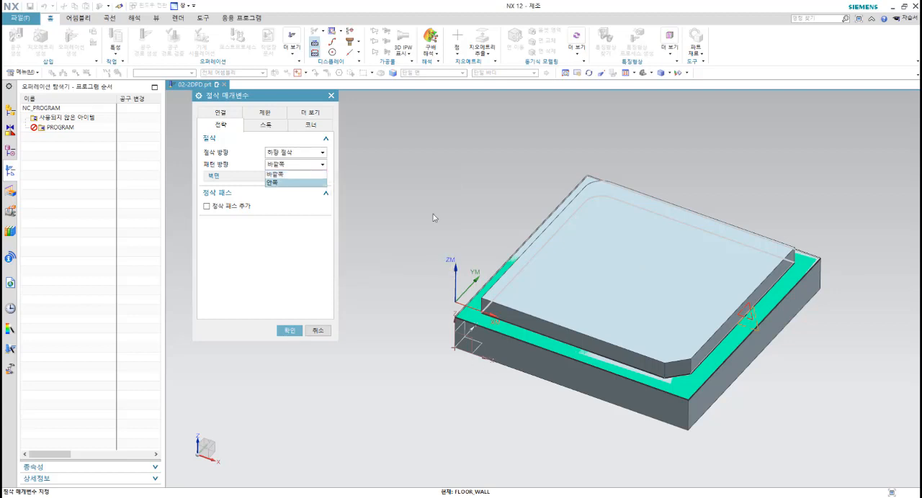
{"action": "left_click", "coordinate": [277, 185]}
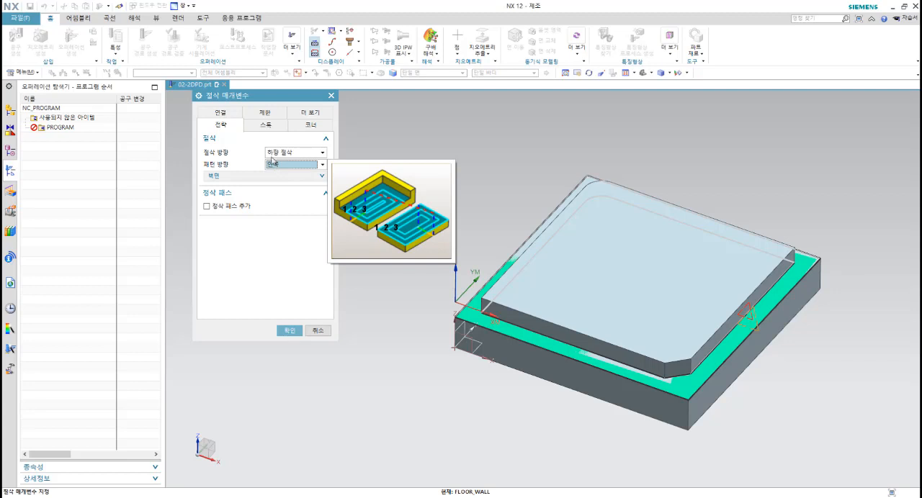
Step: Review the stock values in the cutting parameters and set the convex corner handling to roll (구름)
{"action": "left_click", "coordinate": [260, 128]}
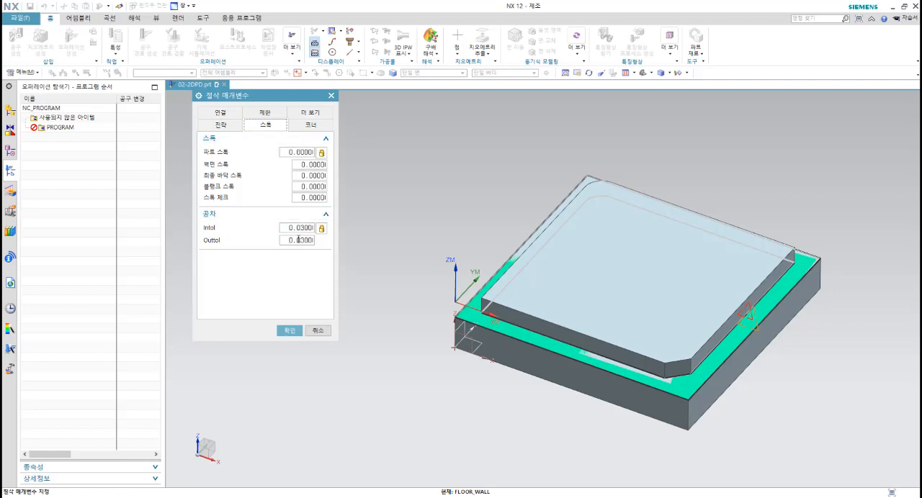
{"action": "left_click", "coordinate": [312, 127]}
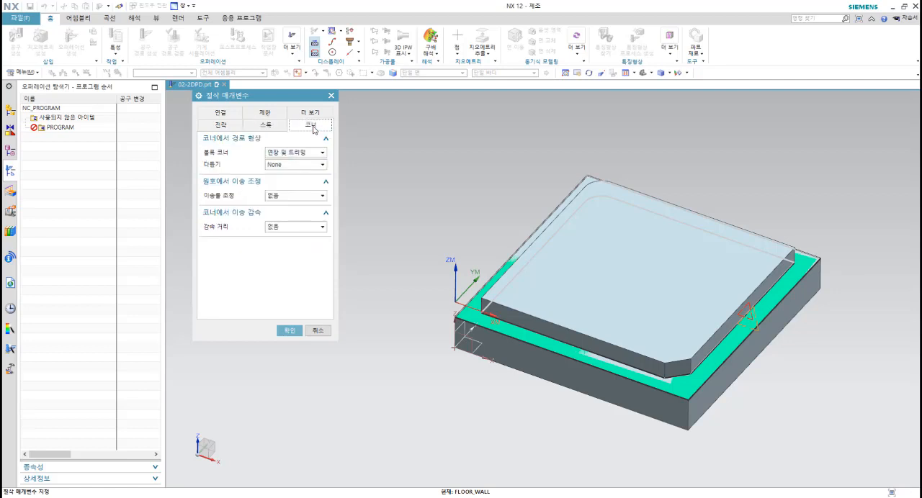
{"action": "left_click", "coordinate": [293, 153]}
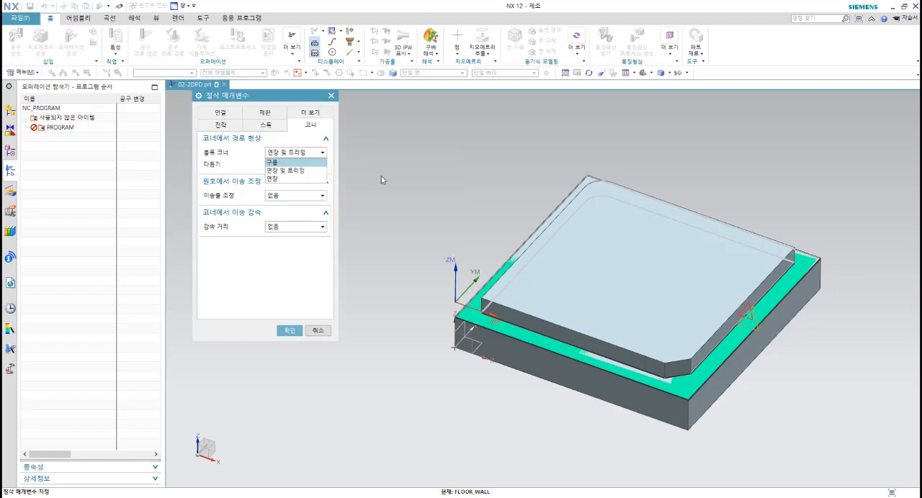
{"action": "left_click", "coordinate": [287, 163]}
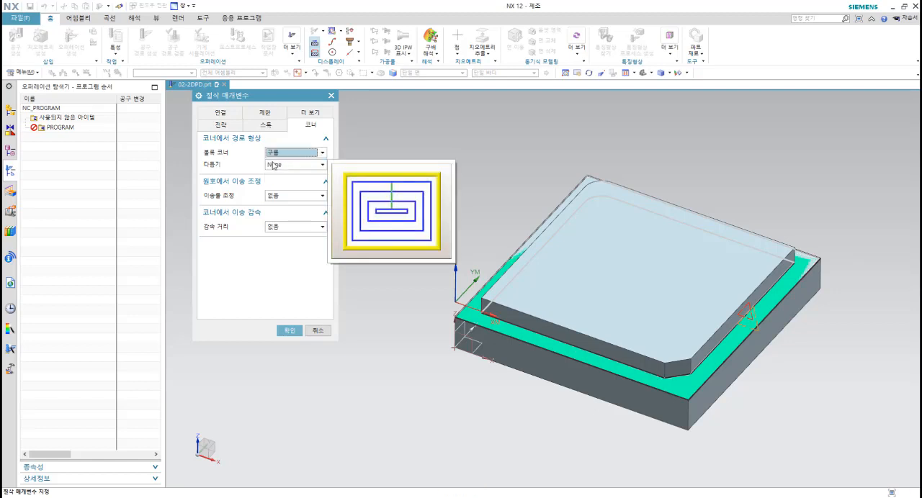
Step: In the cutting parameters' connection settings, keep the region sequencing at optimize (최적화)
{"action": "left_click", "coordinate": [220, 112]}
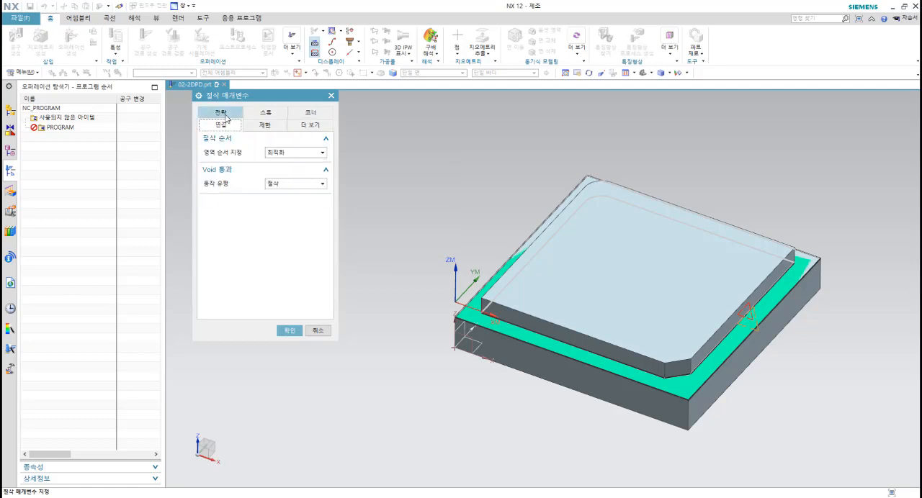
{"action": "left_click", "coordinate": [291, 153]}
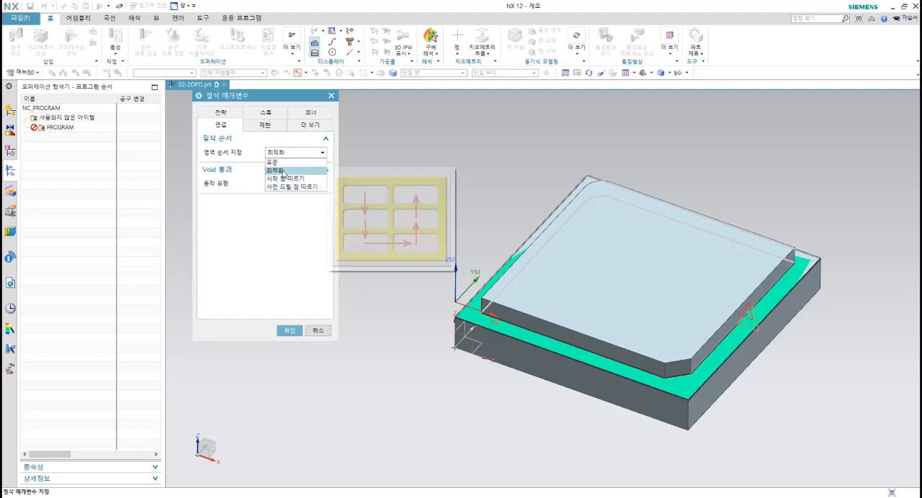
{"action": "left_click", "coordinate": [282, 172]}
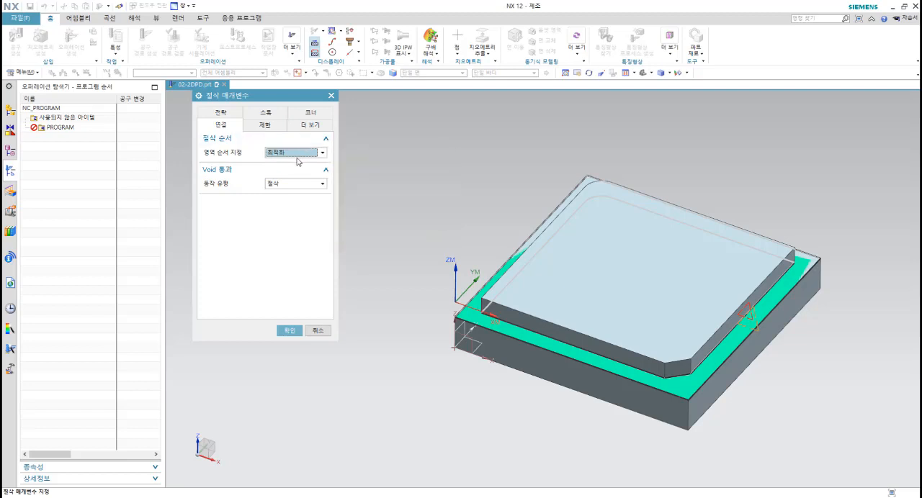
Step: In the cutting parameters' containment settings, set the tool overhang (공구 돌출) to 70 % of the tool
{"action": "left_click", "coordinate": [267, 128]}
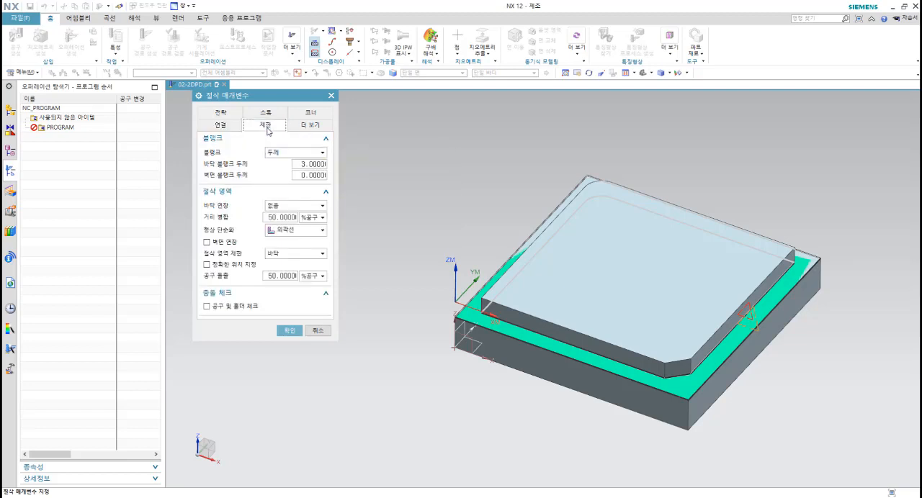
{"action": "left_click", "coordinate": [280, 276]}
{"action": "double_click", "coordinate": [278, 278]}
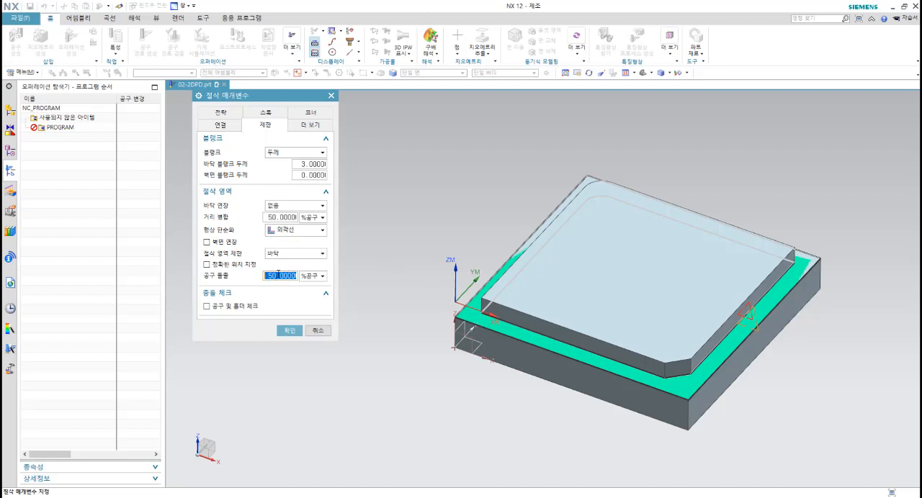
{"action": "type", "text": "70"}
Step: In the additional cutting parameters, set the wall cleanup (벽면 클린업) to automatic (자동)
{"action": "left_click", "coordinate": [311, 126]}
{"action": "left_click", "coordinate": [314, 127]}
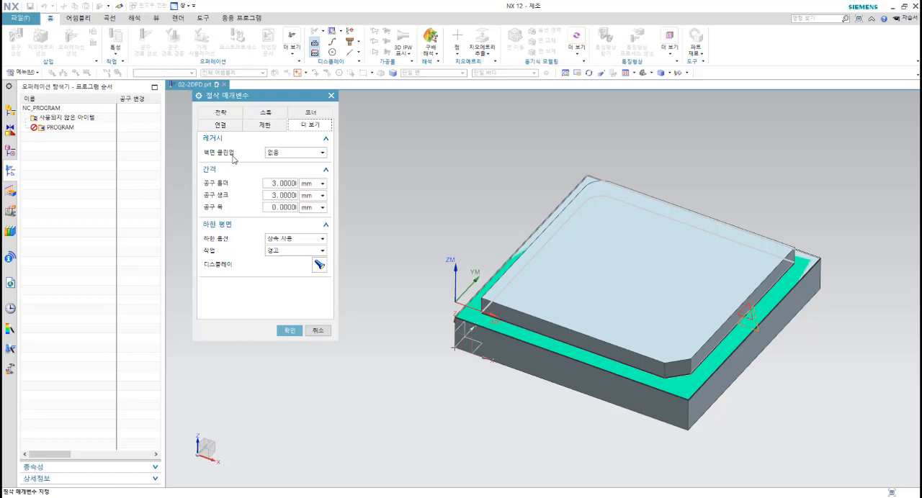
{"action": "left_click", "coordinate": [279, 154]}
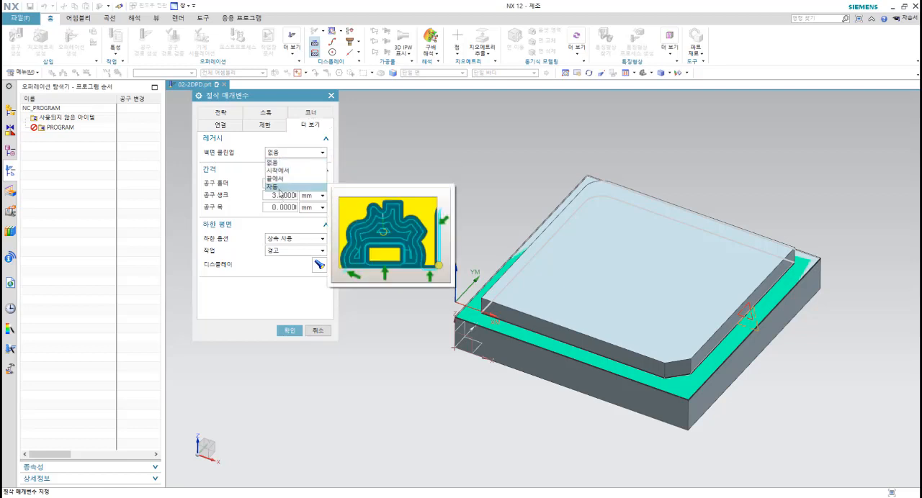
{"action": "left_click", "coordinate": [280, 190]}
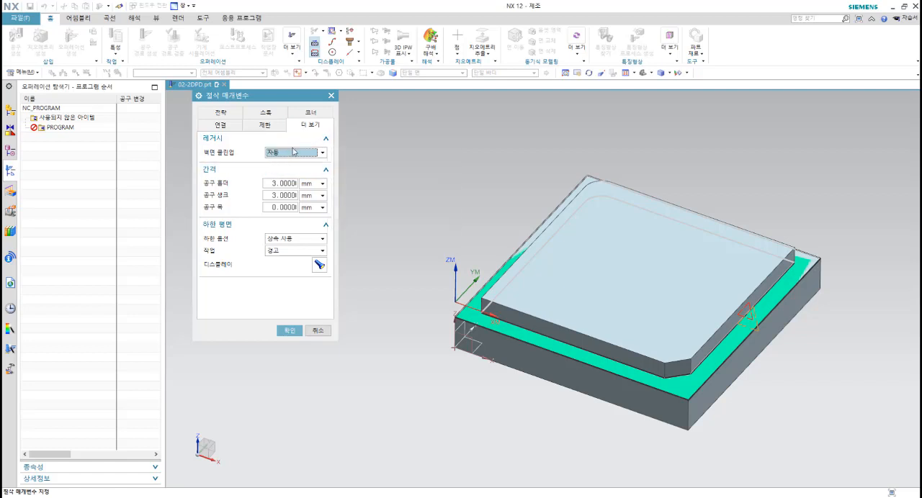
{"action": "mouse_move", "coordinate": [294, 157]}
Step: Review the strategy, stock, corner, connection and containment settings of the cutting parameters
{"action": "left_click", "coordinate": [221, 113]}
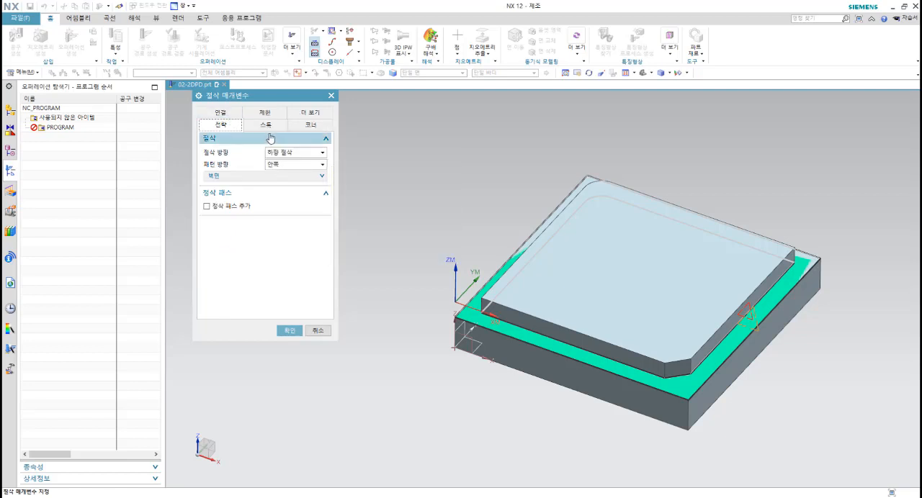
{"action": "left_click", "coordinate": [266, 126]}
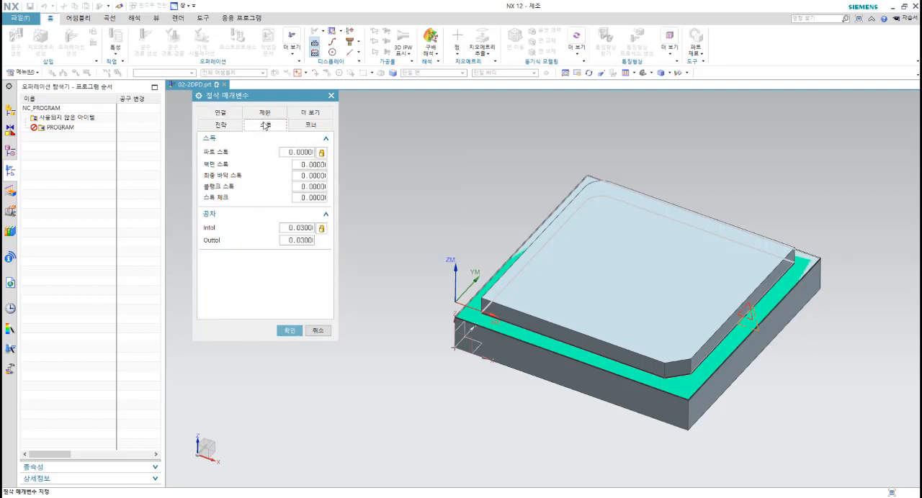
{"action": "left_click", "coordinate": [306, 129]}
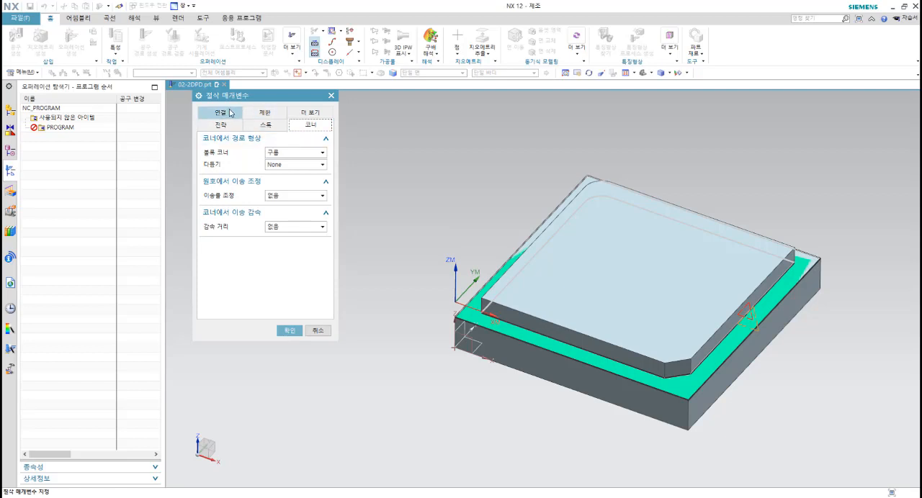
{"action": "left_click", "coordinate": [221, 112]}
{"action": "left_click", "coordinate": [265, 126]}
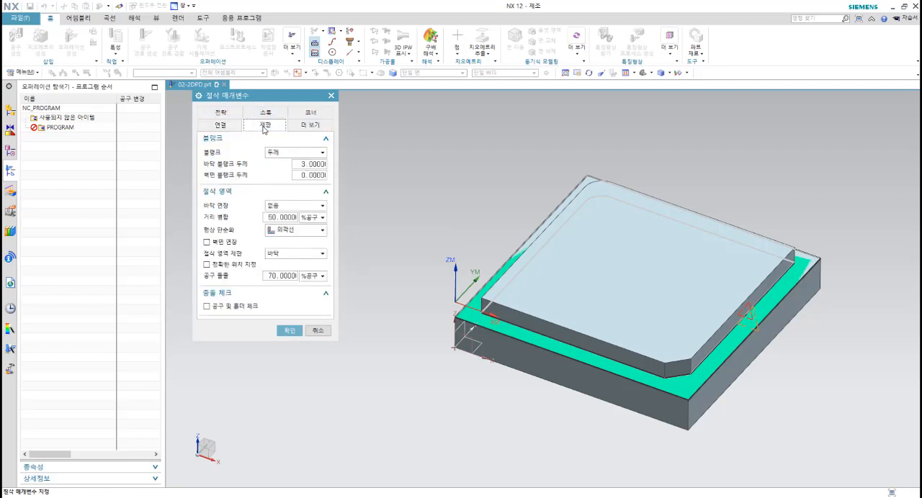
{"action": "left_click", "coordinate": [280, 277]}
{"action": "left_click", "coordinate": [311, 126]}
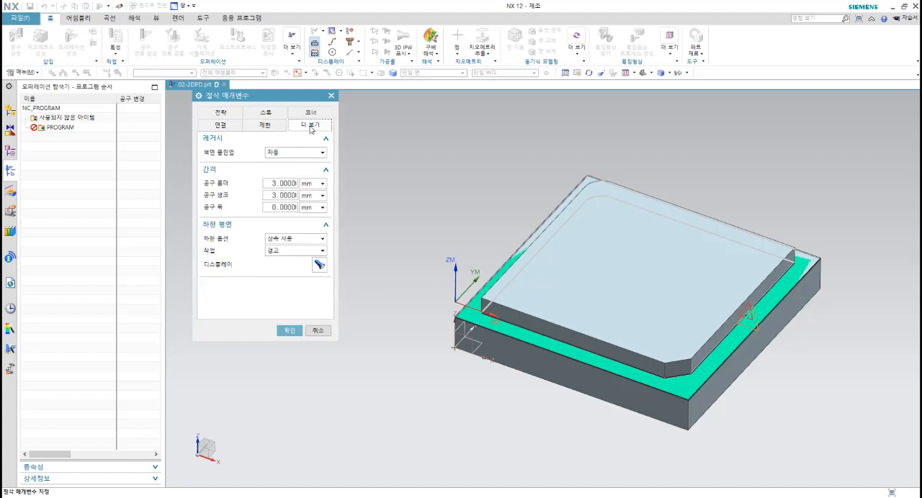
Step: Reselect automatic (자동) for the wall cleanup and accept the cutting parameters
{"action": "left_click", "coordinate": [288, 152]}
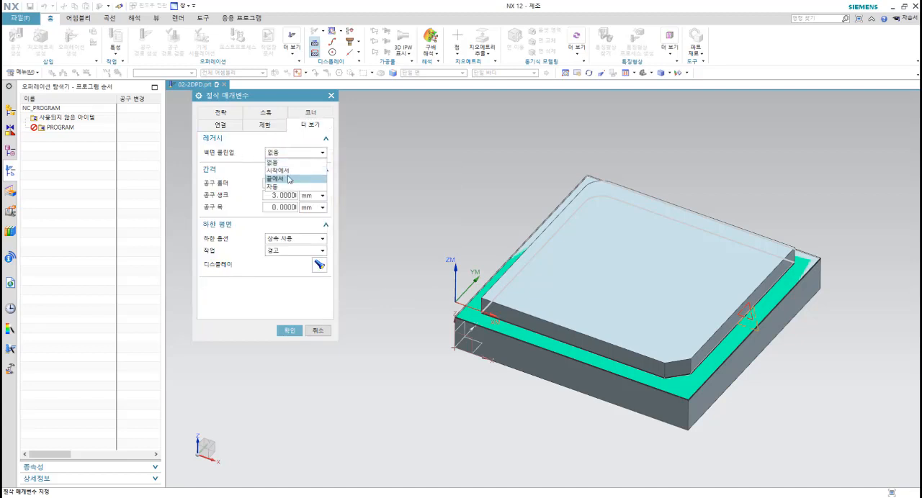
{"action": "left_click", "coordinate": [283, 186]}
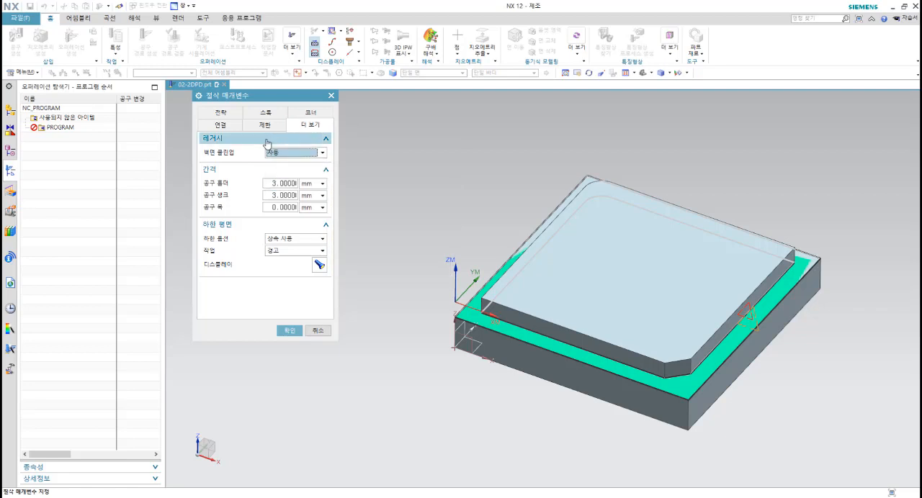
{"action": "left_click", "coordinate": [290, 330]}
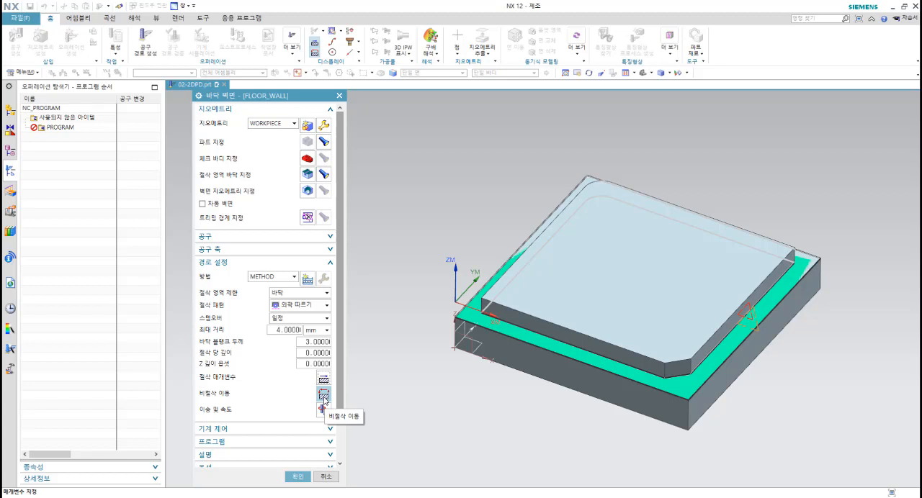
Step: In the non-cutting moves, set the closed-area engage type to plunge (플런지)
{"action": "key", "text": "Escape"}
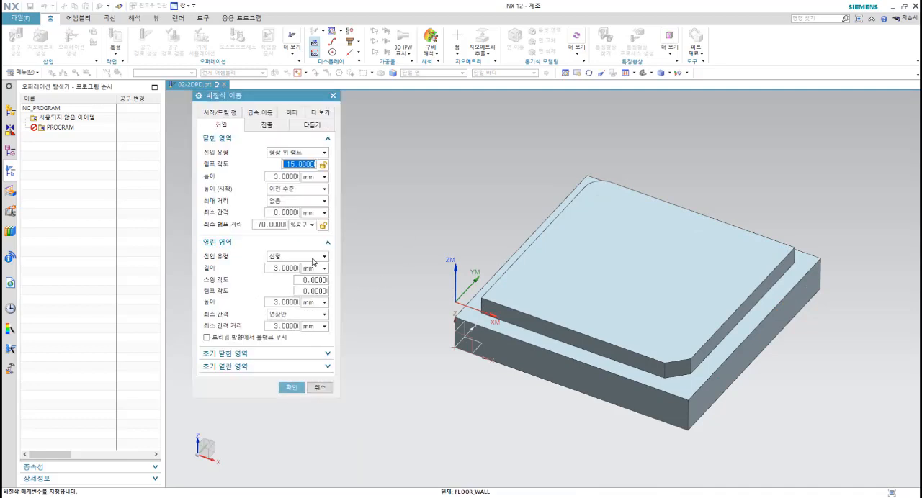
{"action": "left_click", "coordinate": [293, 154]}
{"action": "left_click", "coordinate": [281, 192]}
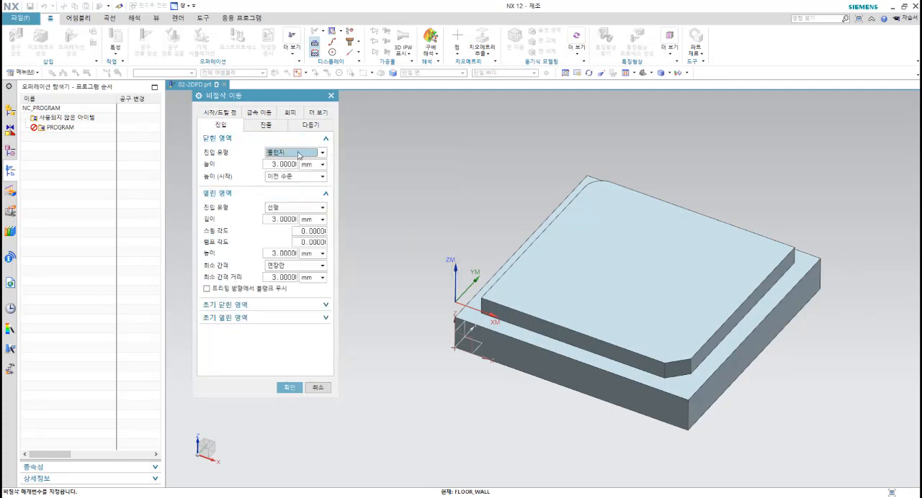
Step: Review the retract, smoothing, start/drill point, rapid, avoidance and collision check settings, and accept the non-cutting moves
{"action": "left_click", "coordinate": [261, 127]}
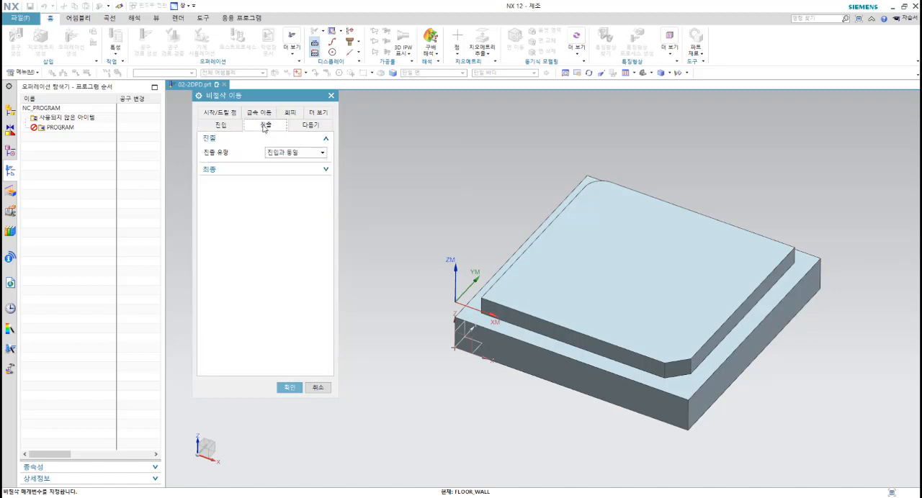
{"action": "left_click", "coordinate": [300, 130]}
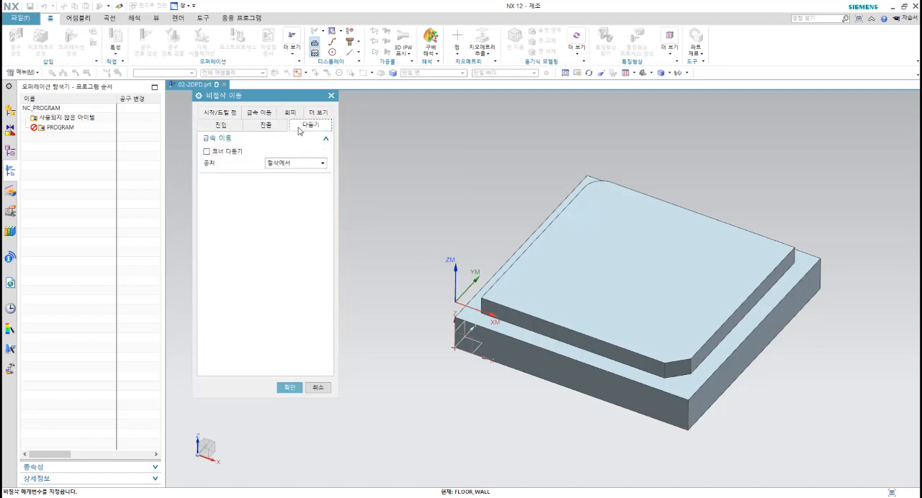
{"action": "left_click", "coordinate": [223, 116]}
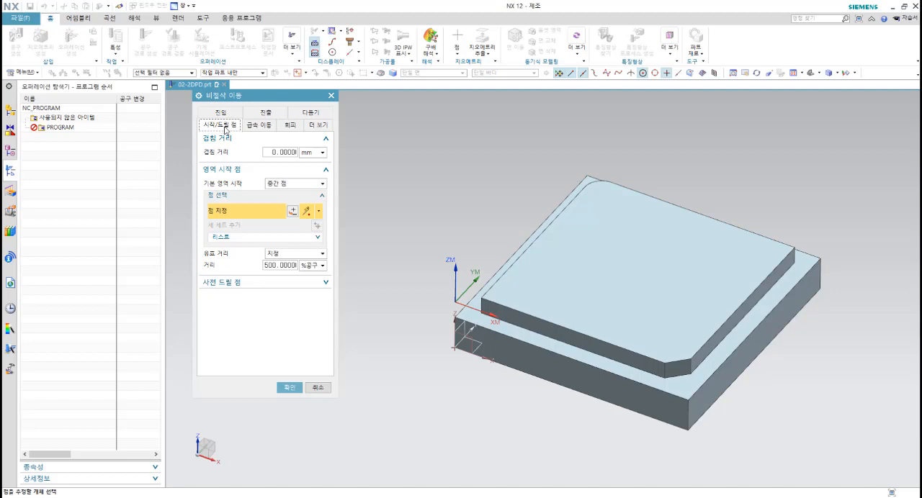
{"action": "left_click", "coordinate": [259, 126]}
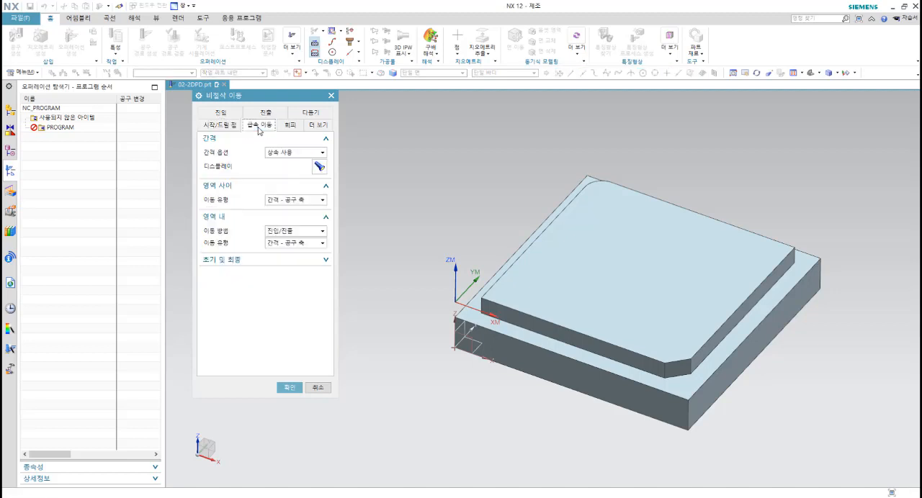
{"action": "left_click", "coordinate": [289, 126]}
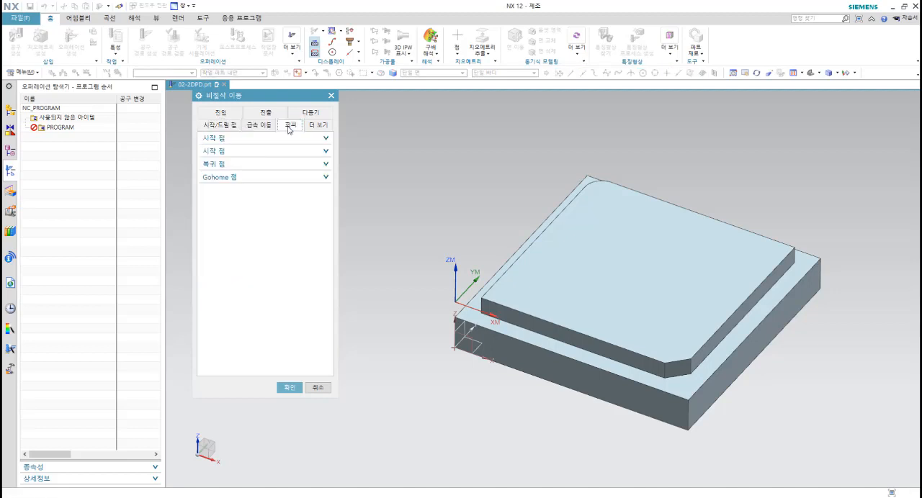
{"action": "left_click", "coordinate": [256, 139]}
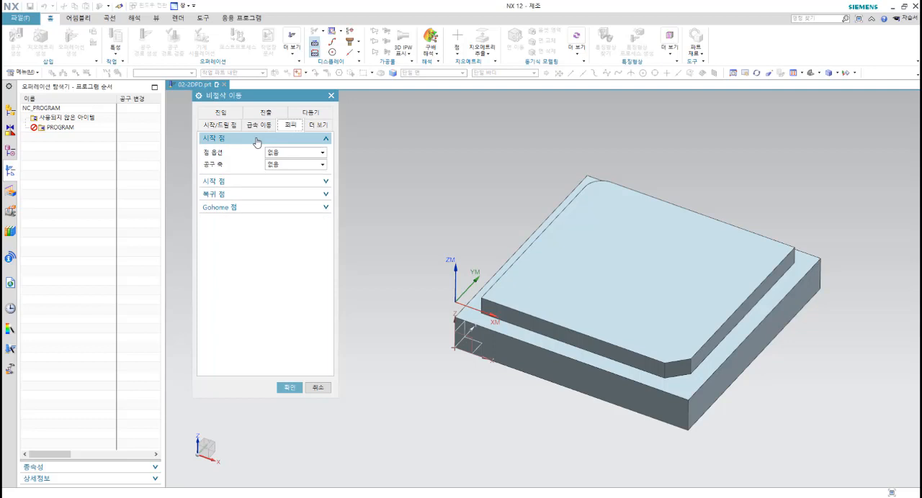
{"action": "left_click", "coordinate": [239, 182]}
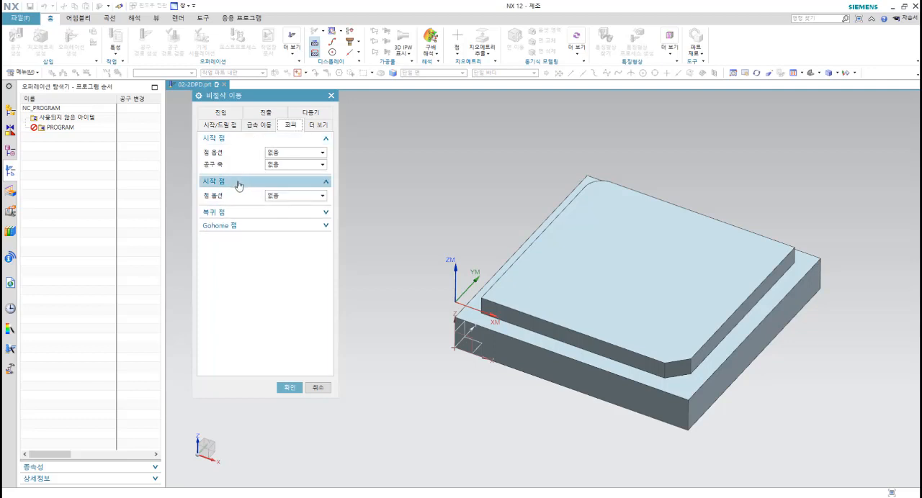
{"action": "left_click", "coordinate": [234, 213]}
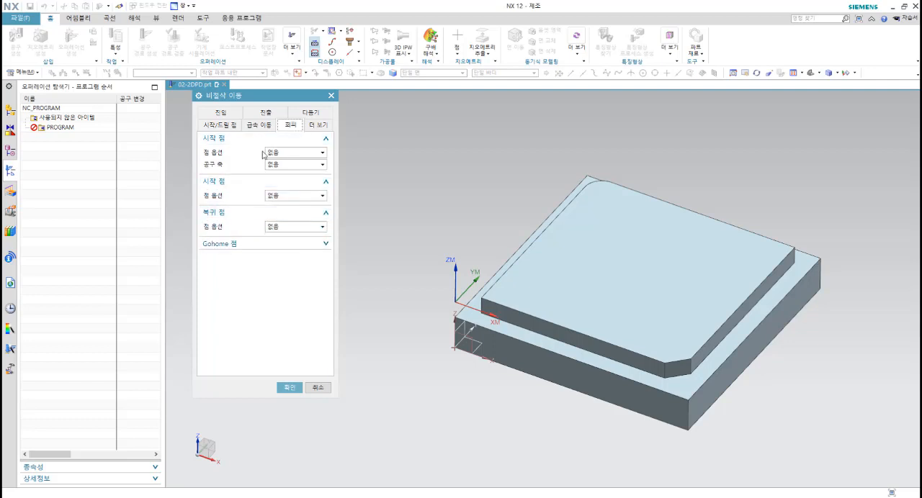
{"action": "left_click", "coordinate": [243, 140]}
{"action": "left_click", "coordinate": [239, 152]}
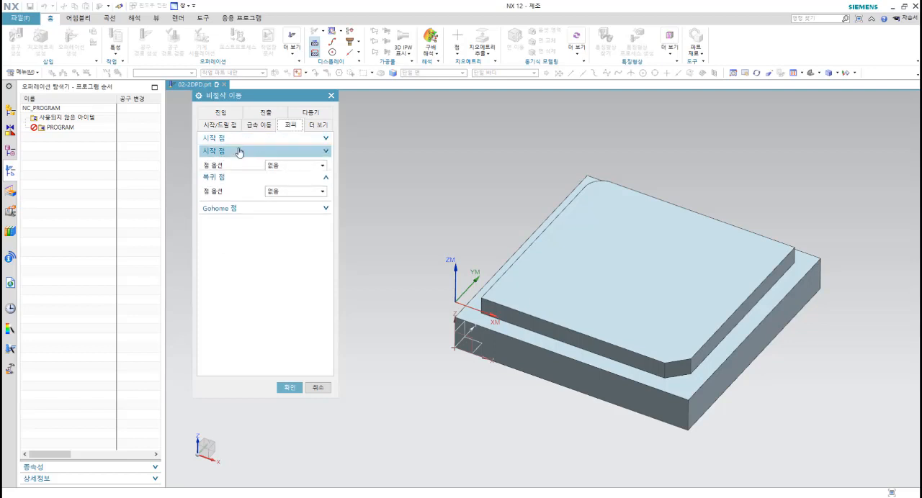
{"action": "left_click", "coordinate": [239, 164]}
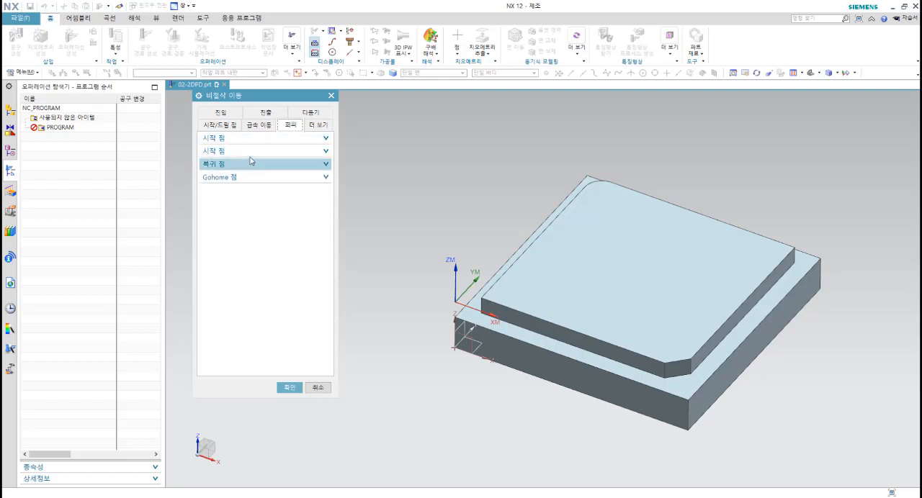
{"action": "left_click", "coordinate": [321, 126]}
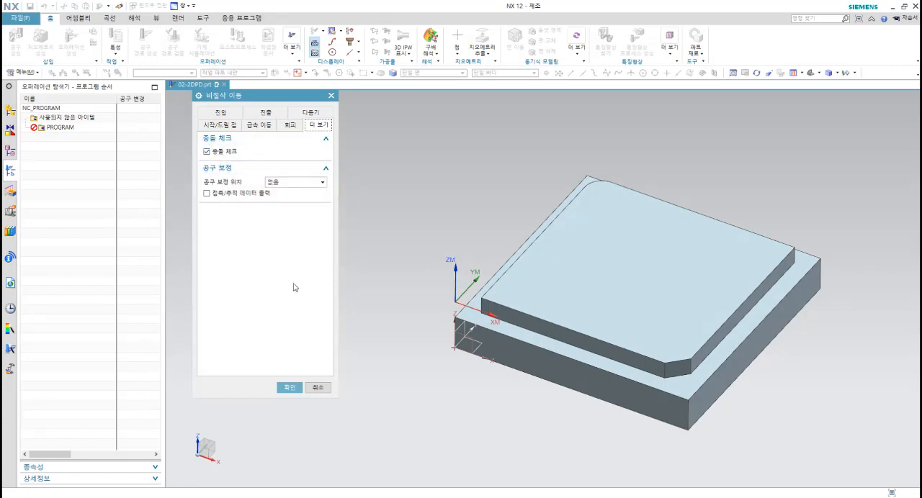
{"action": "left_click", "coordinate": [288, 387]}
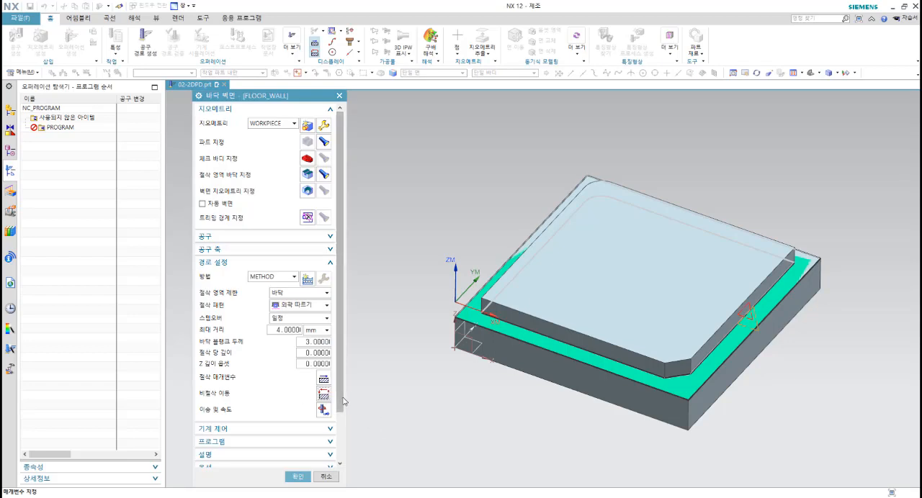
Step: Try to set the operation's spindle speed to 2000 rpm and its cutting feed rate to 200 mmpm
{"action": "scroll", "coordinate": [341, 421], "scroll_direction": "down", "scroll_amount": 3}
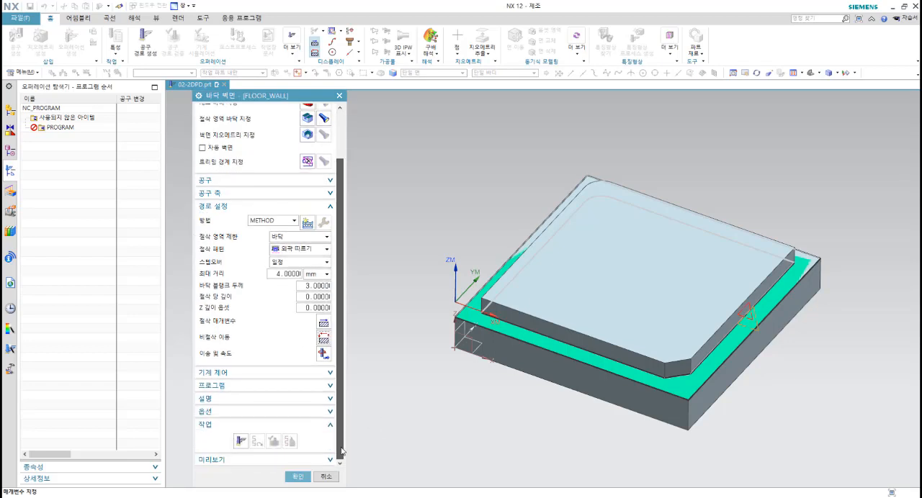
{"action": "left_click", "coordinate": [323, 354]}
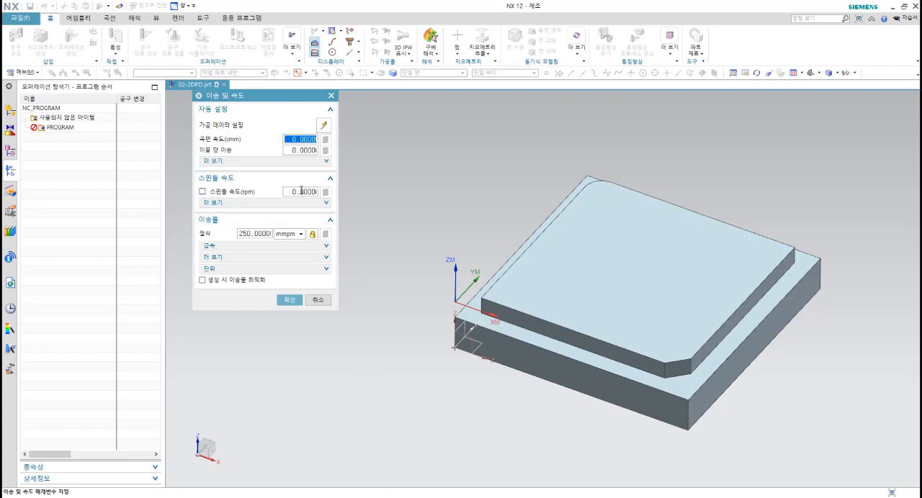
{"action": "left_click", "coordinate": [299, 192]}
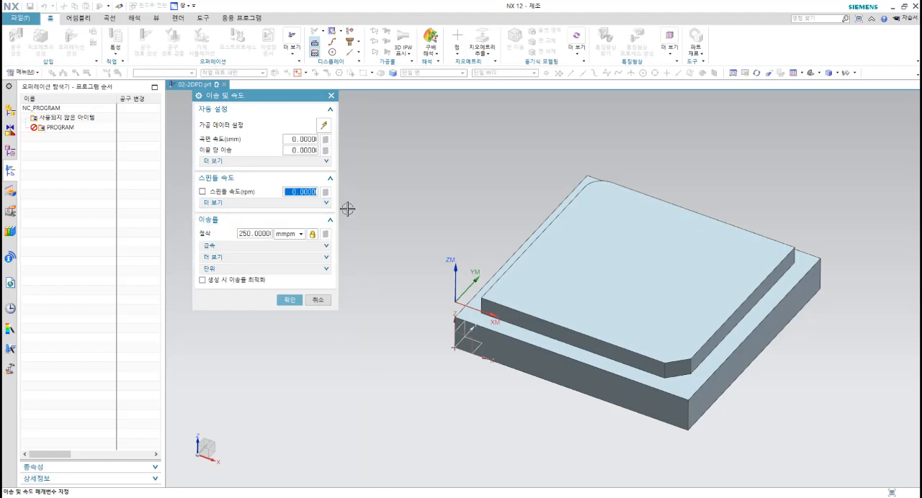
{"action": "type", "text": "2"}
{"action": "left_click", "coordinate": [268, 235]}
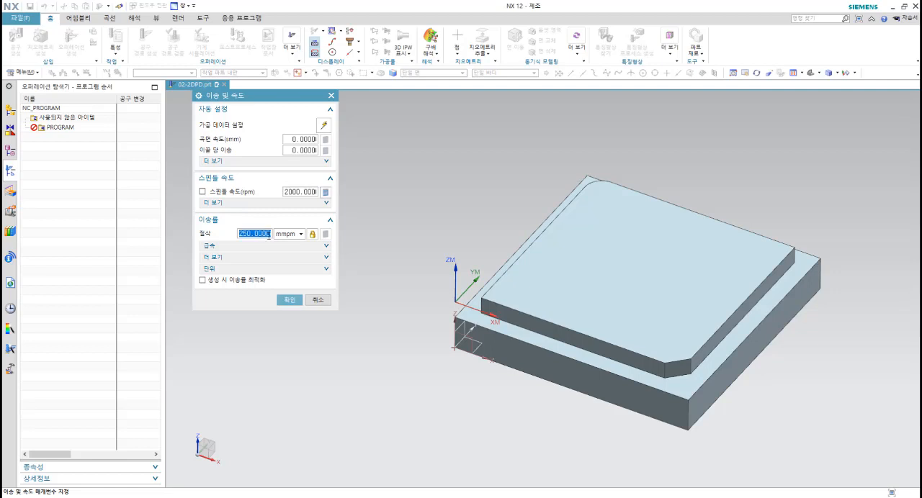
{"action": "type", "text": "200"}
{"action": "left_click", "coordinate": [327, 193]}
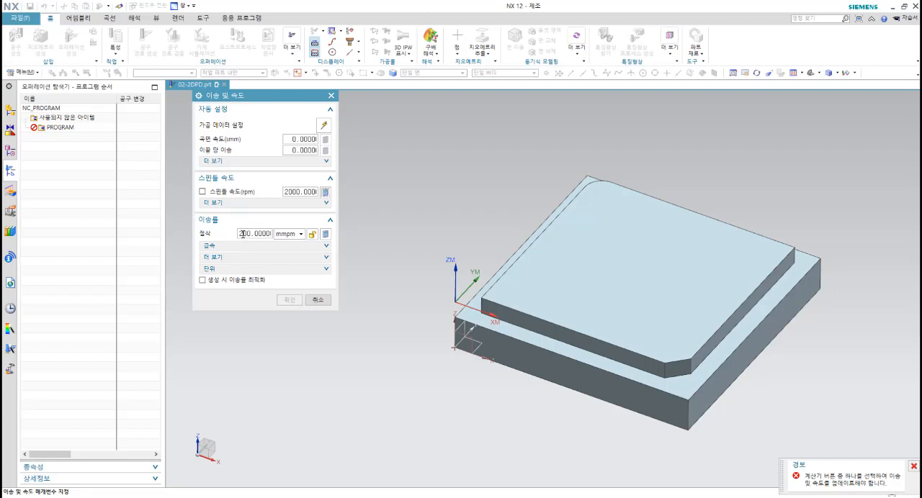
{"action": "left_click", "coordinate": [314, 300]}
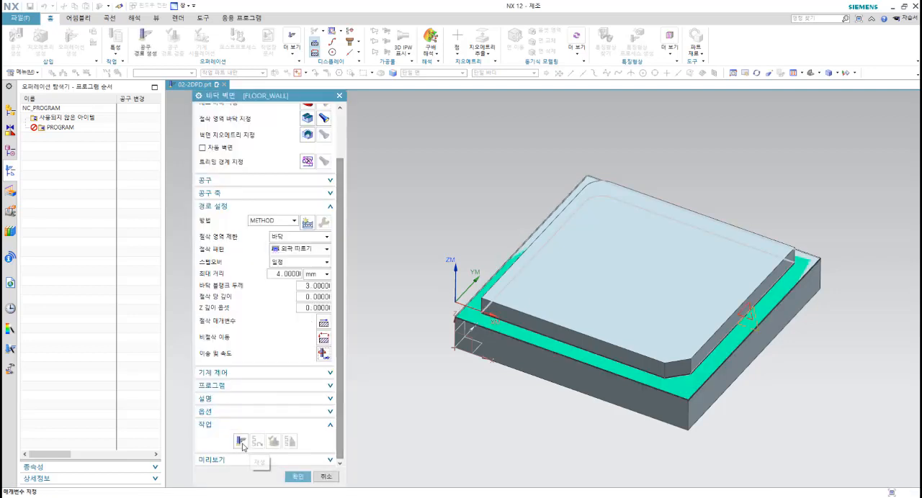
Step: Generate the FLOOR_WALL tool path, verify it with a 3D dynamic (3D 동적) simulation at animation speed 3, and accept the operation
{"action": "left_click", "coordinate": [241, 441]}
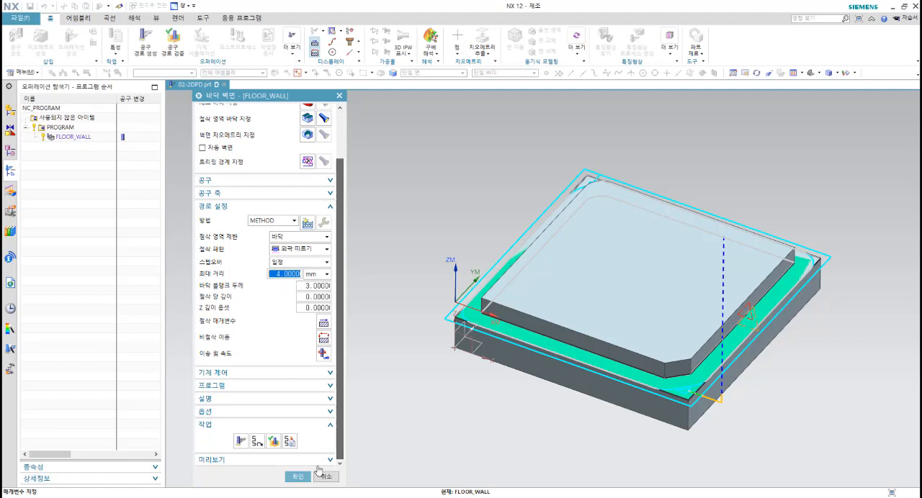
{"action": "left_click", "coordinate": [272, 442]}
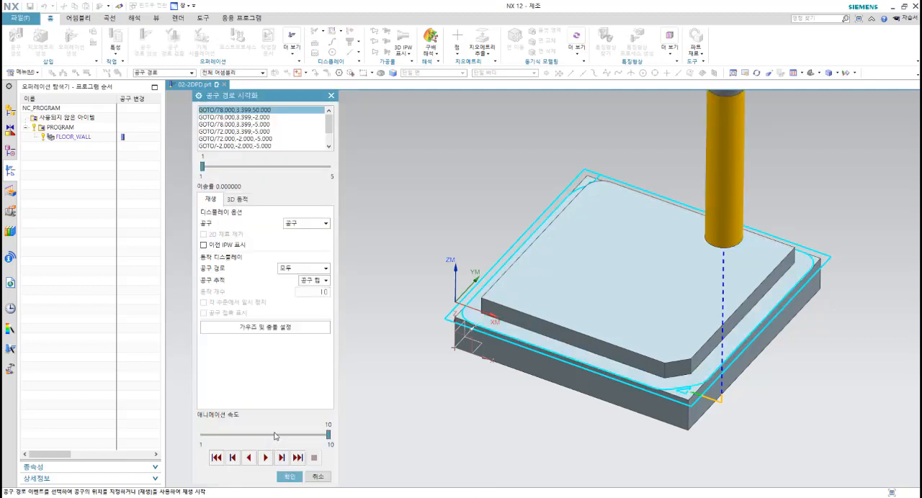
{"action": "left_click", "coordinate": [239, 200]}
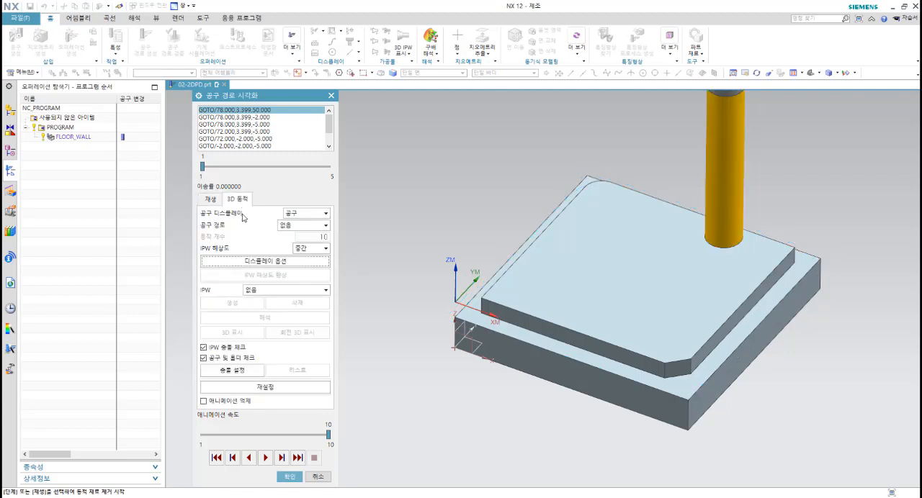
{"action": "left_click_drag", "start_coordinate": [328, 435], "coordinate": [231, 435]}
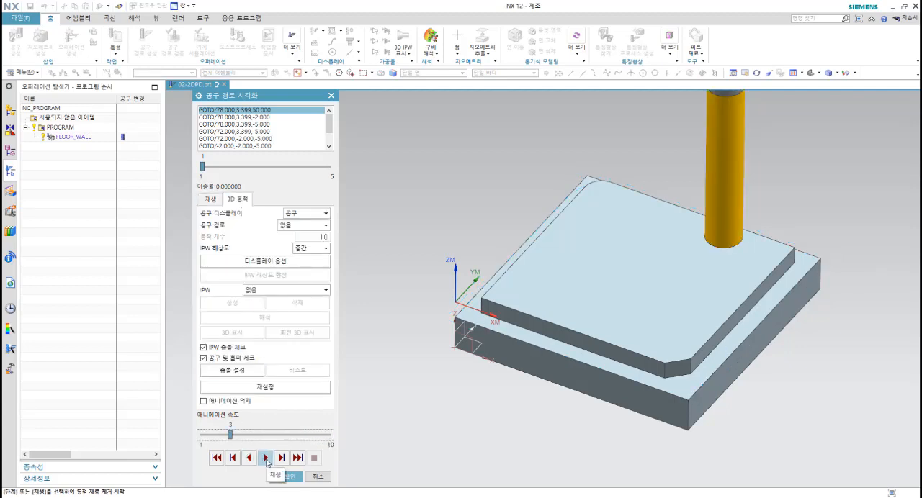
{"action": "left_click", "coordinate": [265, 458]}
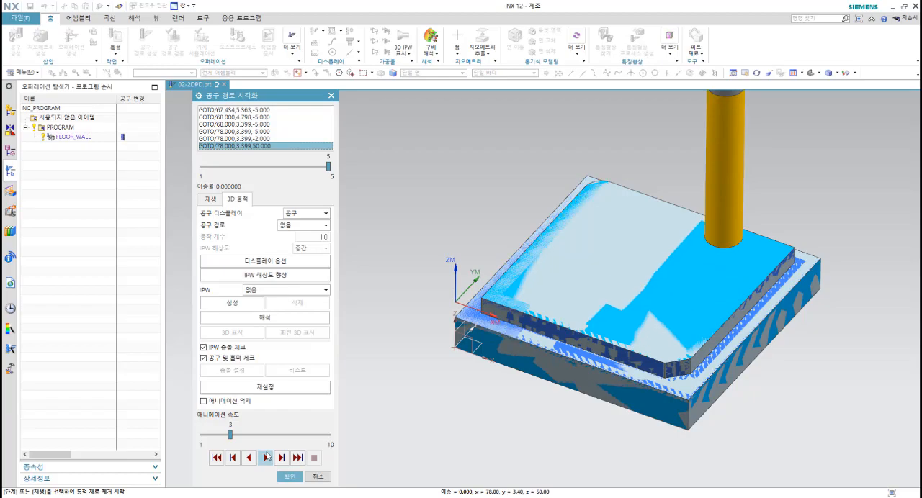
{"action": "mouse_move", "coordinate": [555, 396]}
{"action": "middle_mouse_down"}
{"action": "mouse_move", "coordinate": [518, 420]}
{"action": "mouse_move", "coordinate": [582, 403]}
{"action": "mouse_move", "coordinate": [550, 382]}
{"action": "middle_mouse_up"}
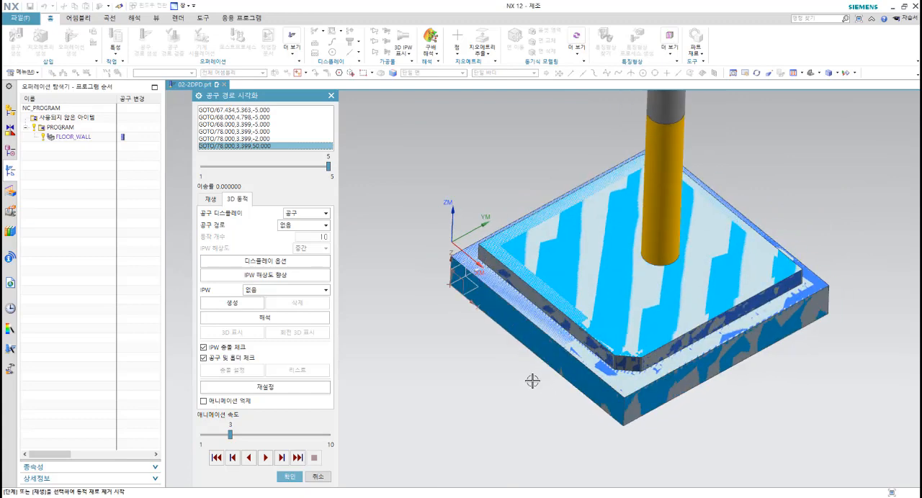
{"action": "left_click", "coordinate": [288, 477]}
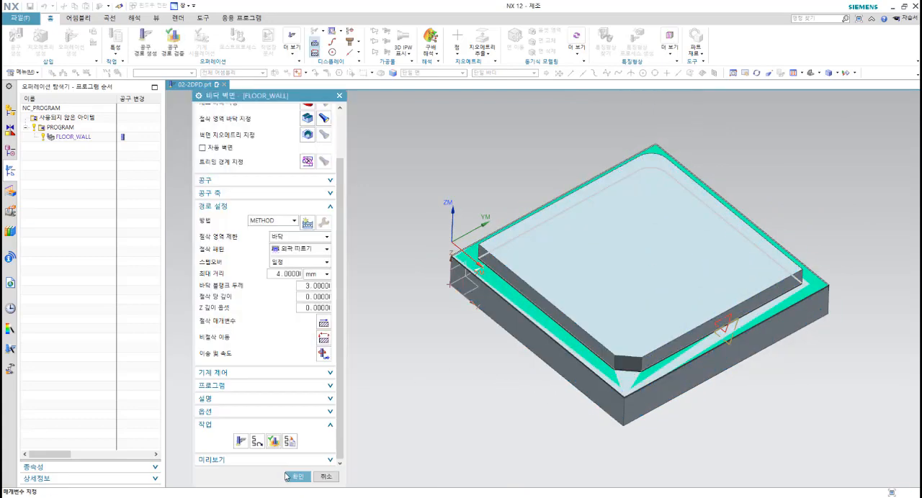
{"action": "left_click", "coordinate": [298, 477]}
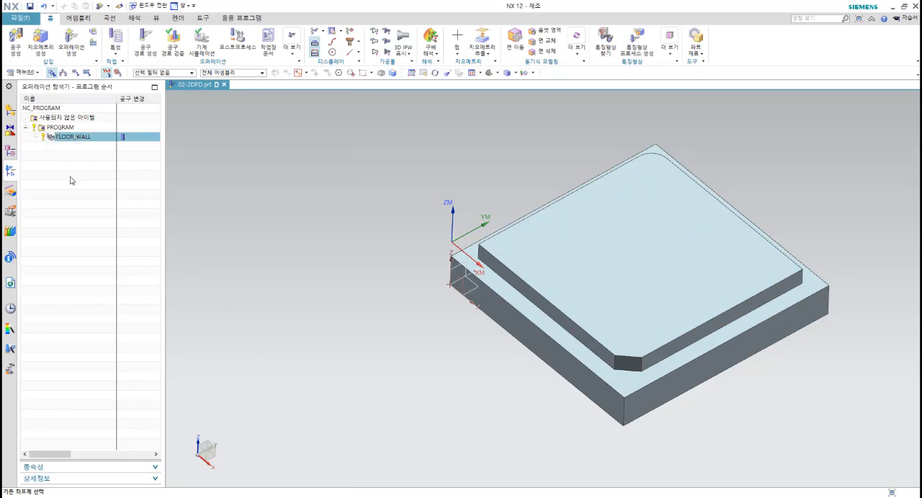
Step: Set up postprocessing of the FLOOR_WALL operation with the MILL_3_AXIS postprocessor and name the output file O0201
{"action": "right_click", "coordinate": [70, 136]}
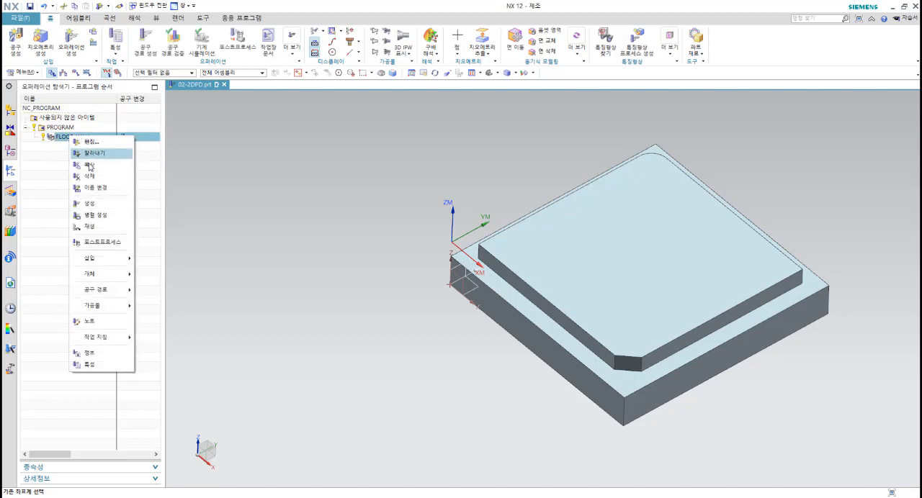
{"action": "left_click", "coordinate": [108, 242]}
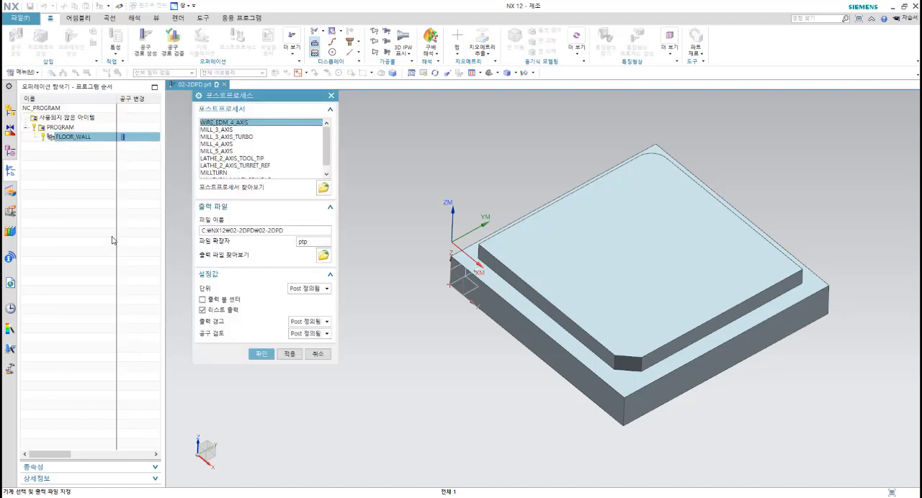
{"action": "left_click", "coordinate": [217, 130]}
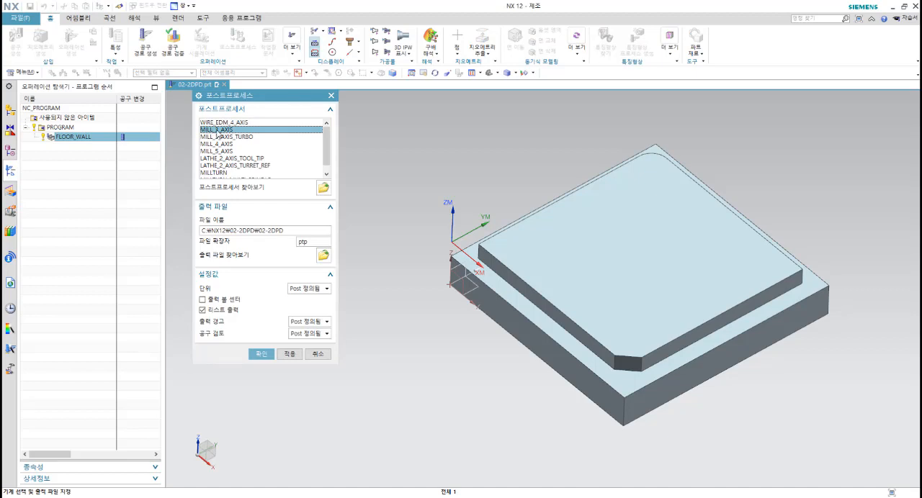
{"action": "left_click", "coordinate": [299, 231]}
{"action": "left_click_drag", "start_coordinate": [299, 231], "coordinate": [262, 226]}
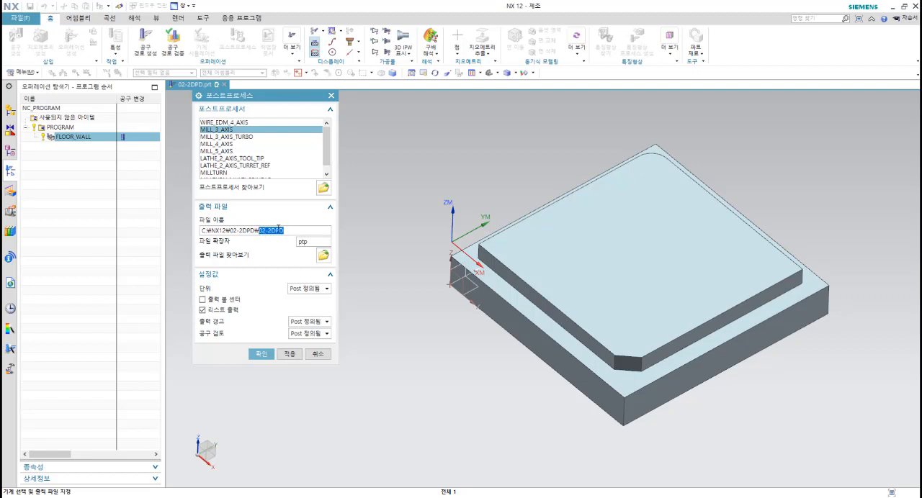
{"action": "type", "text": "O0201"}
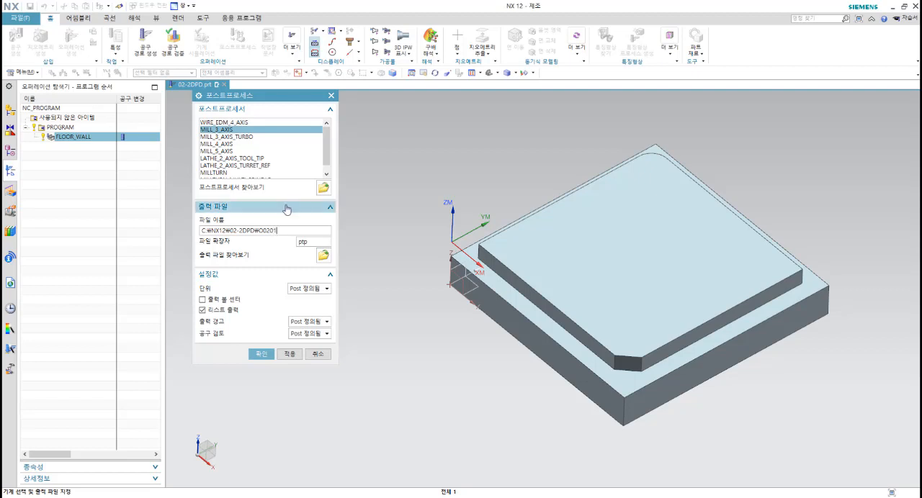
Step: Set the output file extension to nc and the units to metric/part (미터법/파트), and output the NC program
{"action": "left_click_drag", "start_coordinate": [310, 241], "coordinate": [277, 241]}
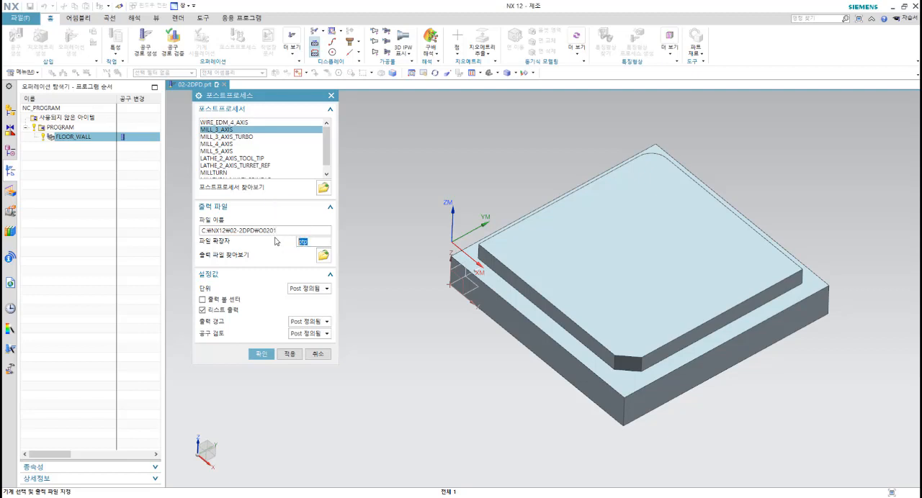
{"action": "type", "text": "N"}
{"action": "left_click", "coordinate": [314, 290]}
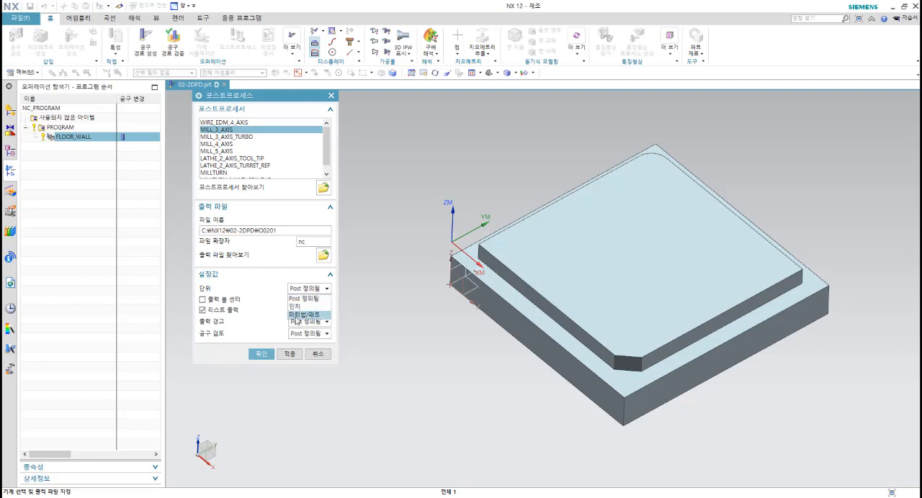
{"action": "left_click", "coordinate": [307, 315]}
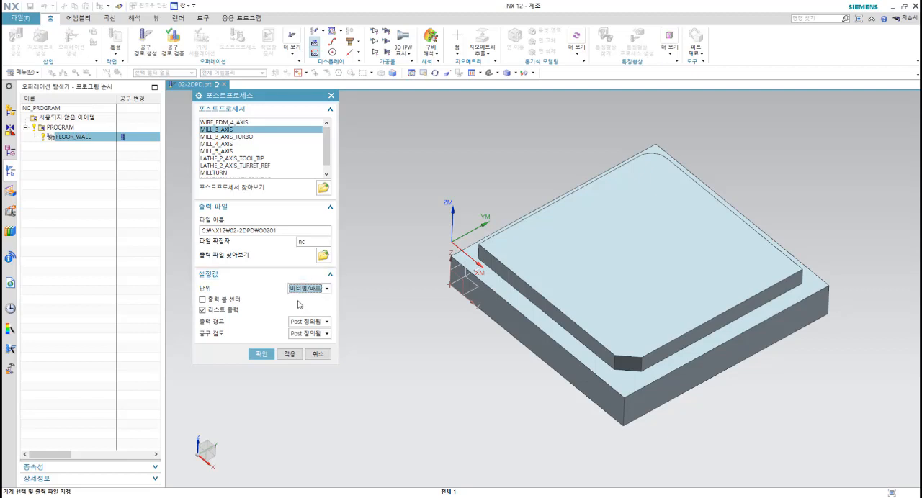
{"action": "left_click", "coordinate": [261, 354]}
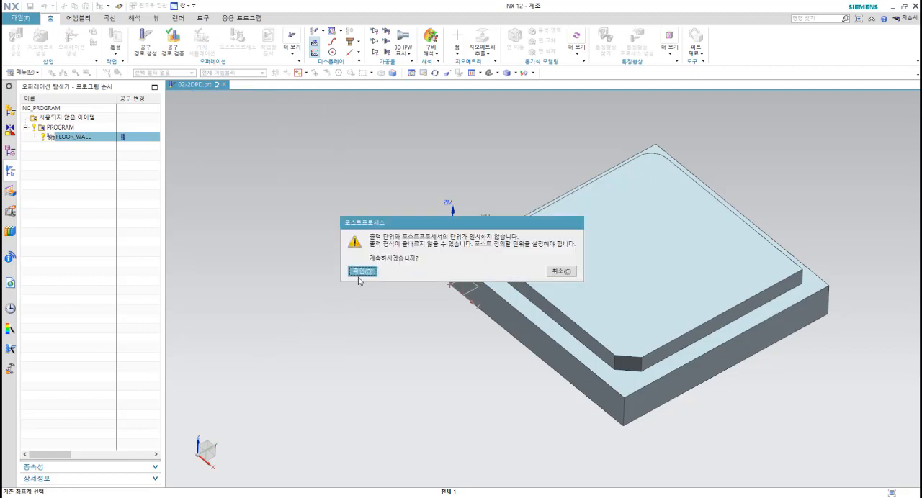
{"action": "left_click", "coordinate": [360, 272]}
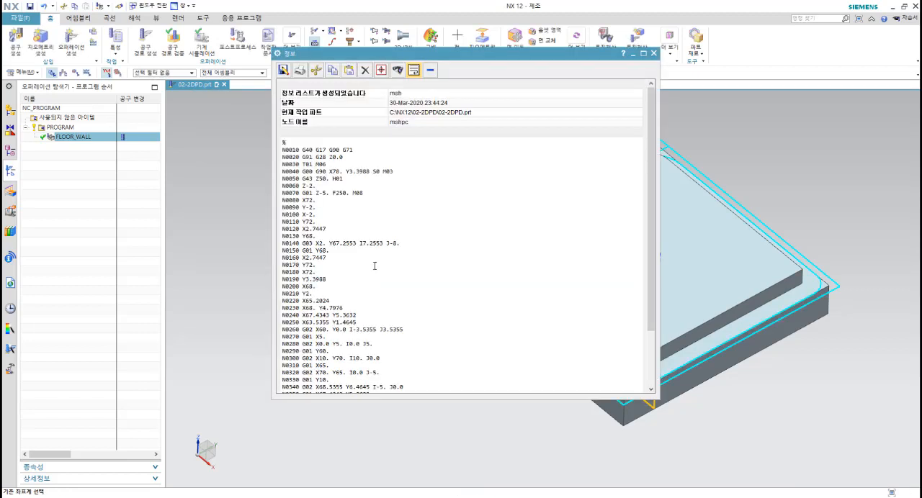
Step: Review the listed NC code from start to end, check the 02-2DPD output folder, and close the listing
{"action": "scroll", "coordinate": [375, 263], "scroll_direction": "down", "scroll_amount": 3}
{"action": "scroll", "coordinate": [376, 258], "scroll_direction": "up", "scroll_amount": 3}
{"action": "scroll", "coordinate": [375, 259], "scroll_direction": "down", "scroll_amount": 3}
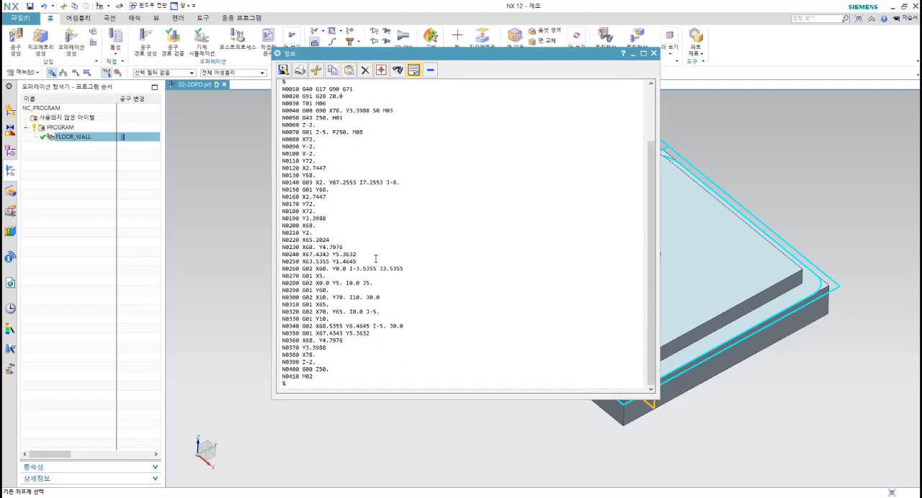
{"action": "scroll", "coordinate": [375, 258], "scroll_direction": "up", "scroll_amount": 3}
{"action": "scroll", "coordinate": [375, 253], "scroll_direction": "down", "scroll_amount": 3}
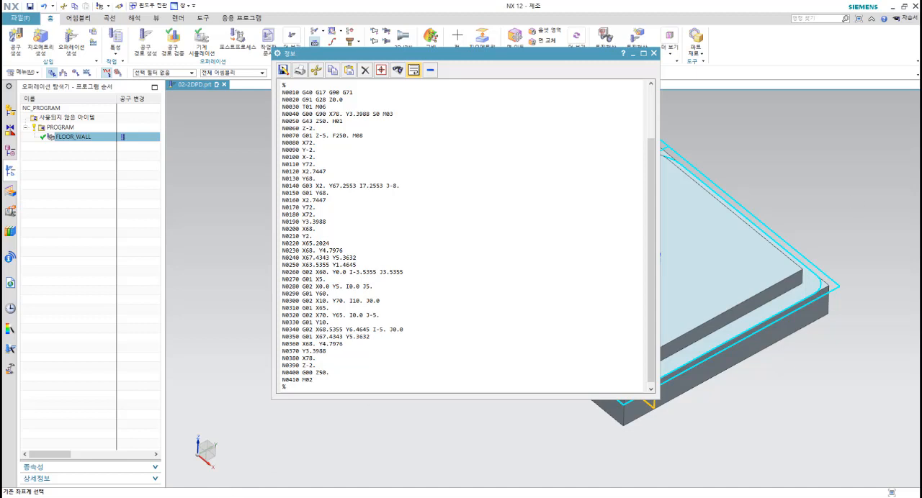
{"action": "left_click_drag", "start_coordinate": [920, 65], "coordinate": [461, 79]}
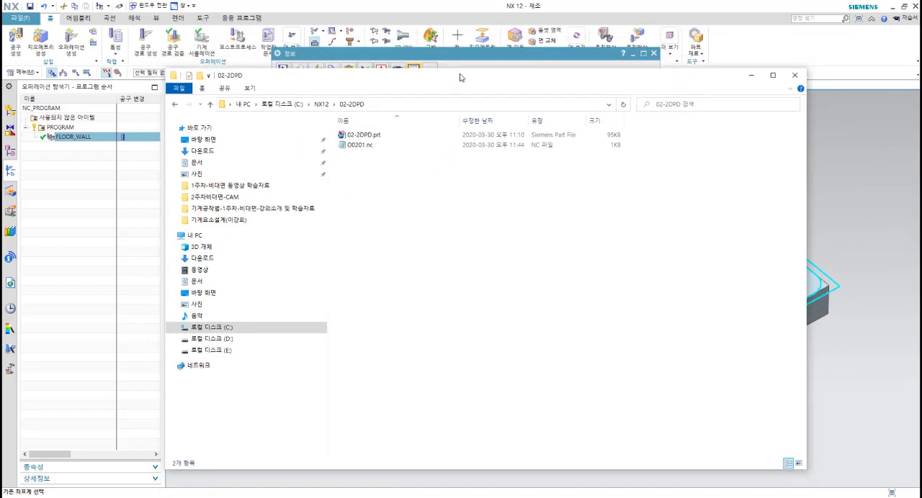
{"action": "left_click", "coordinate": [511, 56]}
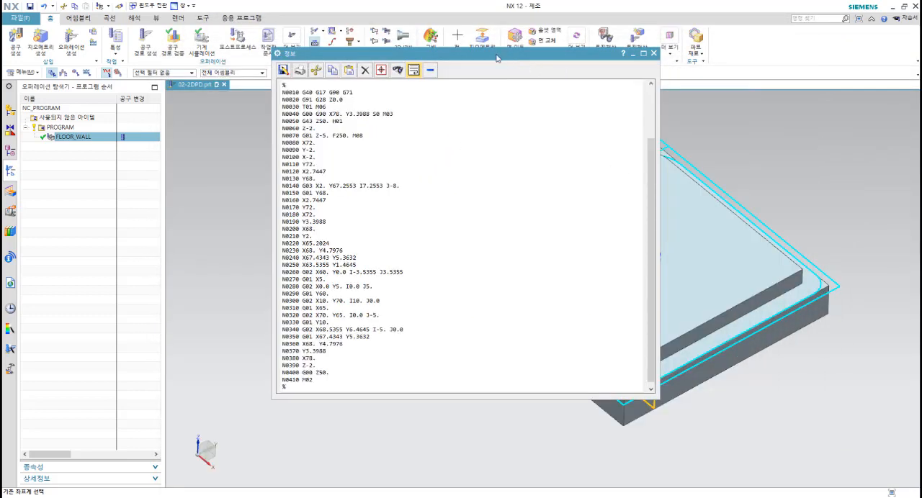
{"action": "left_click", "coordinate": [654, 54]}
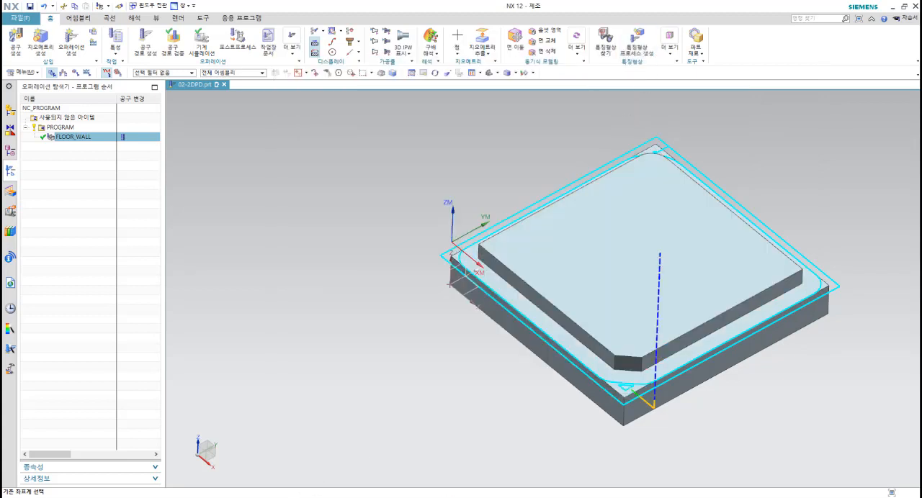
Step: Switch to File Explorer and open the O0201.nc file from the 02-2DPD folder in Notepad
{"action": "left_click", "coordinate": [314, 497]}
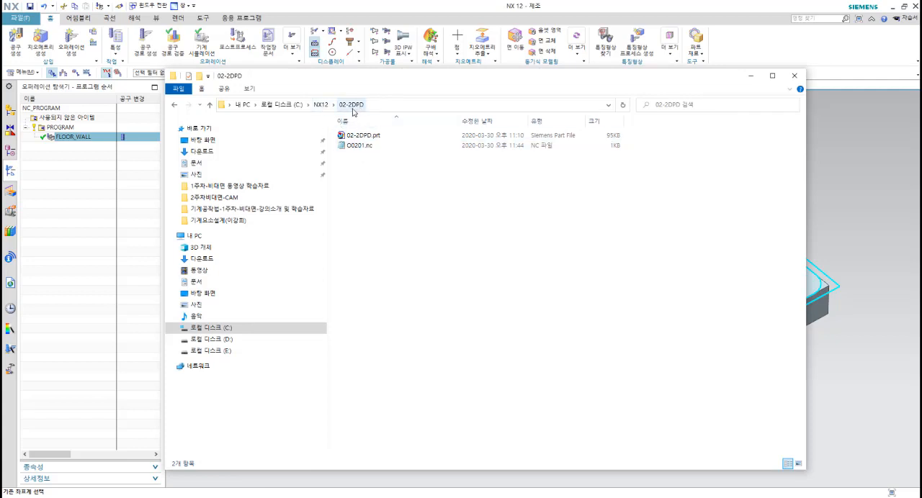
{"action": "left_click", "coordinate": [360, 148]}
{"action": "left_click", "coordinate": [360, 148]}
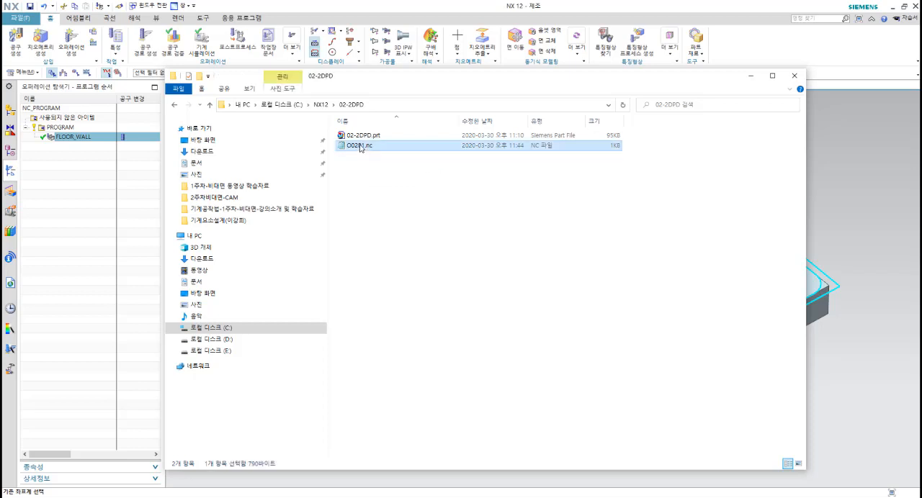
{"action": "right_click", "coordinate": [360, 145]}
{"action": "left_click", "coordinate": [350, 163]}
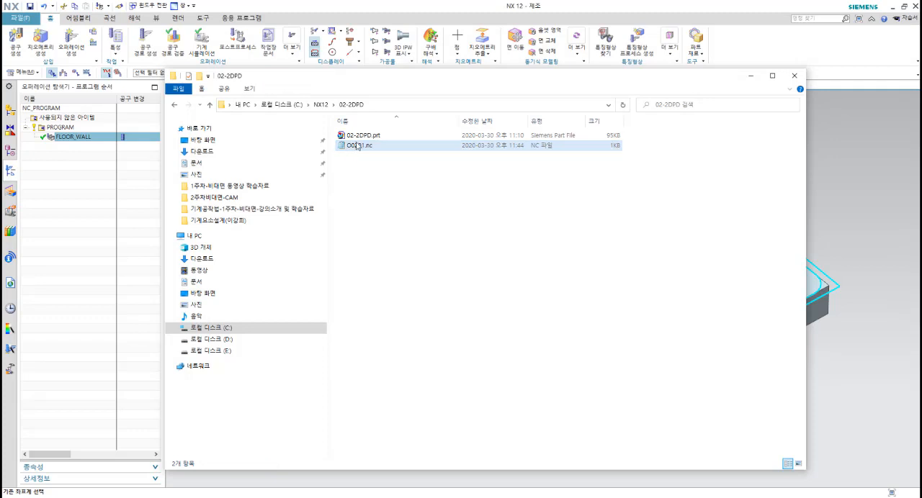
{"action": "left_click", "coordinate": [359, 143]}
{"action": "double_click", "coordinate": [360, 146]}
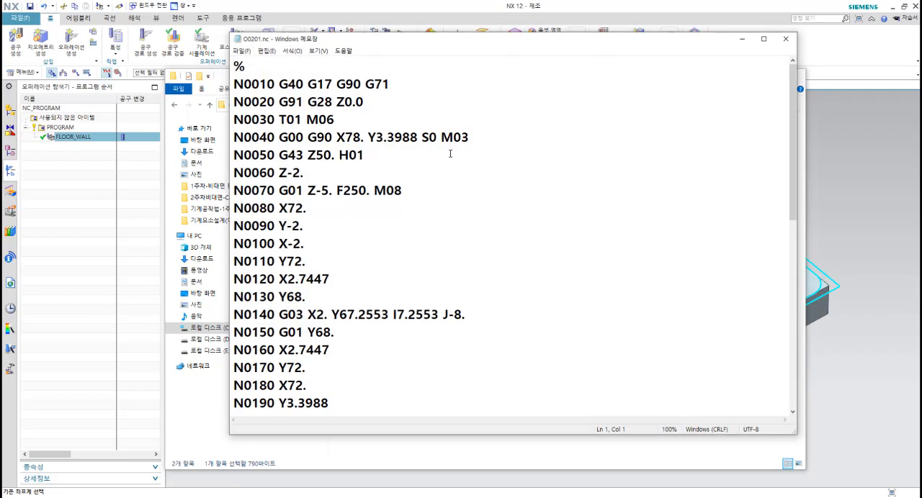
Step: Insert a new line below the % sign and copy "N0010 G40" from the first block into it
{"action": "left_click_drag", "start_coordinate": [488, 44], "coordinate": [494, 46]}
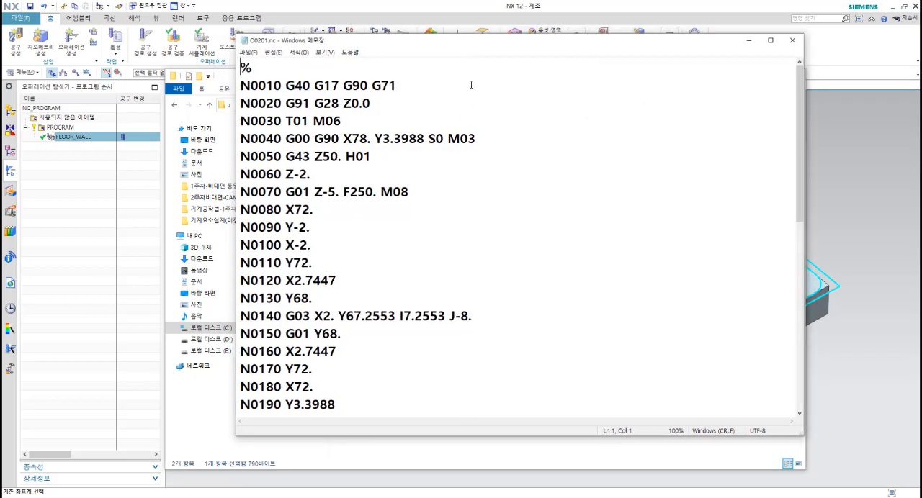
{"action": "left_click", "coordinate": [268, 72]}
{"action": "key", "text": "Return"}
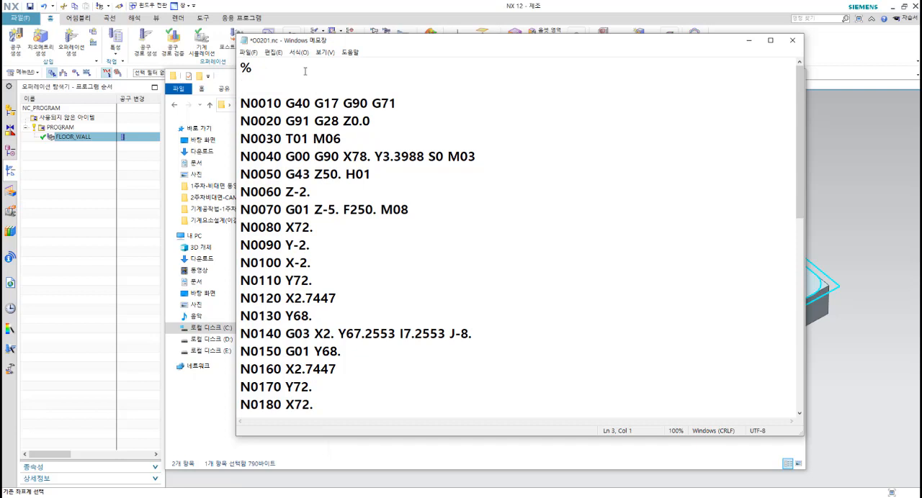
{"action": "key", "text": "shift+Right"}
{"action": "key", "text": "shift+Right"}
{"action": "key", "text": "shift+Right"}
{"action": "key", "text": "shift+Right"}
{"action": "key", "text": "shift+Right"}
{"action": "key", "text": "shift+Right"}
{"action": "key", "text": "shift+Right"}
{"action": "key", "text": "shift+Right"}
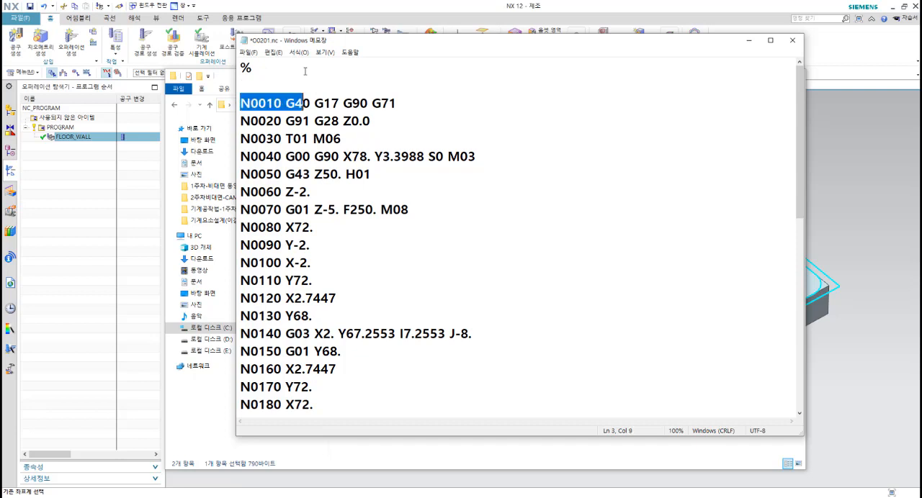
{"action": "key", "text": "shift+Right"}
{"action": "key", "text": "ctrl+c"}
{"action": "key", "text": "Up"}
{"action": "key", "text": "ctrl+v"}
{"action": "key", "text": "Left"}
{"action": "key", "text": "Left"}
{"action": "key", "text": "Left"}
{"action": "key", "text": "Left"}
{"action": "key", "text": "Left"}
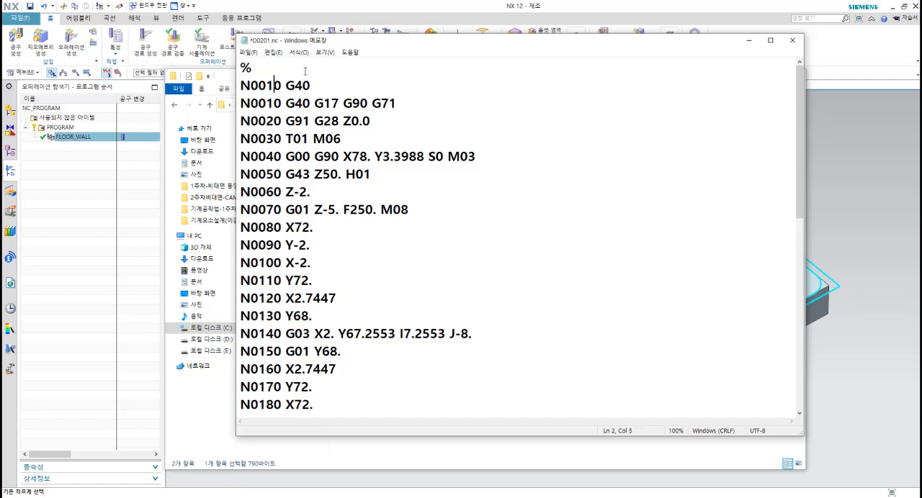
Step: Add the program number O0201 on its own line directly below the % sign, without a semicolon
{"action": "key", "text": "Up"}
{"action": "key", "text": "Return"}
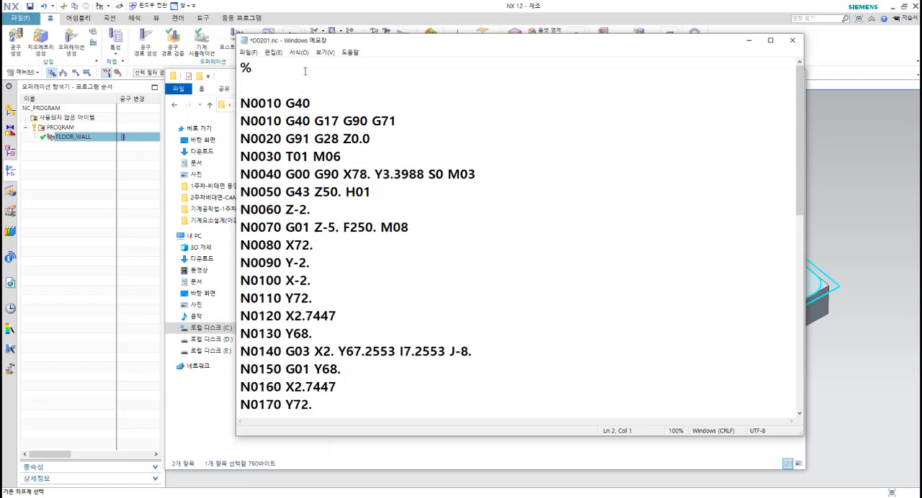
{"action": "type", "text": "O"}
{"action": "key", "text": "BackSpace"}
{"action": "type", "text": "O"}
{"action": "key", "text": "BackSpace"}
{"action": "type", "text": "O"}
{"action": "key", "text": "BackSpace"}
{"action": "type", "text": "o"}
{"action": "key", "text": "BackSpace"}
{"action": "type", "text": "O0201;"}
{"action": "key", "text": "Left"}
{"action": "key", "text": "Delete"}
Step: Renumber the copied block below the program number as N0005
{"action": "key", "text": "Down"}
{"action": "key", "text": "Left"}
{"action": "key", "text": "Left"}
{"action": "key", "text": "Up"}
{"action": "key", "text": "Right"}
{"action": "key", "text": "Left"}
{"action": "type", "text": "05"}
{"action": "key", "text": "Delete"}
{"action": "key", "text": "Delete"}
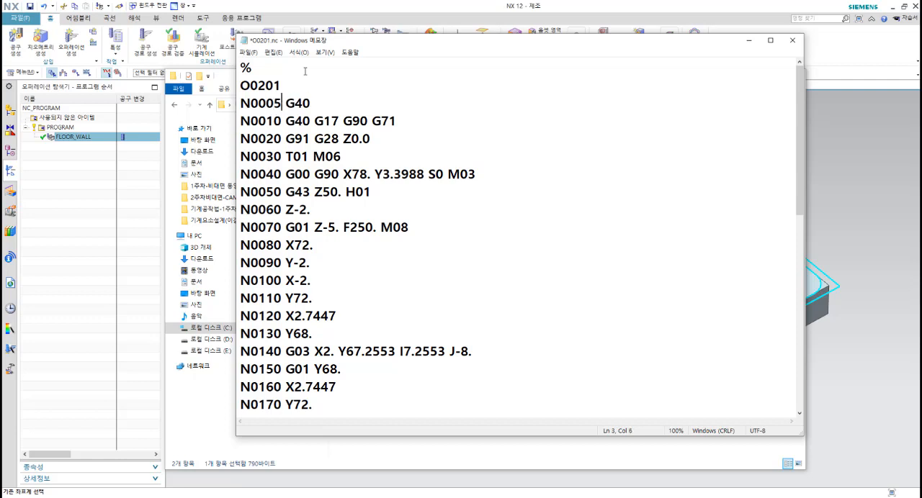
Step: Change the G40 code in block N0005 to G21
{"action": "key", "text": "Left"}
{"action": "key", "text": "Left"}
{"action": "key", "text": "Left"}
{"action": "key", "text": "Left"}
{"action": "key", "text": "Left"}
{"action": "key", "text": "Right"}
{"action": "key", "text": "Right"}
{"action": "key", "text": "Right"}
{"action": "key", "text": "Right"}
{"action": "key", "text": "Right"}
{"action": "key", "text": "Right"}
{"action": "key", "text": "Right"}
{"action": "type", "text": "21"}
{"action": "key", "text": "Delete"}
{"action": "key", "text": "Delete"}
Step: Replace G17 with G49 in block N0010
{"action": "key", "text": "Left"}
{"action": "key", "text": "Left"}
{"action": "key", "text": "Right"}
{"action": "key", "text": "Right"}
{"action": "key", "text": "Right"}
{"action": "key", "text": "Right"}
{"action": "type", "text": "49"}
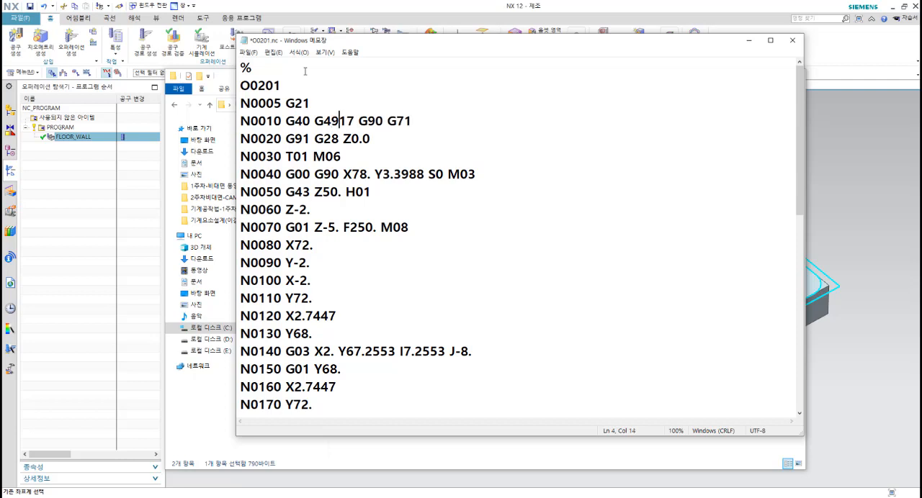
{"action": "key", "text": "Delete"}
{"action": "key", "text": "Delete"}
Step: Change the last two codes of block N0010 to G80 and G17
{"action": "key", "text": "Right"}
{"action": "key", "text": "Right"}
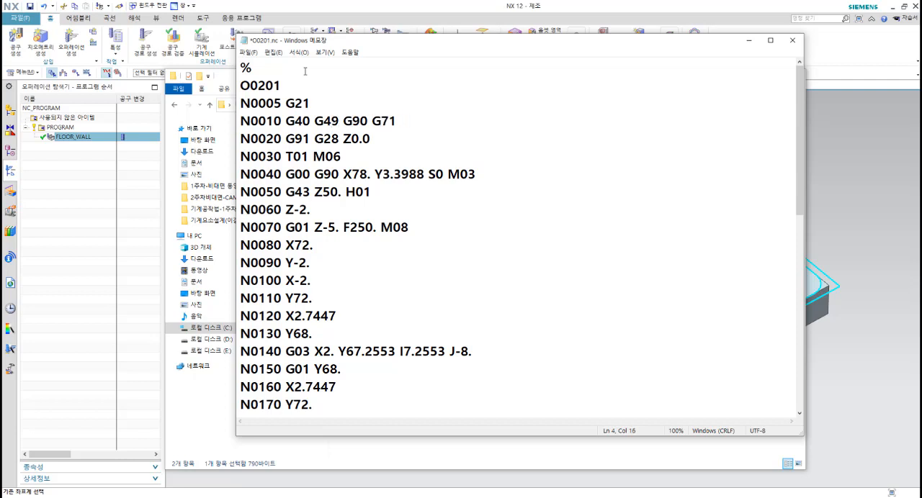
{"action": "type", "text": "8"}
{"action": "key", "text": "Delete"}
{"action": "key", "text": "Right"}
{"action": "key", "text": "Right"}
{"action": "type", "text": "1"}
Step: Check the reference return codes in block N0020 and the tool change codes in block N0030
{"action": "key", "text": "Right"}
{"action": "key", "text": "Delete"}
{"action": "key", "text": "Down"}
{"action": "key", "text": "Left"}
{"action": "key", "text": "Left"}
{"action": "key", "text": "Left"}
{"action": "key", "text": "Left"}
{"action": "key", "text": "Left"}
{"action": "key", "text": "Left"}
{"action": "key", "text": "Left"}
{"action": "key", "text": "Left"}
Step: Insert a new line after block N0030 and copy "N0040 G00 G90" from the following block into it
{"action": "key", "text": "Right"}
{"action": "key", "text": "Right"}
{"action": "key", "text": "Right"}
{"action": "key", "text": "Right"}
{"action": "key", "text": "Down"}
{"action": "key", "text": "Left"}
{"action": "key", "text": "Left"}
{"action": "key", "text": "Left"}
{"action": "key", "text": "Left"}
{"action": "key", "text": "Right"}
{"action": "key", "text": "Right"}
{"action": "key", "text": "Right"}
{"action": "key", "text": "Right"}
{"action": "key", "text": "Return"}
{"action": "key", "text": "Down"}
{"action": "key", "text": "shift+Right"}
{"action": "key", "text": "shift+Right"}
{"action": "key", "text": "shift+Right"}
{"action": "key", "text": "shift+Right"}
{"action": "key", "text": "shift+Right"}
{"action": "key", "text": "shift+Right"}
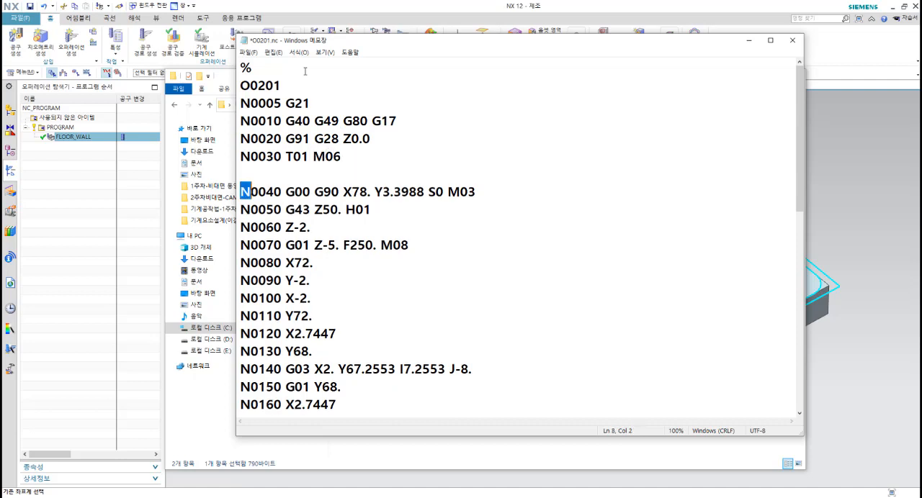
{"action": "key", "text": "shift+Right"}
{"action": "key", "text": "shift+Right"}
{"action": "key", "text": "shift+Right"}
{"action": "key", "text": "shift+Right"}
{"action": "key", "text": "shift+Right"}
{"action": "key", "text": "shift+Right"}
{"action": "key", "text": "shift+Right"}
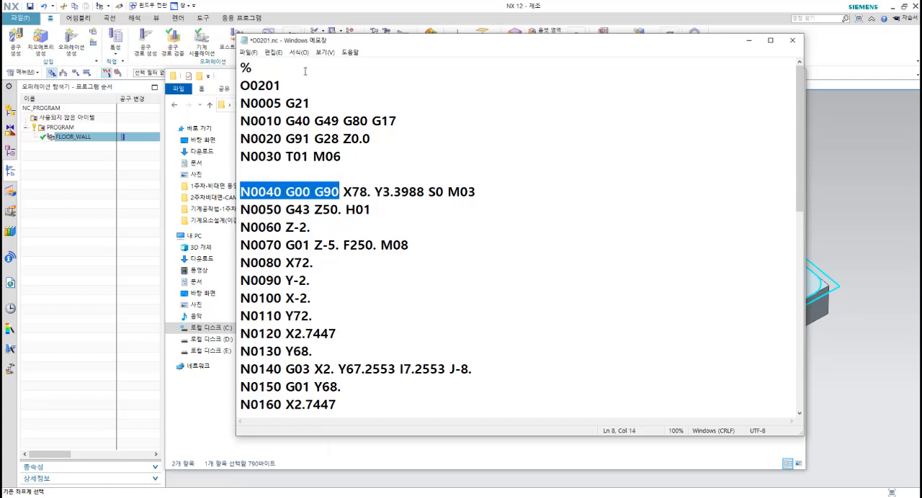
{"action": "key", "text": "ctrl+c"}
{"action": "key", "text": "Up"}
{"action": "key", "text": "ctrl+v"}
Step: Renumber the copied block after N0030 as N0035
{"action": "key", "text": "Left"}
{"action": "key", "text": "Left"}
{"action": "key", "text": "Left"}
{"action": "key", "text": "Left"}
{"action": "key", "text": "Left"}
{"action": "key", "text": "Left"}
{"action": "key", "text": "Left"}
{"action": "key", "text": "Left"}
{"action": "key", "text": "Left"}
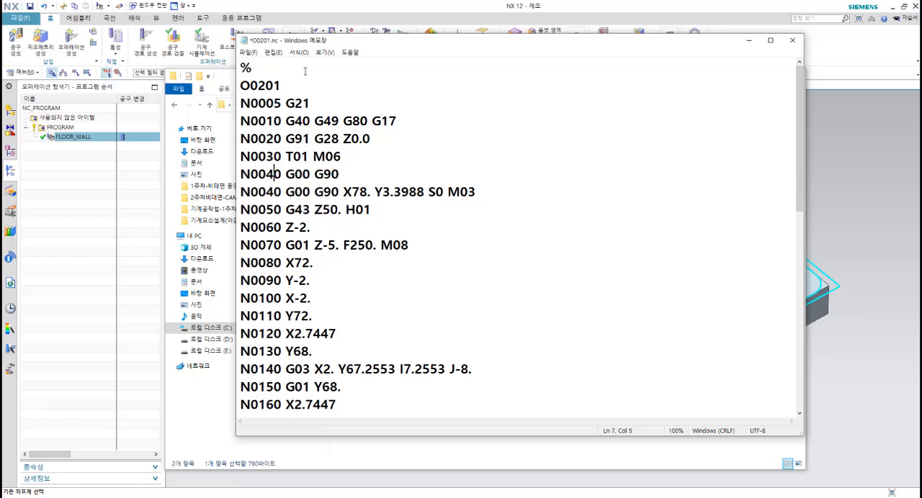
{"action": "key", "text": "Left"}
{"action": "type", "text": "35"}
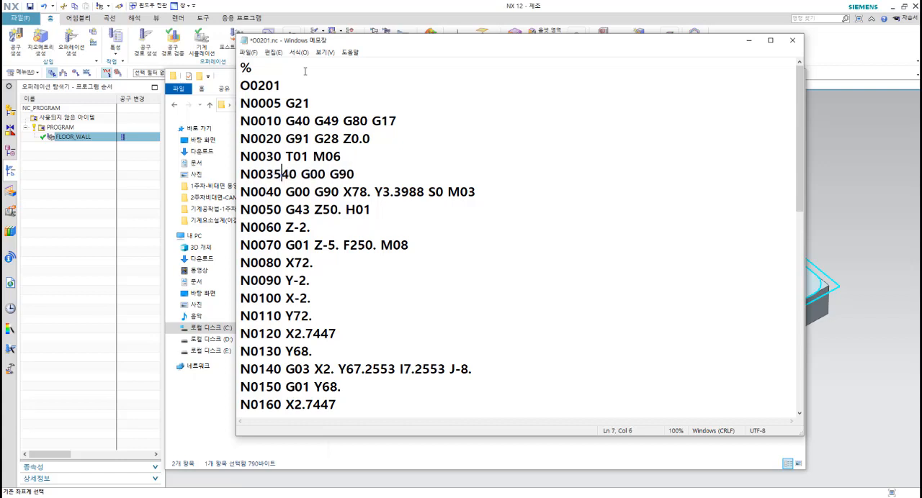
{"action": "key", "text": "Delete"}
{"action": "key", "text": "Delete"}
Step: Change the G00 code in block N0035 to the work offset G54
{"action": "key", "text": "Right"}
{"action": "key", "text": "Right"}
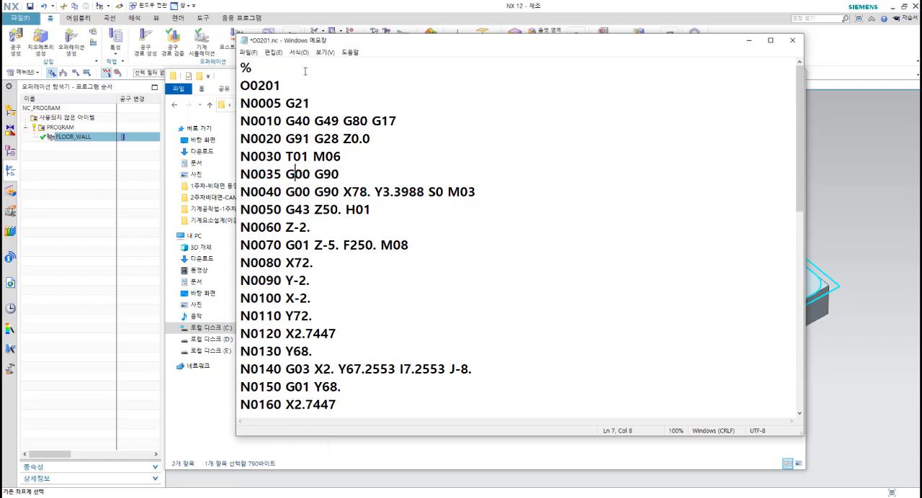
{"action": "key", "text": "Delete"}
{"action": "key", "text": "Delete"}
{"action": "type", "text": "54"}
{"action": "key", "text": "Left"}
{"action": "key", "text": "Right"}
{"action": "key", "text": "Left"}
{"action": "key", "text": "Right"}
{"action": "key", "text": "Right"}
{"action": "key", "text": "Right"}
{"action": "key", "text": "Left"}
{"action": "key", "text": "Left"}
{"action": "key", "text": "Left"}
Step: Delete the redundant G90 code from block N0040
{"action": "key", "text": "Down"}
{"action": "key", "text": "Right"}
{"action": "key", "text": "Right"}
{"action": "key", "text": "Delete"}
{"action": "key", "text": "Delete"}
{"action": "key", "text": "Delete"}
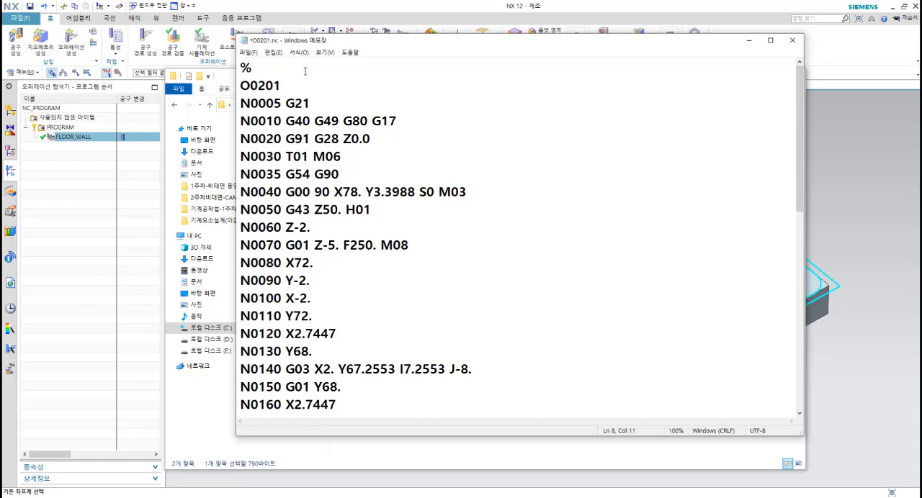
{"action": "key", "text": "Delete"}
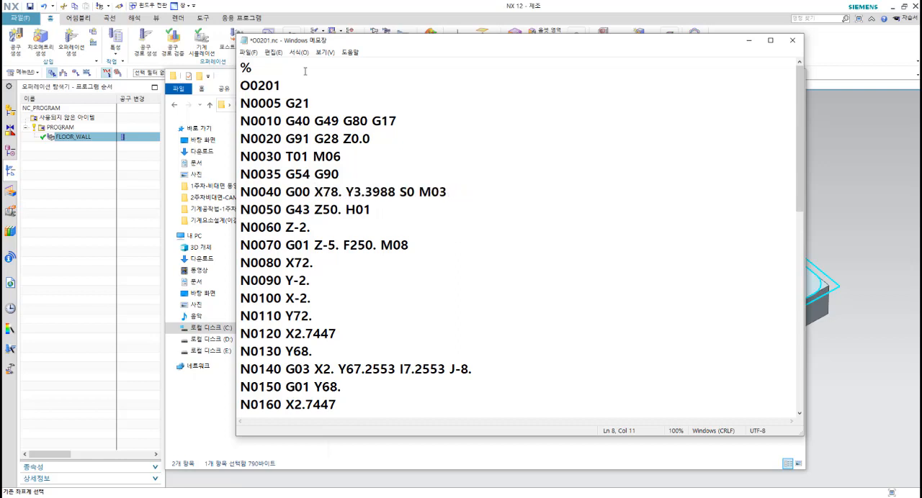
Step: Add the Z150. coordinate after Y3.3988 in block N0040
{"action": "key", "text": "Right"}
{"action": "key", "text": "Right"}
{"action": "key", "text": "Right"}
{"action": "key", "text": "Right"}
{"action": "key", "text": "Right"}
{"action": "key", "text": "Right"}
{"action": "key", "text": "Right"}
{"action": "key", "text": "Right"}
{"action": "key", "text": "Right"}
{"action": "key", "text": "Right"}
{"action": "key", "text": "Right"}
{"action": "key", "text": "Right"}
{"action": "key", "text": "Right"}
{"action": "type", "text": "Z15"}
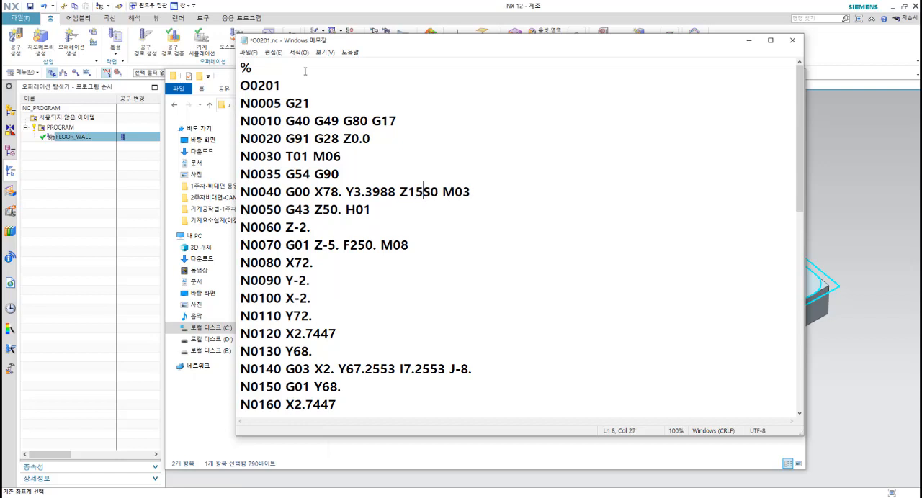
{"action": "type", "text": "0."}
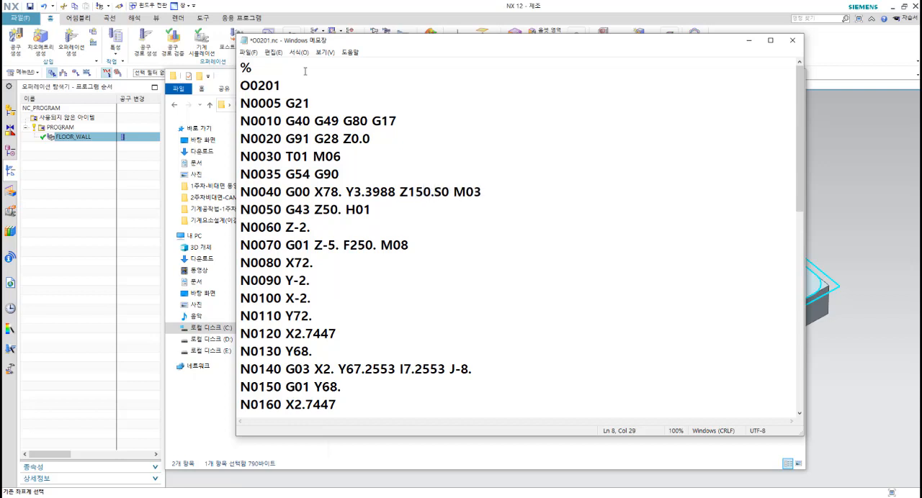
Step: Separate the spindle code from the Z coordinate in block N0040 and set the speed to S2000
{"action": "key", "text": "Right"}
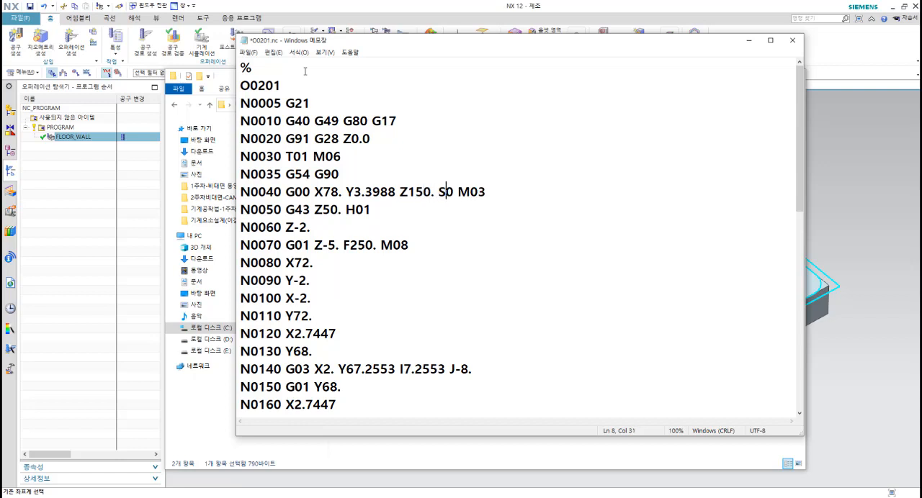
{"action": "type", "text": "200"}
{"action": "key", "text": "Left"}
{"action": "key", "text": "Left"}
{"action": "key", "text": "Left"}
{"action": "key", "text": "Left"}
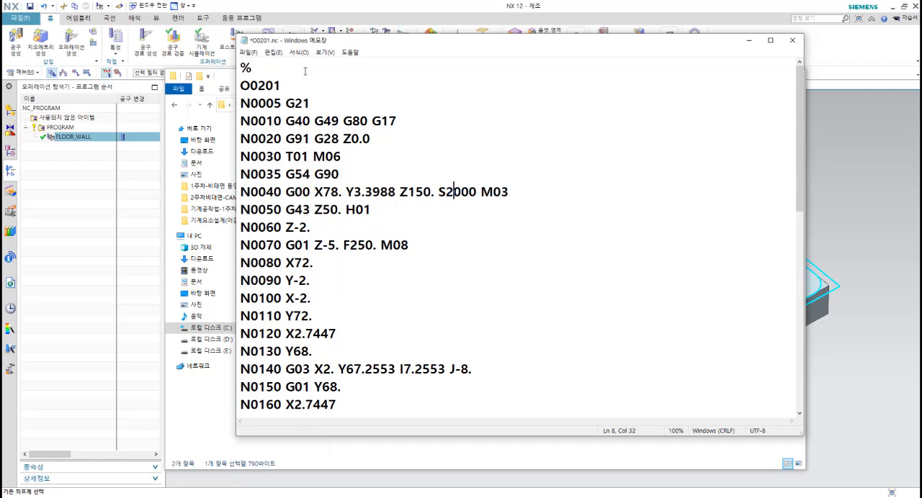
Step: Examine the end of block N0040 and the G43, Z50. and H01 codes in block N0050
{"action": "key", "text": "Right"}
{"action": "key", "text": "Right"}
{"action": "key", "text": "Right"}
{"action": "key", "text": "Right"}
{"action": "key", "text": "Left"}
{"action": "key", "text": "Left"}
{"action": "key", "text": "Left"}
{"action": "key", "text": "Left"}
{"action": "key", "text": "Right"}
{"action": "key", "text": "Right"}
{"action": "key", "text": "Right"}
{"action": "key", "text": "Right"}
{"action": "key", "text": "Right"}
{"action": "key", "text": "Right"}
{"action": "key", "text": "Right"}
{"action": "key", "text": "Down"}
{"action": "key", "text": "Left"}
{"action": "key", "text": "Left"}
{"action": "key", "text": "Left"}
{"action": "key", "text": "Left"}
{"action": "key", "text": "Left"}
{"action": "key", "text": "Left"}
{"action": "key", "text": "Left"}
{"action": "key", "text": "Left"}
{"action": "key", "text": "Left"}
{"action": "key", "text": "Left"}
{"action": "key", "text": "Left"}
{"action": "key", "text": "Left"}
{"action": "key", "text": "Right"}
{"action": "key", "text": "Right"}
{"action": "key", "text": "Right"}
{"action": "key", "text": "Right"}
{"action": "key", "text": "Right"}
{"action": "key", "text": "Right"}
{"action": "key", "text": "Right"}
{"action": "key", "text": "Right"}
{"action": "key", "text": "Right"}
{"action": "key", "text": "shift+Right"}
{"action": "key", "text": "shift+Right"}
{"action": "key", "text": "shift+Right"}
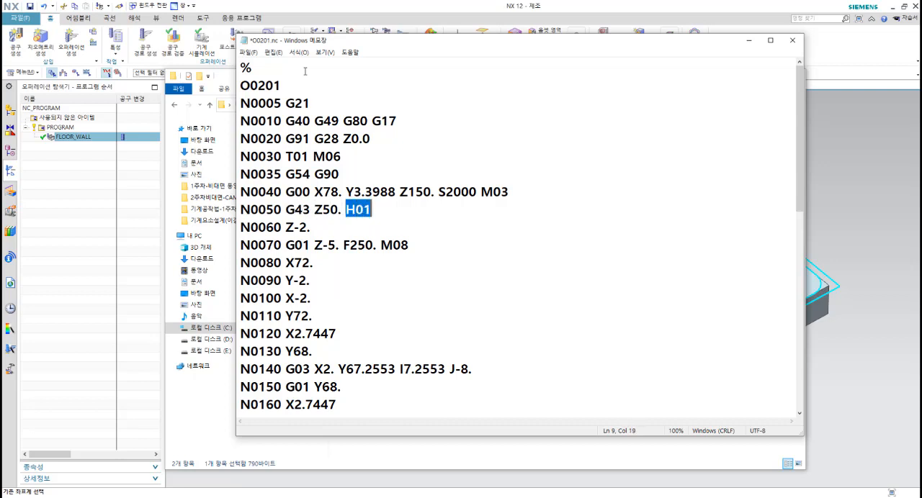
{"action": "key", "text": "Left"}
{"action": "key", "text": "Left"}
{"action": "key", "text": "Left"}
{"action": "key", "text": "Left"}
{"action": "key", "text": "Left"}
{"action": "key", "text": "Left"}
{"action": "key", "text": "shift+Right"}
{"action": "key", "text": "shift+Right"}
{"action": "key", "text": "shift+Right"}
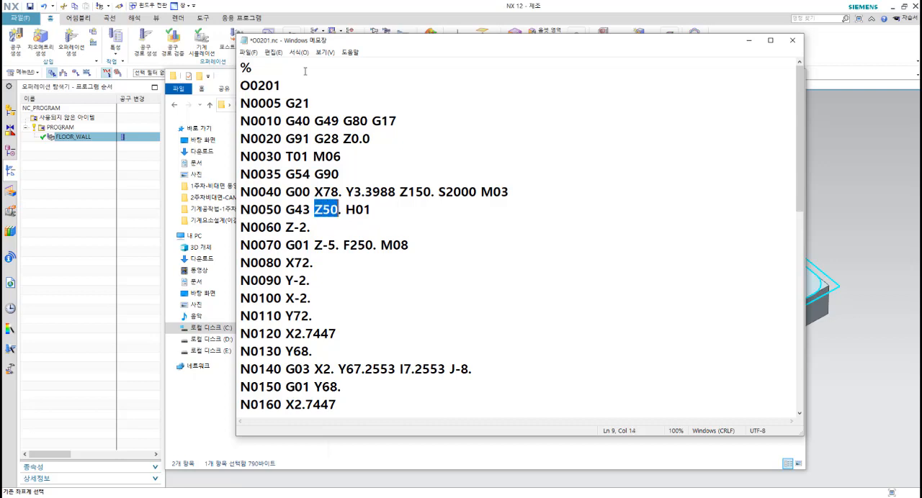
{"action": "key", "text": "shift+Right"}
{"action": "key", "text": "Left"}
{"action": "key", "text": "shift+Right"}
{"action": "key", "text": "shift+Right"}
{"action": "key", "text": "shift+Right"}
{"action": "key", "text": "shift+Right"}
{"action": "key", "text": "Right"}
{"action": "key", "text": "Right"}
{"action": "key", "text": "shift+Right"}
{"action": "key", "text": "shift+Right"}
{"action": "key", "text": "shift+Right"}
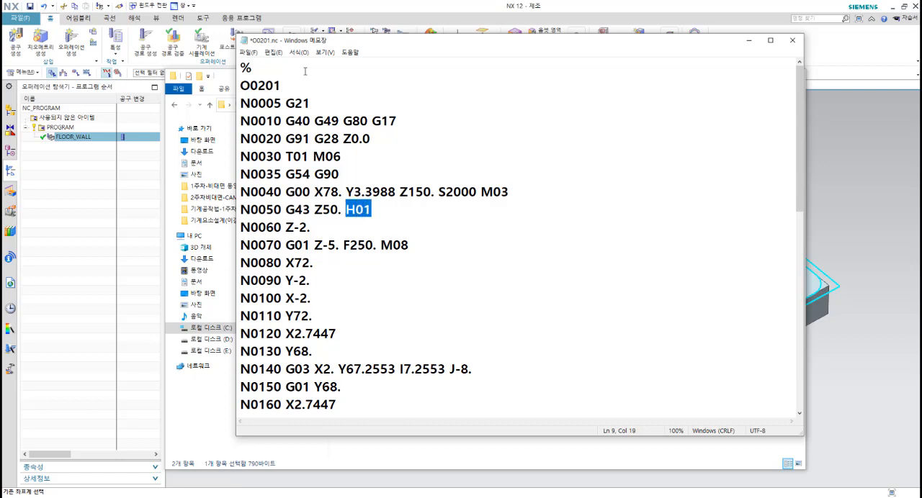
Step: Change the Z coordinate in block N0060 to Z5
{"action": "key", "text": "Down"}
{"action": "key", "text": "Left"}
{"action": "key", "text": "Left"}
{"action": "key", "text": "Left"}
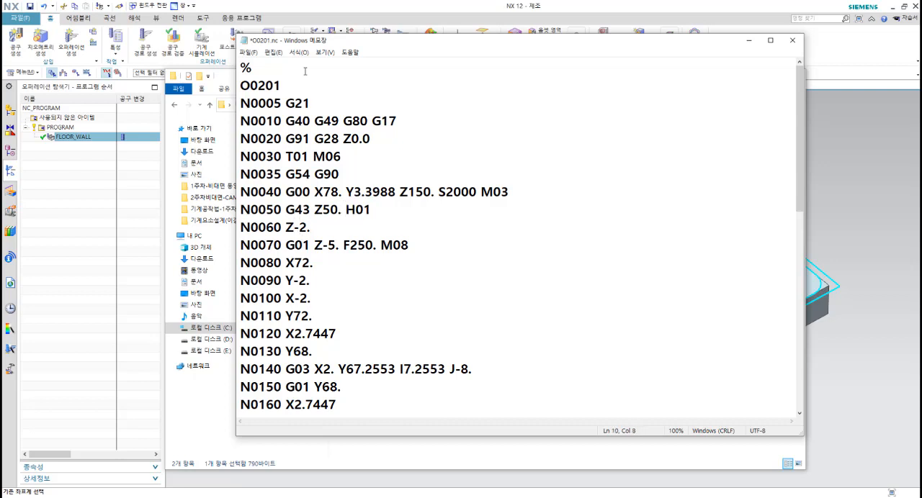
{"action": "key", "text": "Up"}
{"action": "key", "text": "Up"}
{"action": "key", "text": "Down"}
{"action": "key", "text": "Down"}
{"action": "key", "text": "Delete"}
{"action": "key", "text": "Delete"}
{"action": "type", "text": "5"}
Step: Set the feed rate in block N0070 to F200
{"action": "key", "text": "Down"}
{"action": "key", "text": "Right"}
{"action": "key", "text": "Right"}
{"action": "key", "text": "Right"}
{"action": "key", "text": "Right"}
{"action": "key", "text": "Right"}
{"action": "key", "text": "Right"}
{"action": "key", "text": "Right"}
{"action": "key", "text": "Right"}
{"action": "key", "text": "Right"}
{"action": "type", "text": "0"}
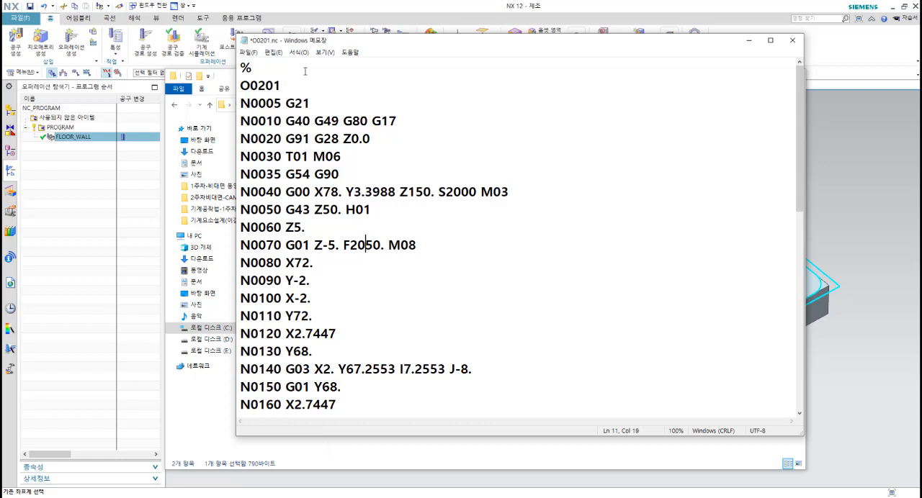
{"action": "key", "text": "Delete"}
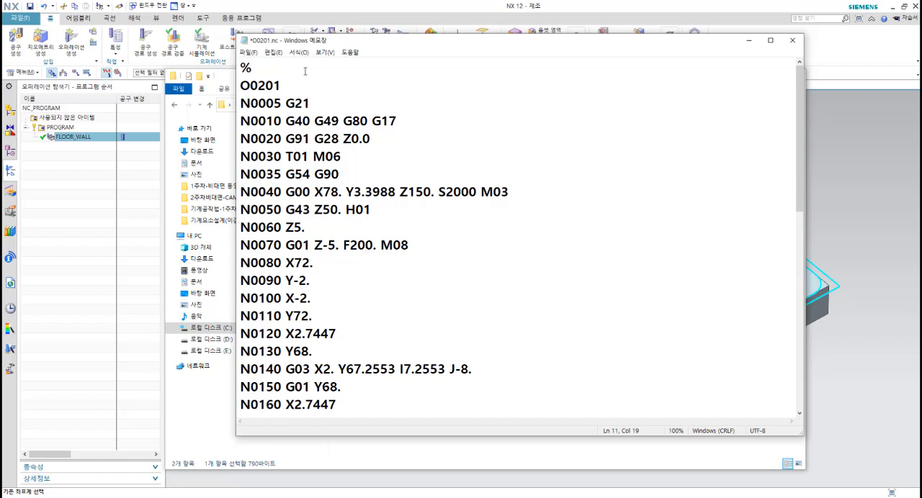
Step: Examine the feed rate and M08 coolant code in block N0070
{"action": "key", "text": "Left"}
{"action": "key", "text": "Right"}
{"action": "key", "text": "Right"}
{"action": "key", "text": "Right"}
{"action": "key", "text": "Right"}
{"action": "key", "text": "Left"}
{"action": "key", "text": "Left"}
{"action": "key", "text": "Left"}
{"action": "key", "text": "Left"}
{"action": "key", "text": "Left"}
{"action": "key", "text": "Left"}
{"action": "key", "text": "Left"}
{"action": "key", "text": "Left"}
{"action": "key", "text": "Right"}
{"action": "key", "text": "Right"}
{"action": "key", "text": "Right"}
{"action": "key", "text": "Right"}
{"action": "key", "text": "Right"}
{"action": "key", "text": "Right"}
{"action": "key", "text": "Right"}
{"action": "key", "text": "Left"}
{"action": "key", "text": "Right"}
{"action": "key", "text": "Right"}
{"action": "key", "text": "Right"}
{"action": "key", "text": "Right"}
Step: Set the retract height in block N0400 to Z150. and add the M09 code after it
{"action": "key", "text": "Down"}
{"action": "key", "text": "Down"}
{"action": "key", "text": "Down"}
{"action": "key", "text": "Down"}
{"action": "key", "text": "Down"}
{"action": "key", "text": "Down"}
{"action": "key", "text": "Down"}
{"action": "key", "text": "Down"}
{"action": "key", "text": "Down"}
{"action": "key", "text": "Down"}
{"action": "key", "text": "Down"}
{"action": "key", "text": "Down"}
{"action": "key", "text": "Down"}
{"action": "key", "text": "Down"}
{"action": "key", "text": "Down"}
{"action": "key", "text": "Down"}
{"action": "key", "text": "Down"}
{"action": "key", "text": "Down"}
{"action": "key", "text": "Down"}
{"action": "key", "text": "Down"}
{"action": "key", "text": "Down"}
{"action": "key", "text": "Down"}
{"action": "key", "text": "Down"}
{"action": "key", "text": "Down"}
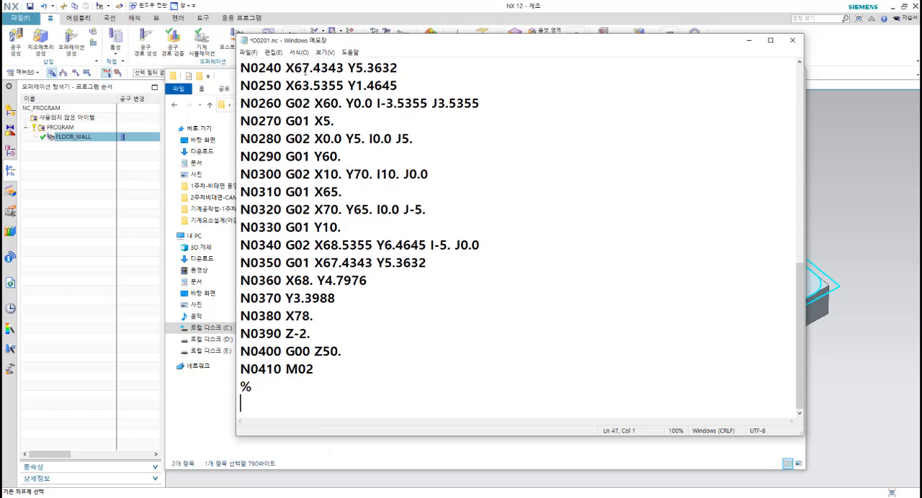
{"action": "key", "text": "Up"}
{"action": "key", "text": "Up"}
{"action": "key", "text": "Up"}
{"action": "key", "text": "Right"}
{"action": "key", "text": "Right"}
{"action": "key", "text": "Right"}
{"action": "key", "text": "Right"}
{"action": "key", "text": "Right"}
{"action": "key", "text": "Right"}
{"action": "key", "text": "Right"}
{"action": "key", "text": "Right"}
{"action": "key", "text": "Right"}
{"action": "type", "text": "1"}
{"action": "key", "text": "Right"}
{"action": "key", "text": "Right"}
{"action": "key", "text": "Right"}
{"action": "type", "text": "M09"}
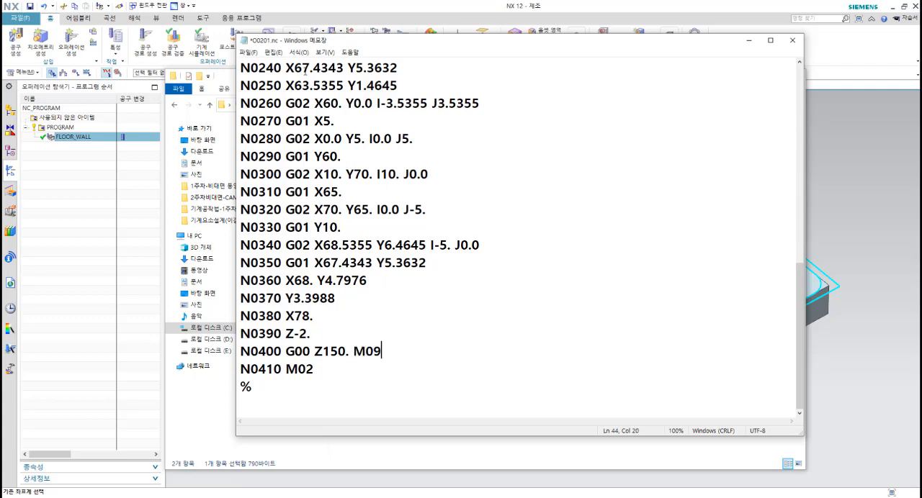
Step: Insert a new line after block N0400 and fill it with a copy of block N0410 M02
{"action": "key", "text": "Return"}
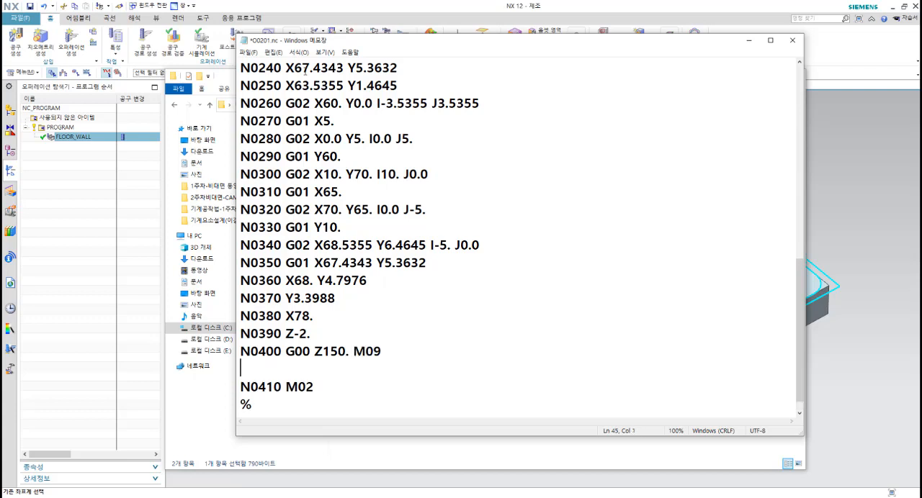
{"action": "key", "text": "Down"}
{"action": "key", "text": "shift+End"}
{"action": "key", "text": "ctrl+c"}
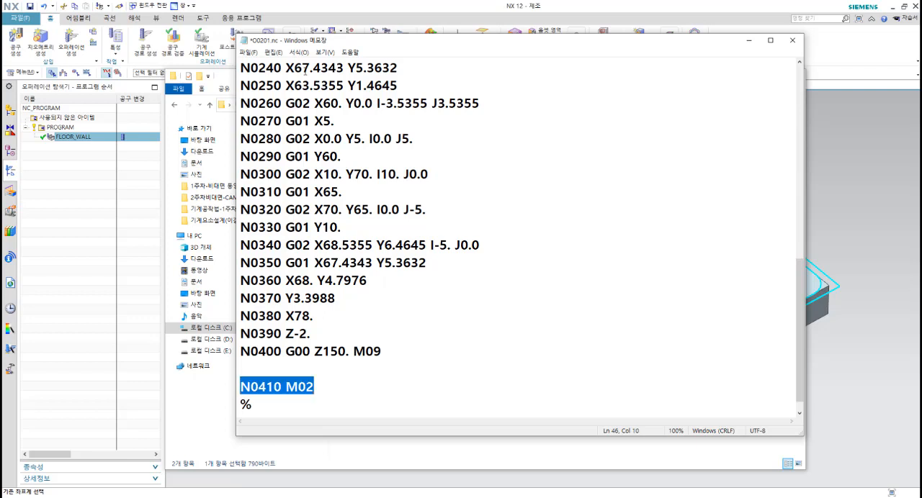
{"action": "key", "text": "Up"}
{"action": "key", "text": "ctrl+v"}
Step: Renumber the copied block after N0400 as N0405
{"action": "key", "text": "Left"}
{"action": "key", "text": "Left"}
{"action": "key", "text": "Left"}
{"action": "key", "text": "Left"}
{"action": "key", "text": "Left"}
{"action": "key", "text": "Left"}
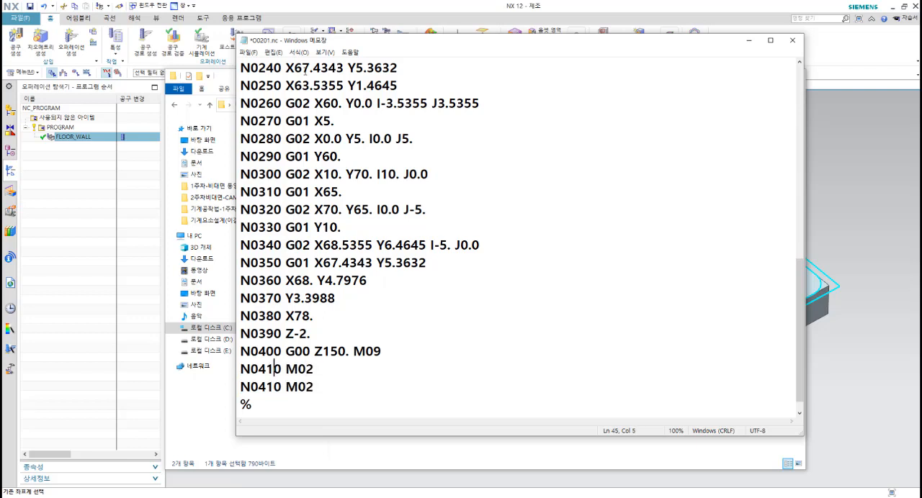
{"action": "type", "text": "0"}
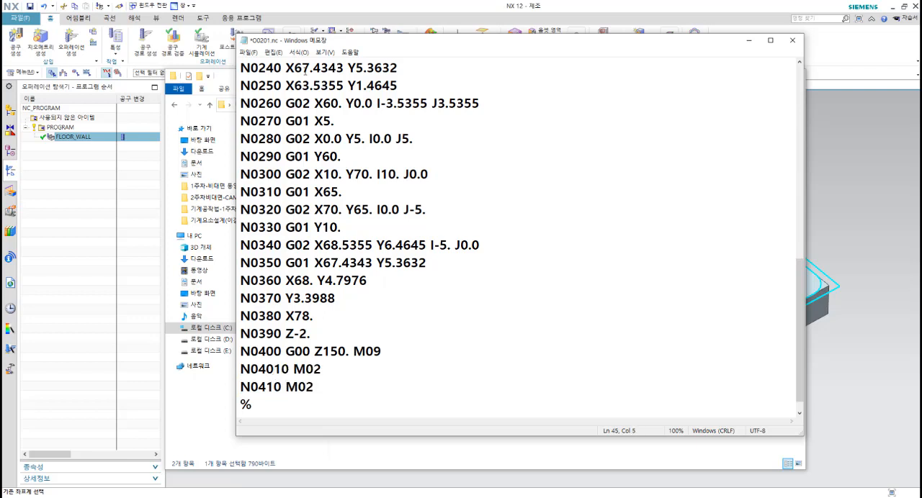
{"action": "key", "text": "Delete"}
{"action": "type", "text": "5"}
{"action": "key", "text": "Delete"}
Step: Change the code in block N0405 to M05
{"action": "key", "text": "Right"}
{"action": "key", "text": "Right"}
{"action": "key", "text": "Right"}
{"action": "key", "text": "Left"}
{"action": "key", "text": "Left"}
{"action": "key", "text": "Left"}
{"action": "key", "text": "Right"}
{"action": "key", "text": "Right"}
{"action": "key", "text": "Right"}
{"action": "key", "text": "Delete"}
{"action": "type", "text": "5"}
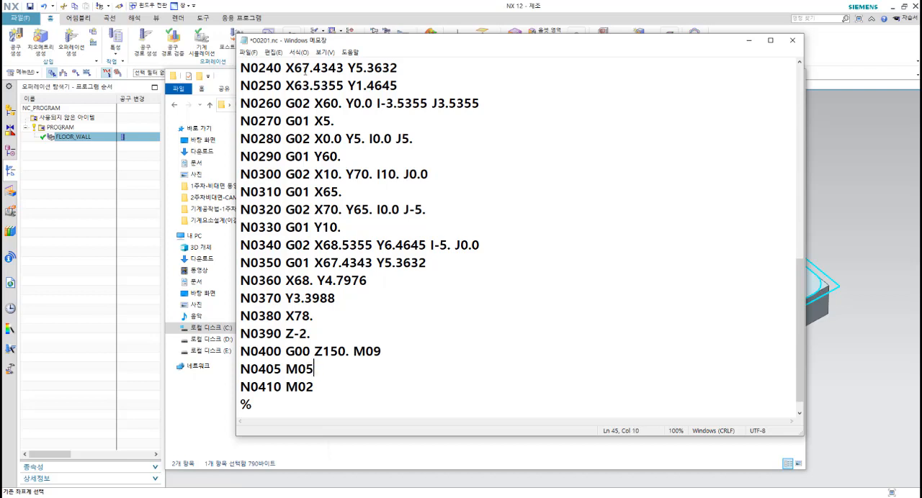
Step: Examine the M05 code in block N0405, the M02 code in block N0410, and the closing % sign
{"action": "key", "text": "Down"}
{"action": "key", "text": "Up"}
{"action": "key", "text": "Left"}
{"action": "key", "text": "Left"}
{"action": "key", "text": "Left"}
{"action": "key", "text": "shift+Right"}
{"action": "key", "text": "shift+Right"}
{"action": "key", "text": "shift+Right"}
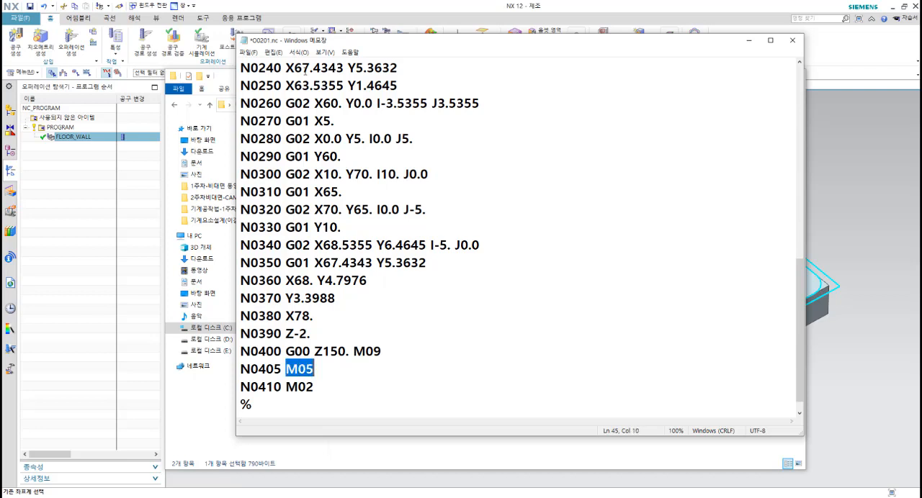
{"action": "key", "text": "Down"}
{"action": "key", "text": "Up"}
{"action": "key", "text": "Left"}
{"action": "key", "text": "Left"}
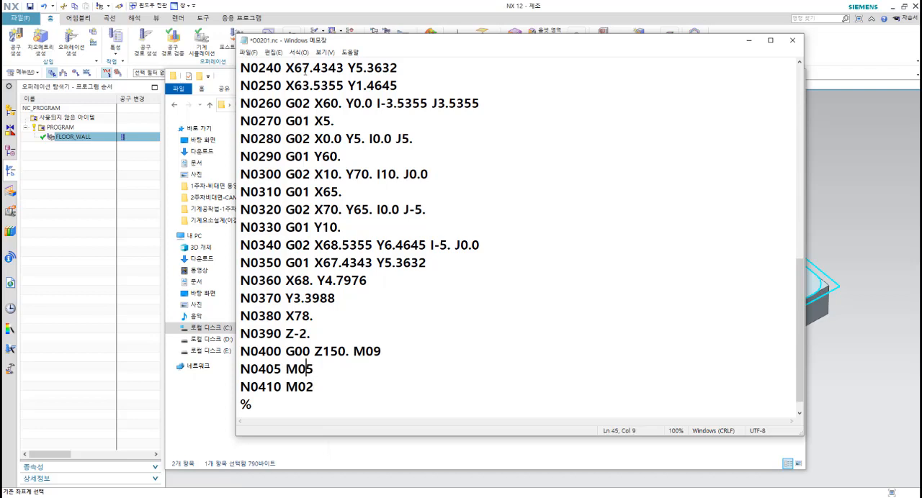
{"action": "key", "text": "shift+Right"}
{"action": "key", "text": "shift+Right"}
{"action": "key", "text": "Down"}
{"action": "key", "text": "Left"}
{"action": "key", "text": "Left"}
{"action": "key", "text": "Left"}
{"action": "key", "text": "Left"}
{"action": "key", "text": "Right"}
{"action": "key", "text": "Right"}
{"action": "key", "text": "Right"}
{"action": "key", "text": "Down"}
{"action": "key", "text": "Left"}
{"action": "key", "text": "shift+Right"}
{"action": "key", "text": "Left"}
{"action": "key", "text": "End"}
Step: Save the edited O0201.nc file and highlight its code down to the closing % sign
{"action": "left_click", "coordinate": [248, 53]}
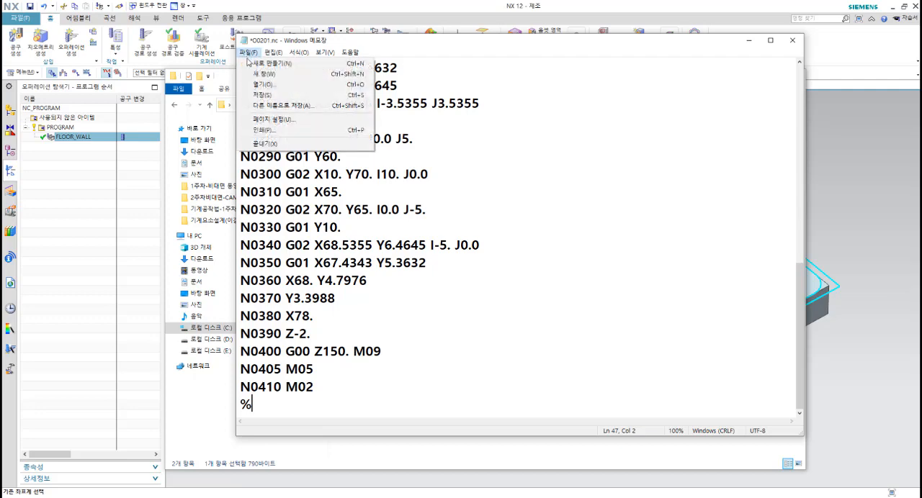
{"action": "left_click", "coordinate": [262, 98]}
{"action": "scroll", "coordinate": [341, 176], "scroll_direction": "up", "scroll_amount": 9}
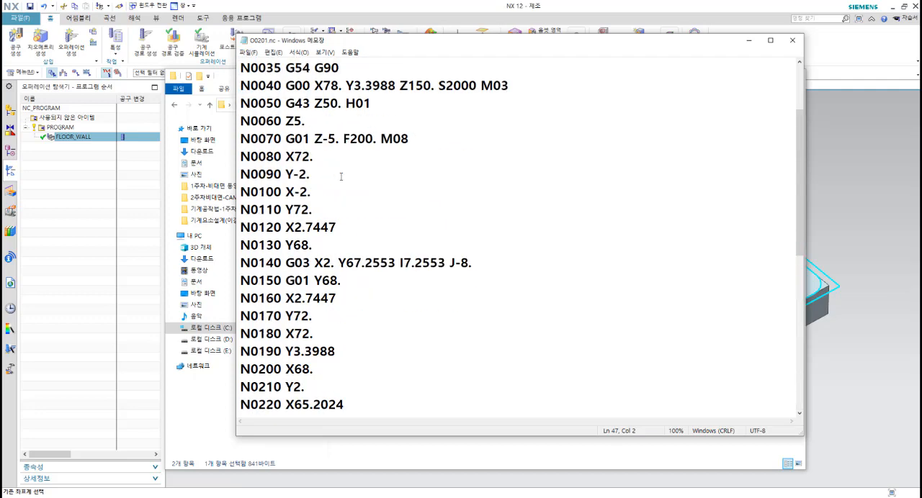
{"action": "left_click_drag", "start_coordinate": [241, 68], "coordinate": [313, 408]}
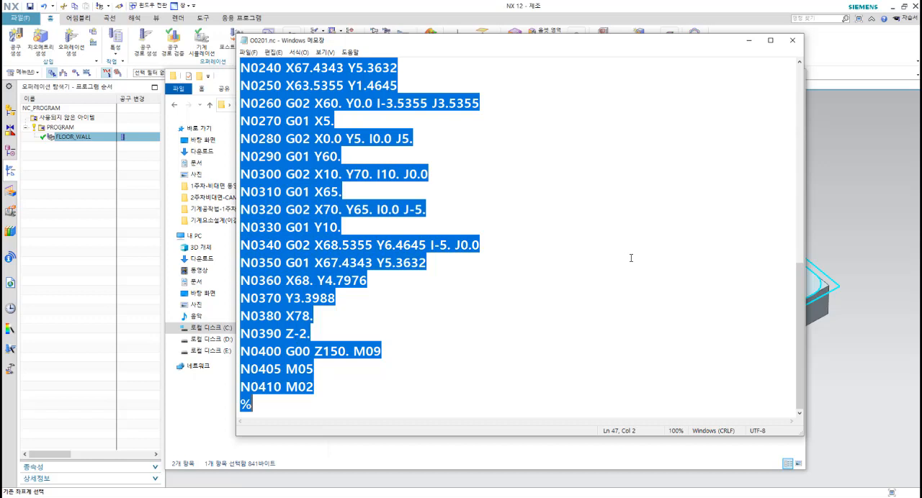
Step: Switch back to NX and clear the selection of the FLOOR_WALL operation
{"action": "left_click", "coordinate": [842, 226]}
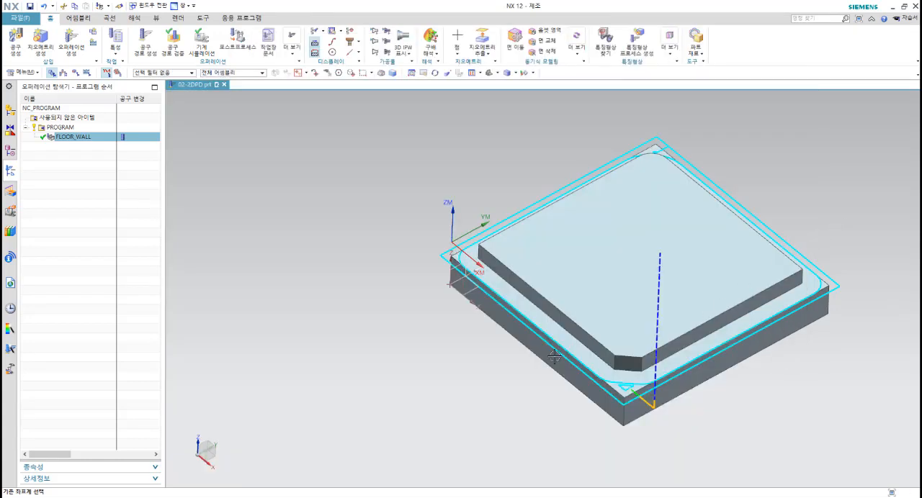
{"action": "key", "text": "Escape"}
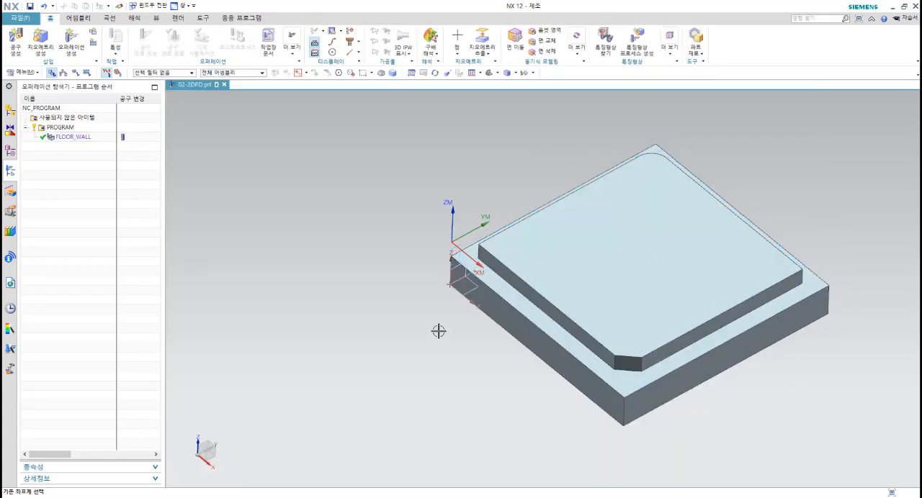
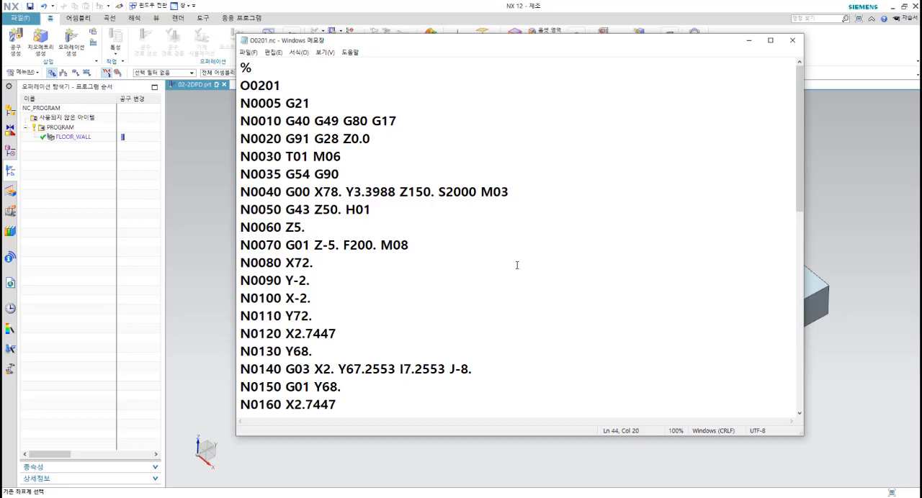
Step: Copy the entire O0201.nc code and bring up 2주차비대면-CAM질문지-참고답안.hwp in the Hangul word processor, maximized
{"action": "left_click_drag", "start_coordinate": [240, 68], "coordinate": [451, 496]}
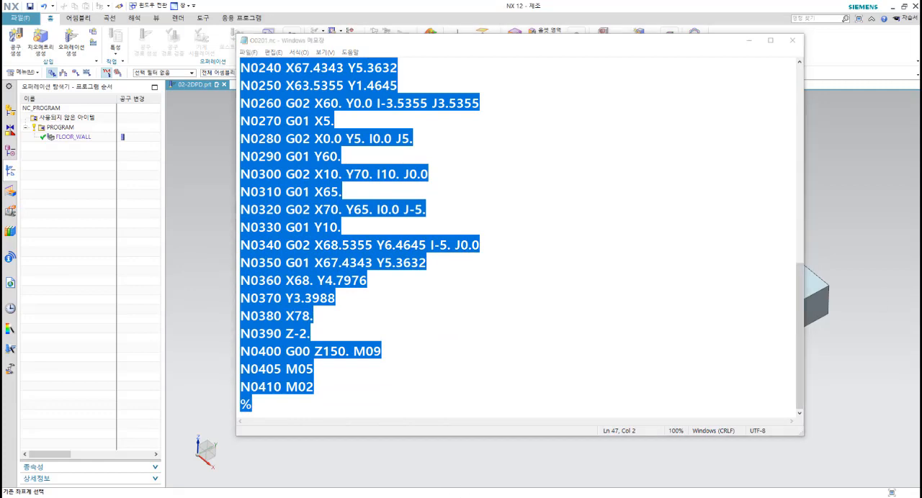
{"action": "left_click_drag", "start_coordinate": [921, 130], "coordinate": [577, 53]}
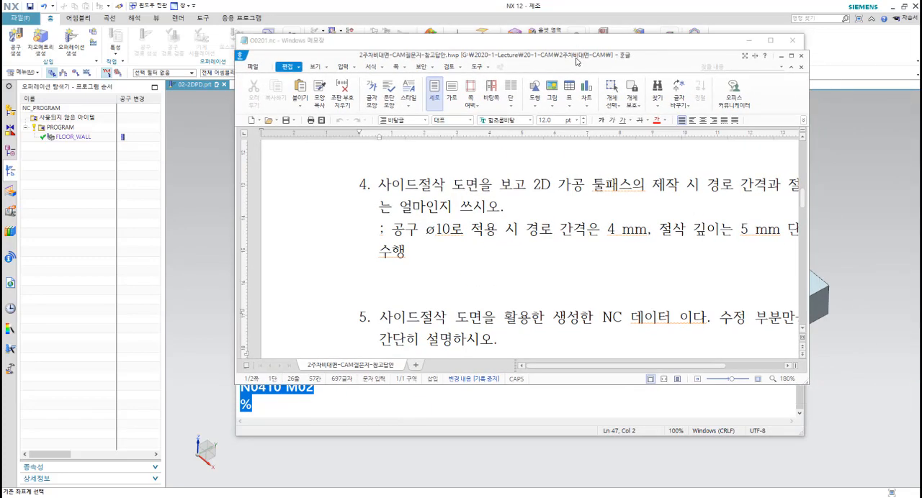
{"action": "double_click", "coordinate": [576, 62]}
Step: Insert a page break before question 5 so it starts on a new page
{"action": "scroll", "coordinate": [463, 190], "scroll_direction": "up", "scroll_amount": 10}
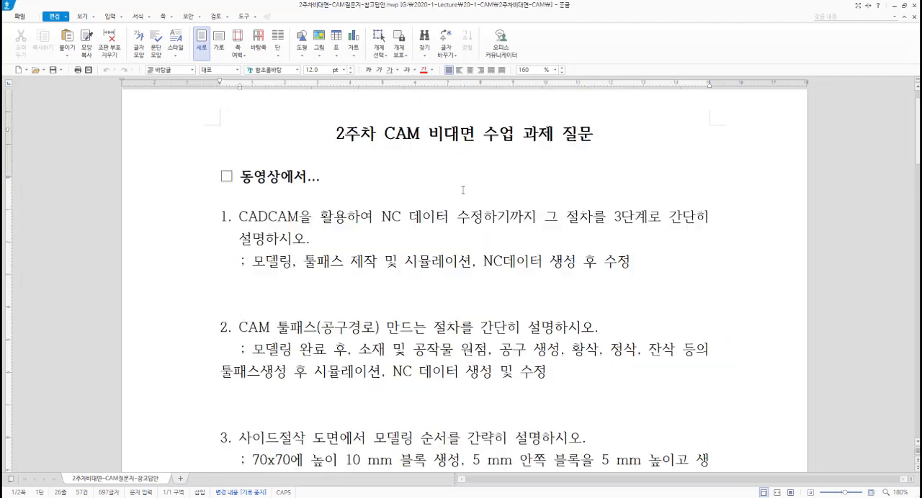
{"action": "scroll", "coordinate": [463, 190], "scroll_direction": "down", "scroll_amount": 10}
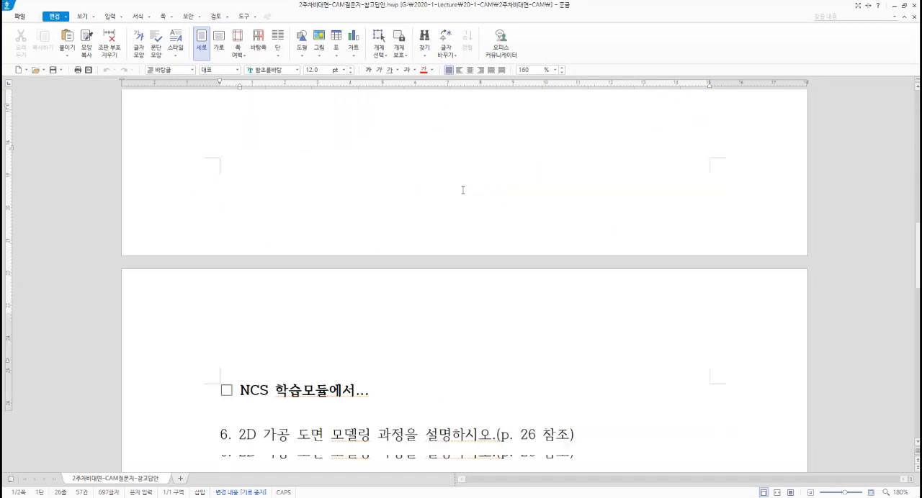
{"action": "scroll", "coordinate": [463, 190], "scroll_direction": "down", "scroll_amount": 2}
{"action": "scroll", "coordinate": [445, 183], "scroll_direction": "up", "scroll_amount": 7}
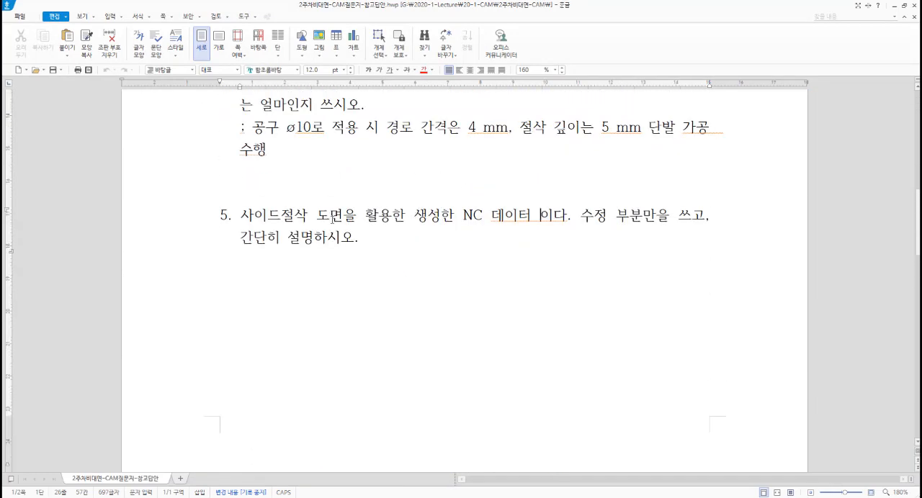
{"action": "key", "text": "Home"}
{"action": "key", "text": "ctrl+Return"}
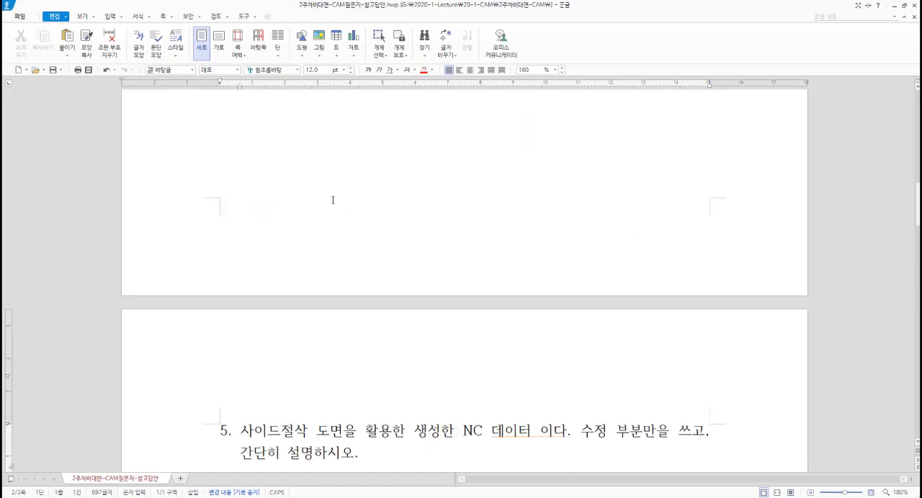
Step: Paste the copied O0201 NC code on a new line below the text of question 5
{"action": "scroll", "coordinate": [374, 201], "scroll_direction": "down", "scroll_amount": 2}
{"action": "left_click", "coordinate": [378, 252]}
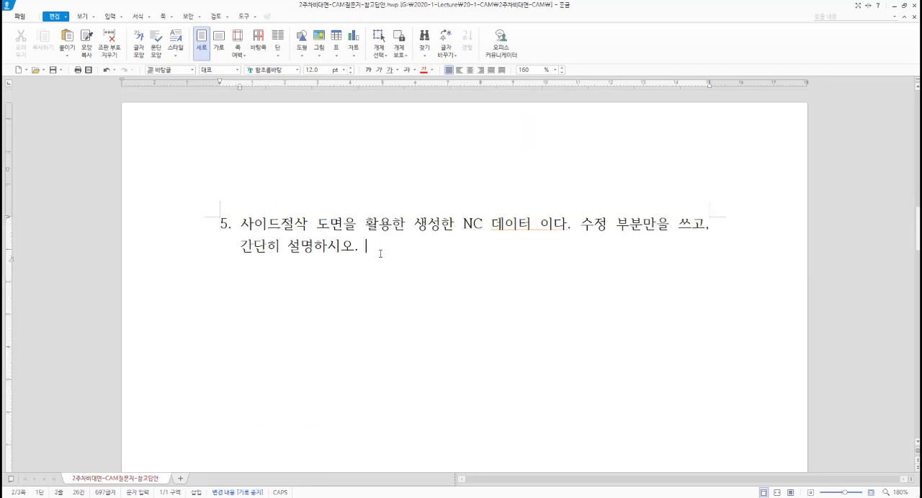
{"action": "key", "text": "Return"}
{"action": "key", "text": "ctrl+v"}
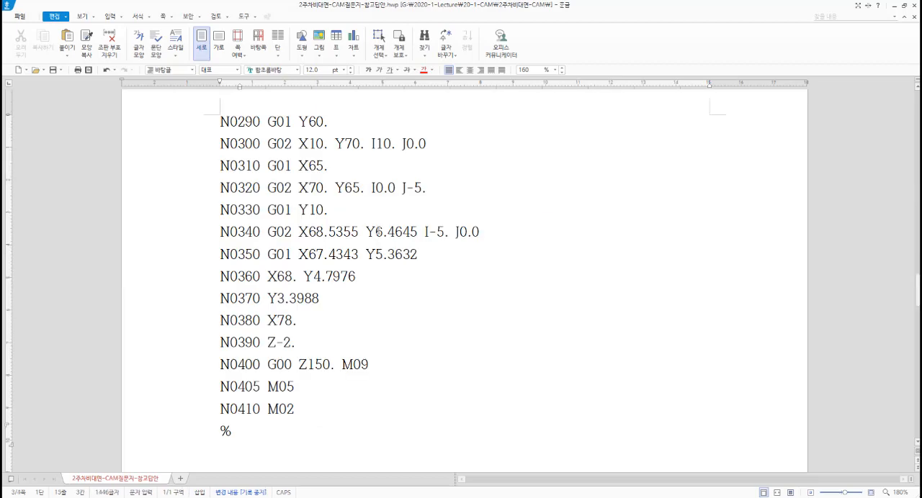
{"action": "scroll", "coordinate": [367, 234], "scroll_direction": "up", "scroll_amount": 20}
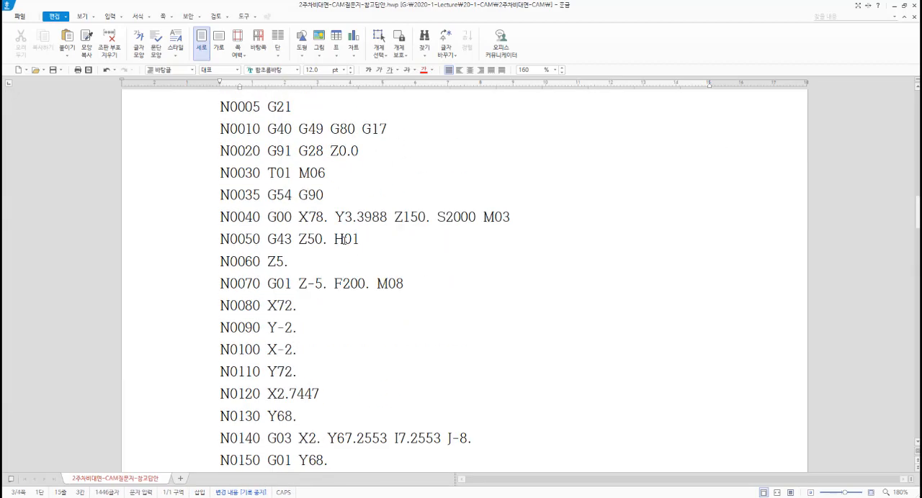
{"action": "scroll", "coordinate": [345, 239], "scroll_direction": "up", "scroll_amount": 3}
{"action": "left_click", "coordinate": [222, 217]}
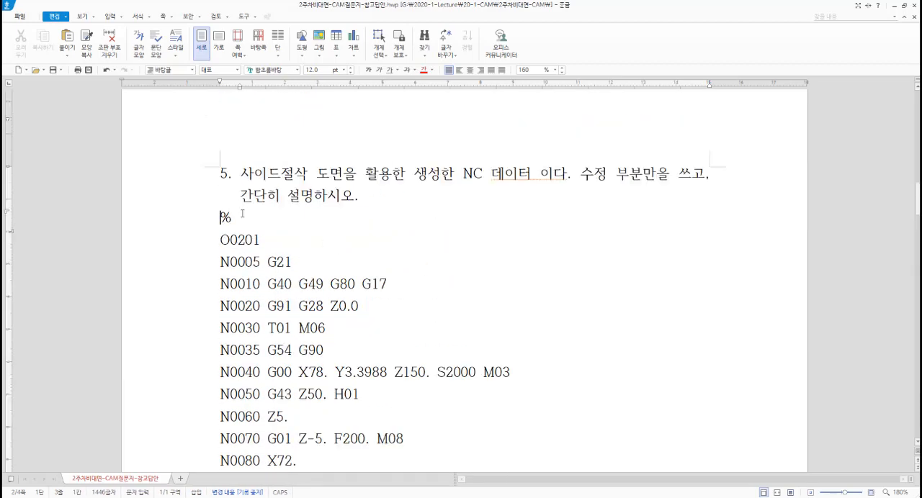
Step: Indent the whole pasted NC code block, from opening % to closing %, to line up with question 5's text
{"action": "scroll", "coordinate": [252, 230], "scroll_direction": "down", "scroll_amount": 10}
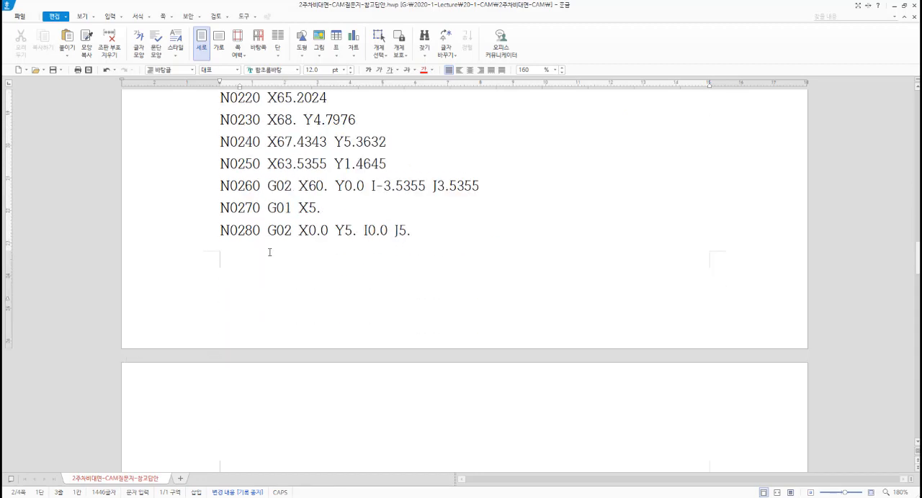
{"action": "scroll", "coordinate": [270, 252], "scroll_direction": "down", "scroll_amount": 5}
{"action": "scroll", "coordinate": [279, 338], "scroll_direction": "up", "scroll_amount": 8}
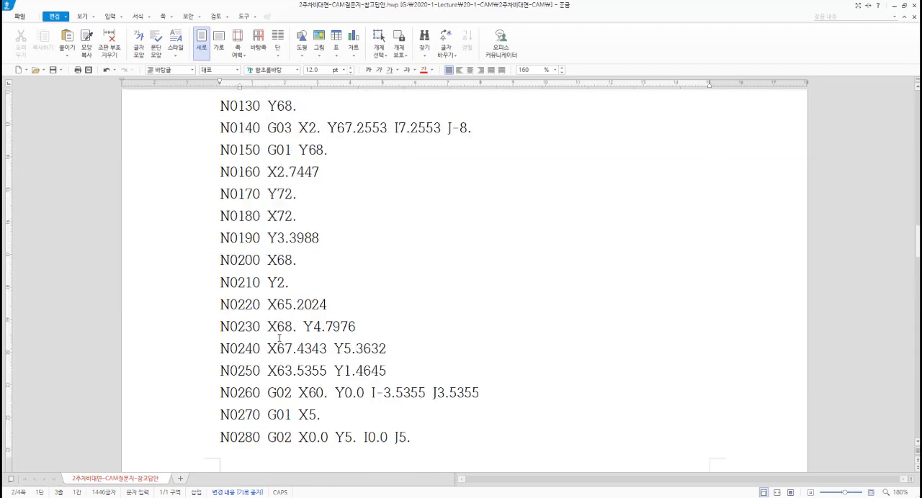
{"action": "scroll", "coordinate": [279, 338], "scroll_direction": "up", "scroll_amount": 8}
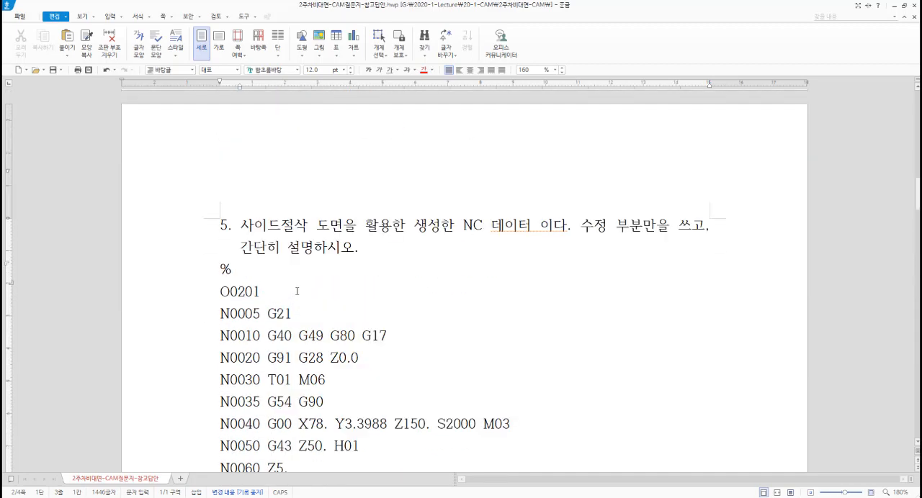
{"action": "left_click_drag", "start_coordinate": [220, 271], "coordinate": [314, 382]}
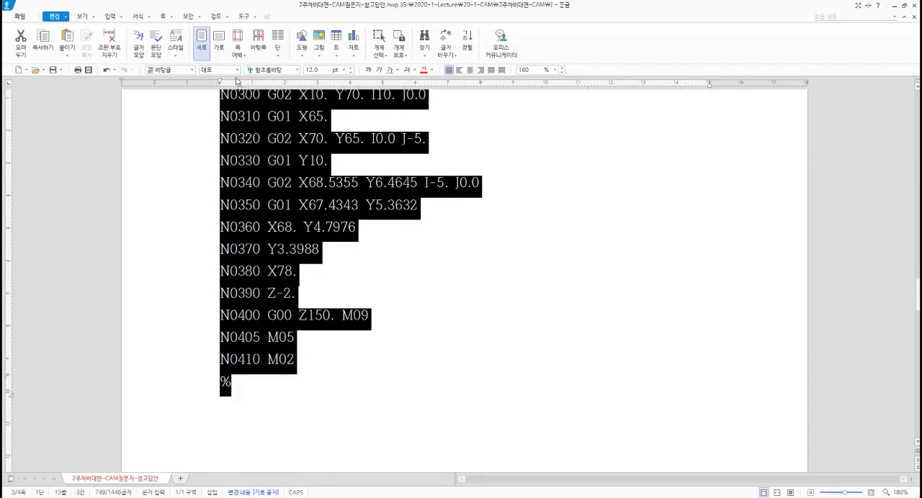
{"action": "left_click_drag", "start_coordinate": [221, 83], "coordinate": [257, 96]}
{"action": "scroll", "coordinate": [321, 153], "scroll_direction": "up", "scroll_amount": 8}
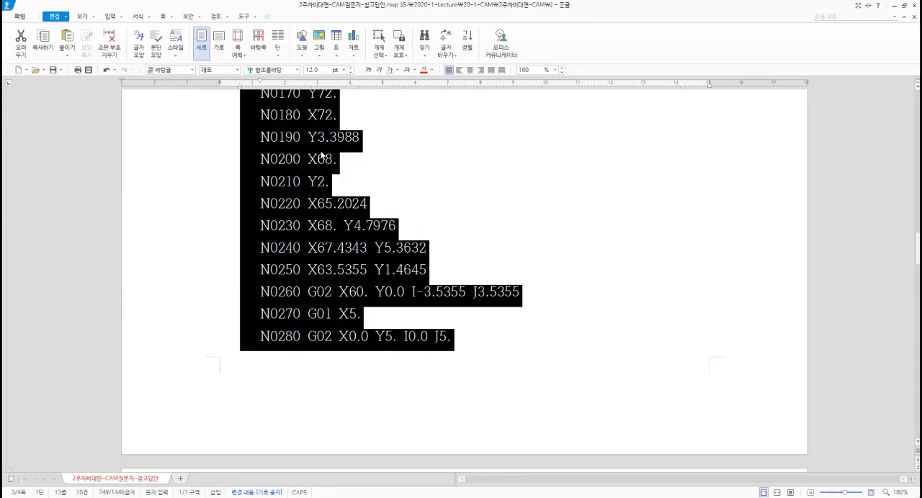
{"action": "scroll", "coordinate": [320, 154], "scroll_direction": "up", "scroll_amount": 8}
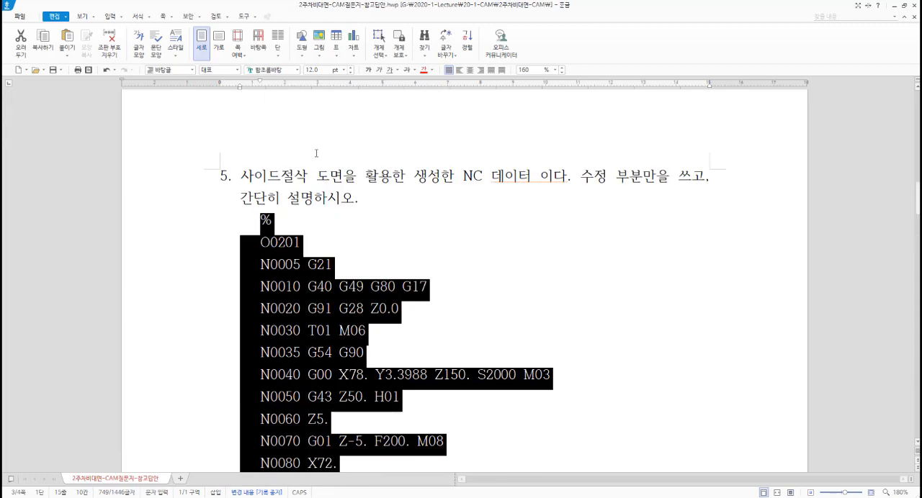
{"action": "left_click_drag", "start_coordinate": [257, 85], "coordinate": [243, 91]}
{"action": "scroll", "coordinate": [285, 108], "scroll_direction": "up", "scroll_amount": 15}
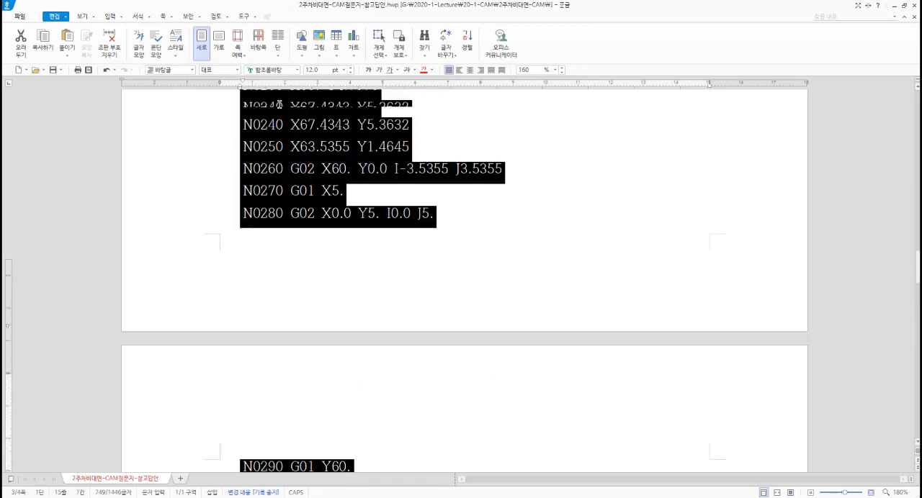
{"action": "scroll", "coordinate": [298, 122], "scroll_direction": "up", "scroll_amount": 1}
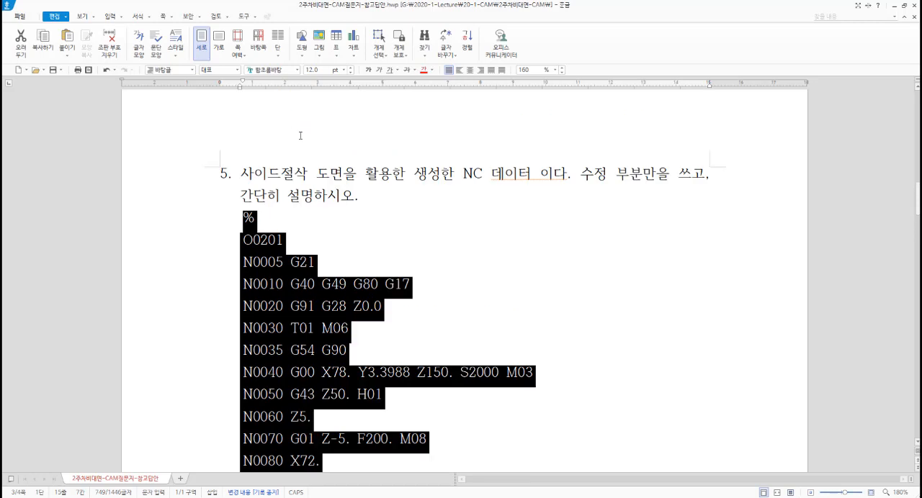
{"action": "left_click", "coordinate": [310, 223]}
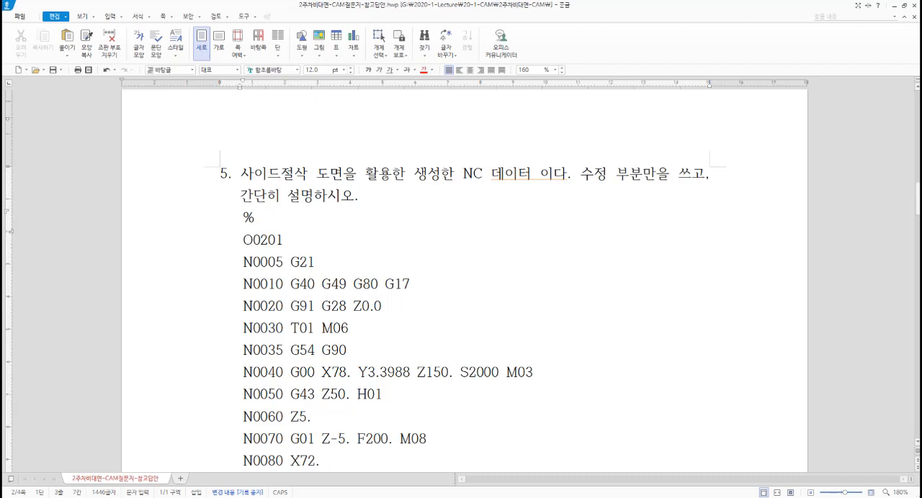
Step: Change the word 활용한 to 활용하여 in the sentence of question 5
{"action": "left_click", "coordinate": [402, 171]}
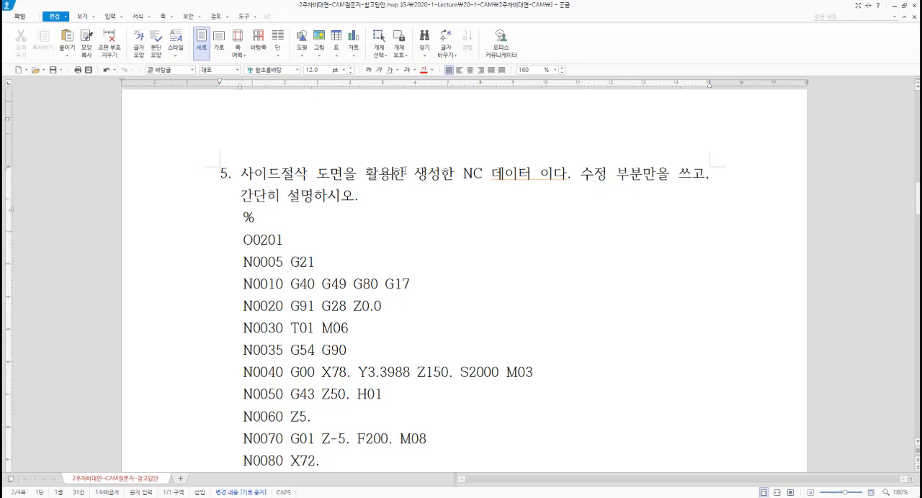
{"action": "type", "text": "하여"}
{"action": "key", "text": "Delete"}
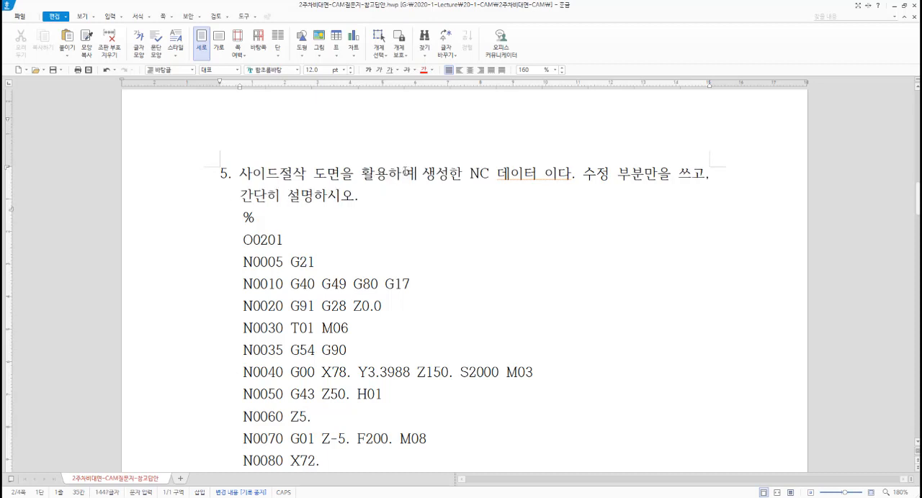
{"action": "key", "text": "Right"}
{"action": "key", "text": "Right"}
{"action": "key", "text": "Right"}
{"action": "key", "text": "Right"}
{"action": "key", "text": "Right"}
{"action": "key", "text": "Right"}
{"action": "key", "text": "Right"}
{"action": "key", "text": "Right"}
{"action": "key", "text": "Right"}
{"action": "key", "text": "Right"}
{"action": "key", "text": "Right"}
{"action": "key", "text": "Right"}
Step: Make the program number O0201 and the block N0005 G21 bold
{"action": "left_click", "coordinate": [246, 224]}
{"action": "left_click_drag", "start_coordinate": [244, 240], "coordinate": [329, 260]}
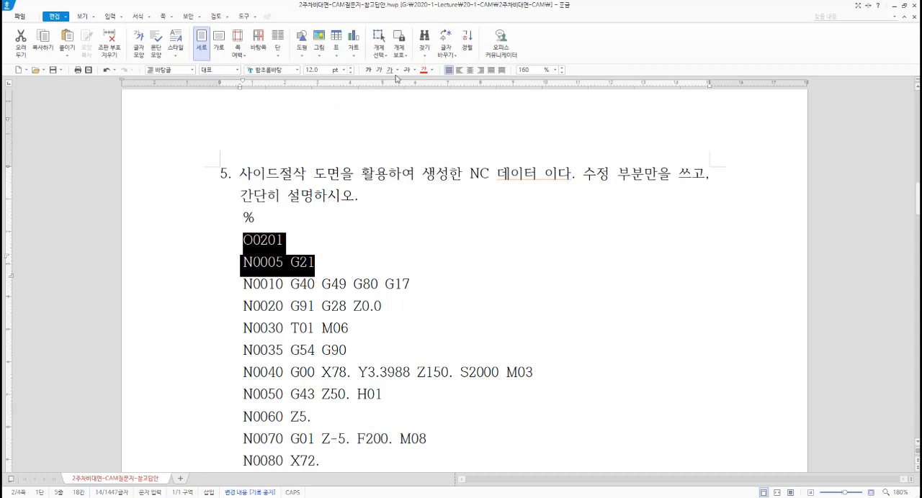
{"action": "left_click", "coordinate": [368, 70]}
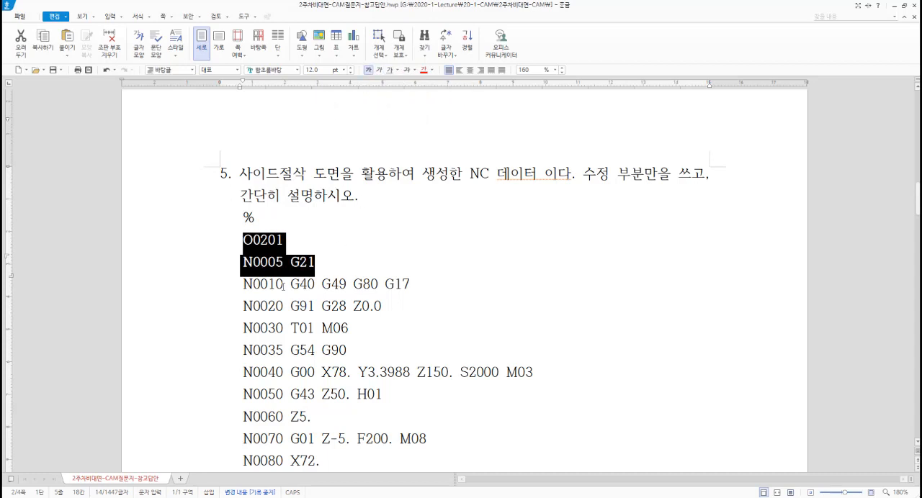
{"action": "left_click", "coordinate": [336, 306]}
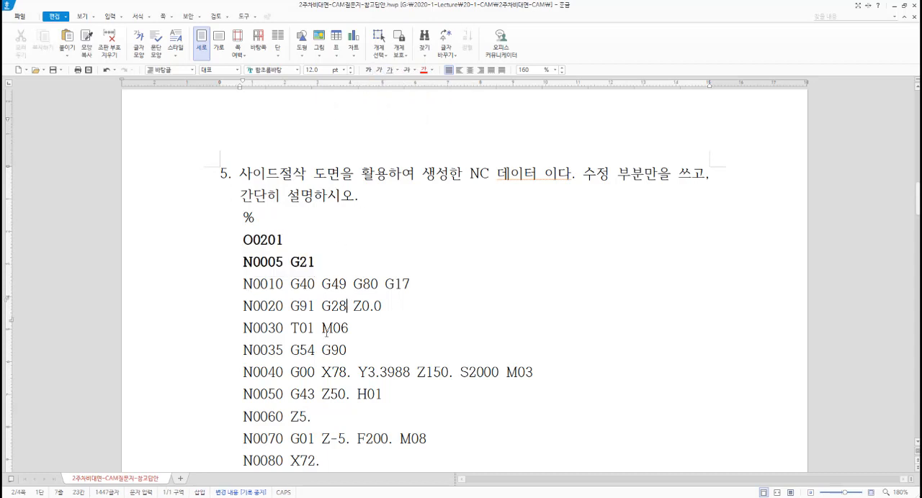
Step: Make the block N0035 G54 G90 and the Z150. value in block N0040 bold
{"action": "left_click_drag", "start_coordinate": [240, 352], "coordinate": [366, 353]}
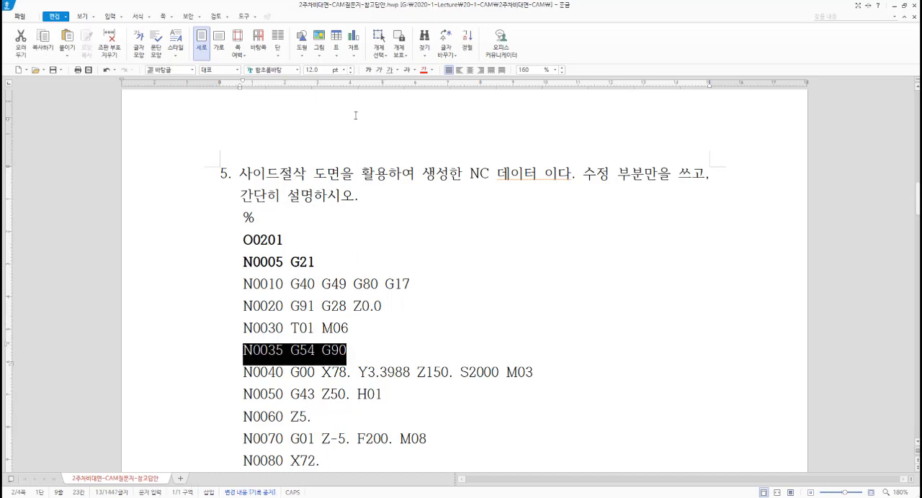
{"action": "left_click", "coordinate": [368, 70]}
{"action": "scroll", "coordinate": [340, 222], "scroll_direction": "down", "scroll_amount": 3}
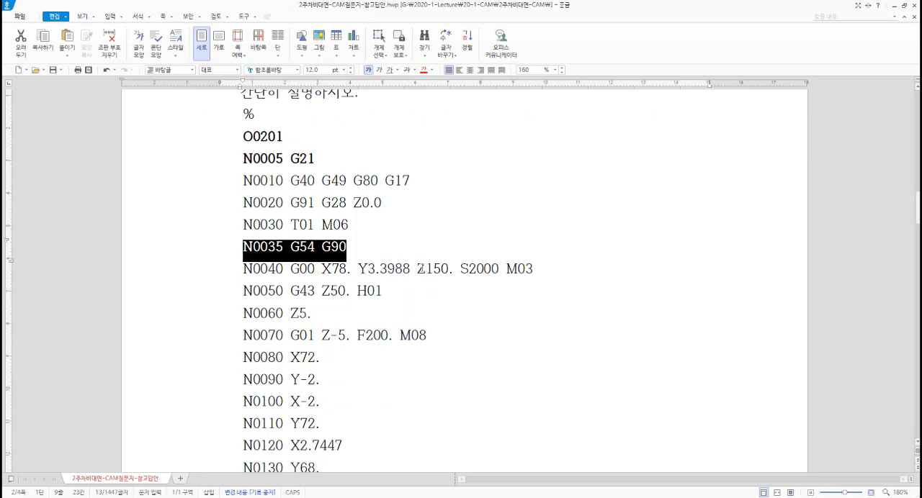
{"action": "left_click_drag", "start_coordinate": [417, 268], "coordinate": [455, 271]}
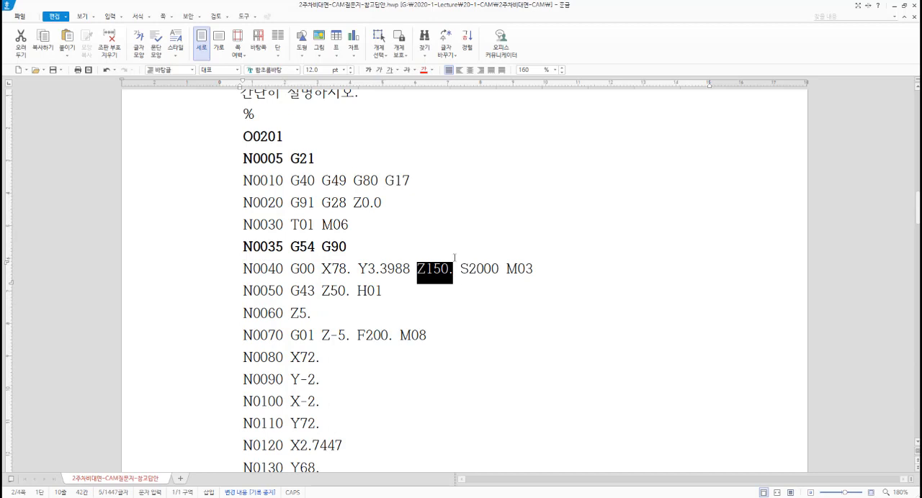
{"action": "left_click", "coordinate": [367, 70]}
{"action": "left_click", "coordinate": [462, 268]}
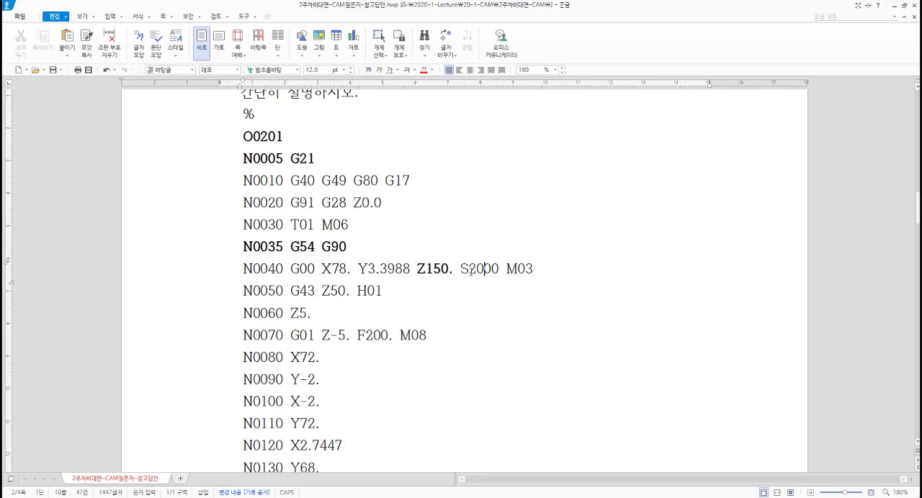
Step: Make the block N0060 Z5. bold
{"action": "left_click_drag", "start_coordinate": [461, 268], "coordinate": [504, 270]}
{"action": "left_click", "coordinate": [442, 285]}
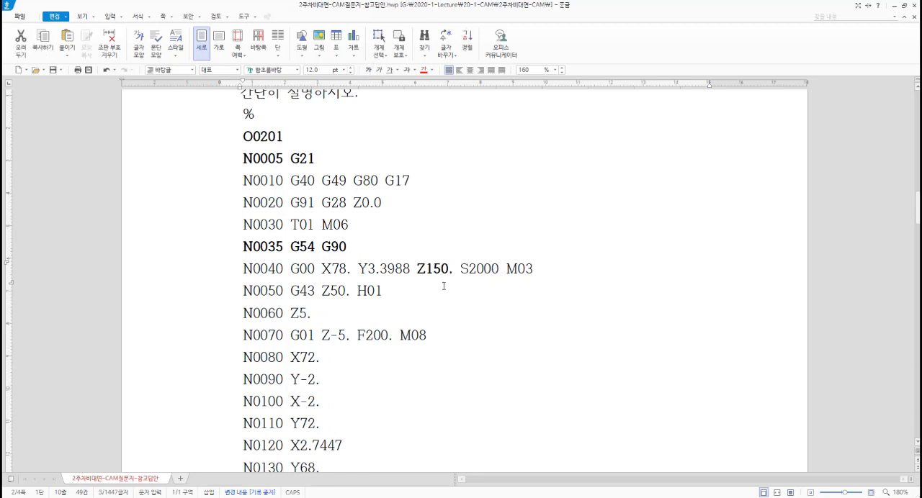
{"action": "left_click", "coordinate": [308, 322]}
{"action": "left_click_drag", "start_coordinate": [242, 315], "coordinate": [321, 314]}
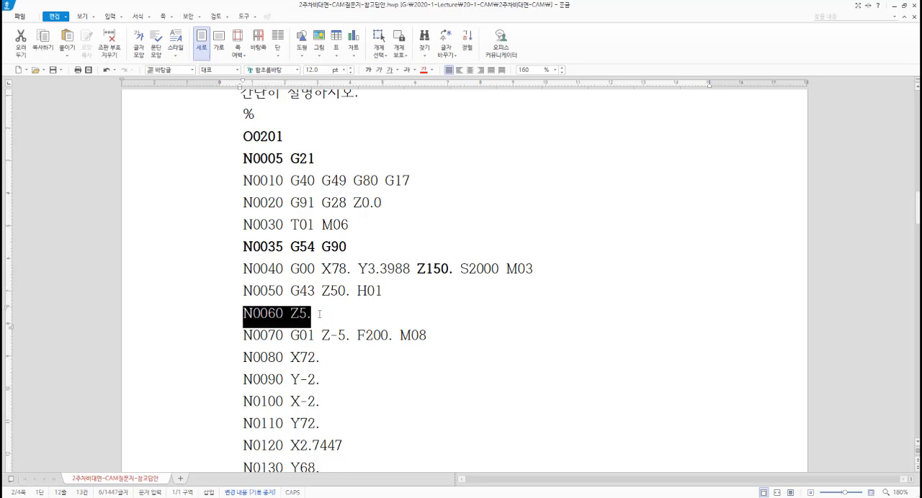
{"action": "left_click", "coordinate": [367, 70]}
{"action": "left_click", "coordinate": [365, 291]}
Step: Make the retract block N0400 G00 Z150. M09 near the end of the code bold
{"action": "scroll", "coordinate": [357, 307], "scroll_direction": "down", "scroll_amount": 1}
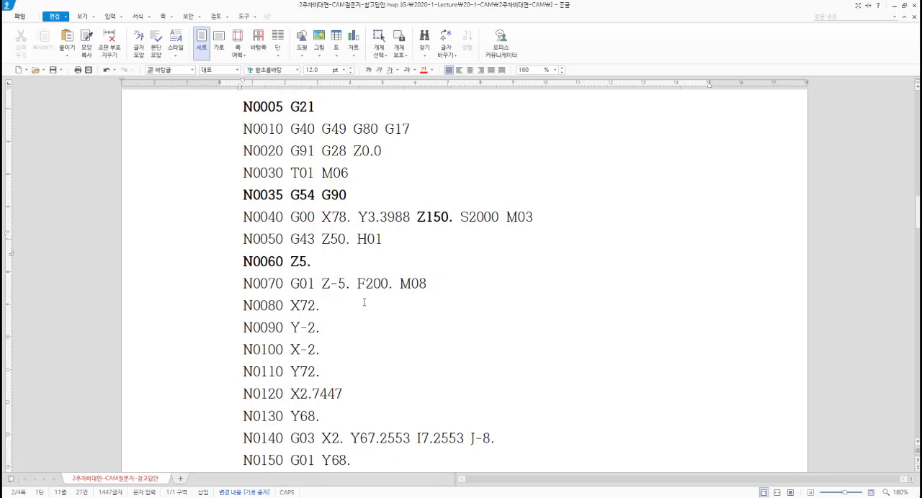
{"action": "left_click_drag", "start_coordinate": [357, 283], "coordinate": [395, 289]}
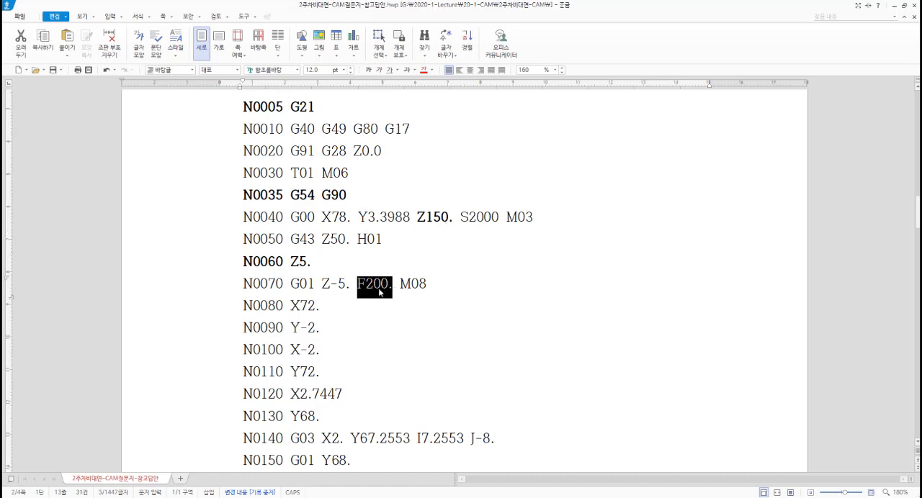
{"action": "left_click", "coordinate": [380, 328]}
{"action": "scroll", "coordinate": [379, 328], "scroll_direction": "down", "scroll_amount": 10}
{"action": "scroll", "coordinate": [379, 328], "scroll_direction": "down", "scroll_amount": 5}
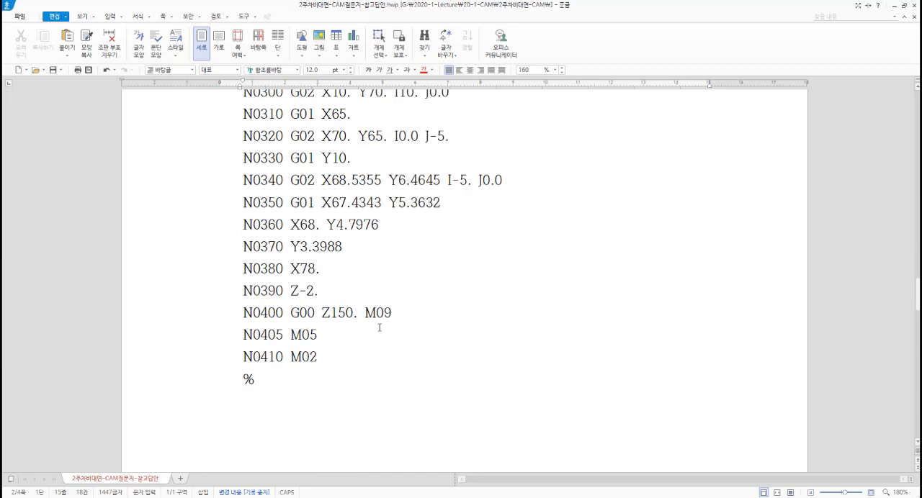
{"action": "left_click_drag", "start_coordinate": [244, 312], "coordinate": [391, 317]}
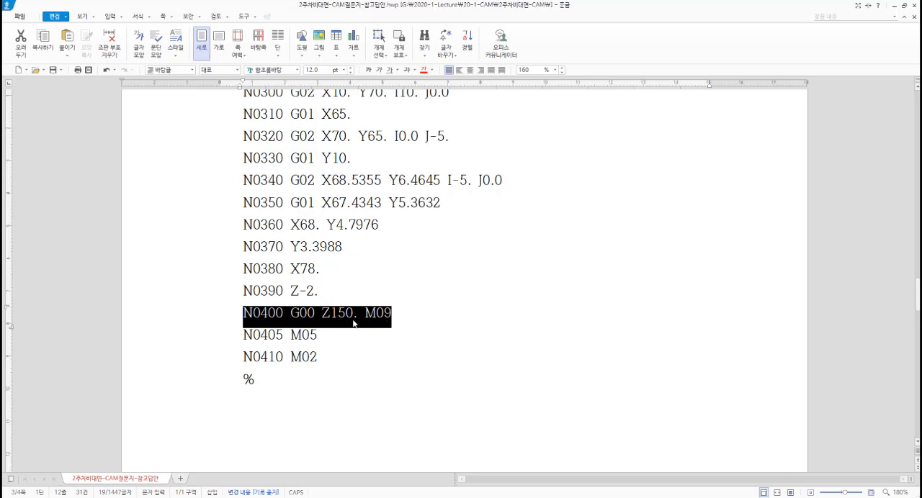
{"action": "left_click", "coordinate": [368, 69]}
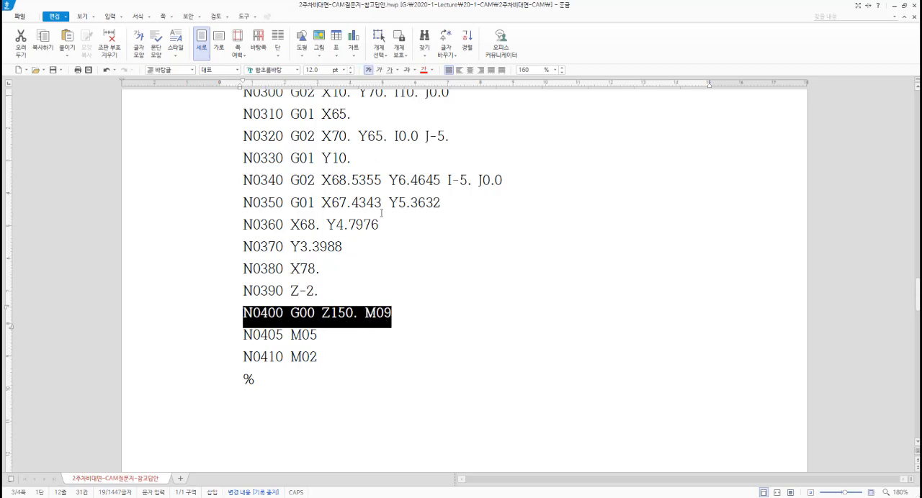
Step: Make the spindle stop block N0405 M05 near the end of the code bold
{"action": "left_click", "coordinate": [400, 311]}
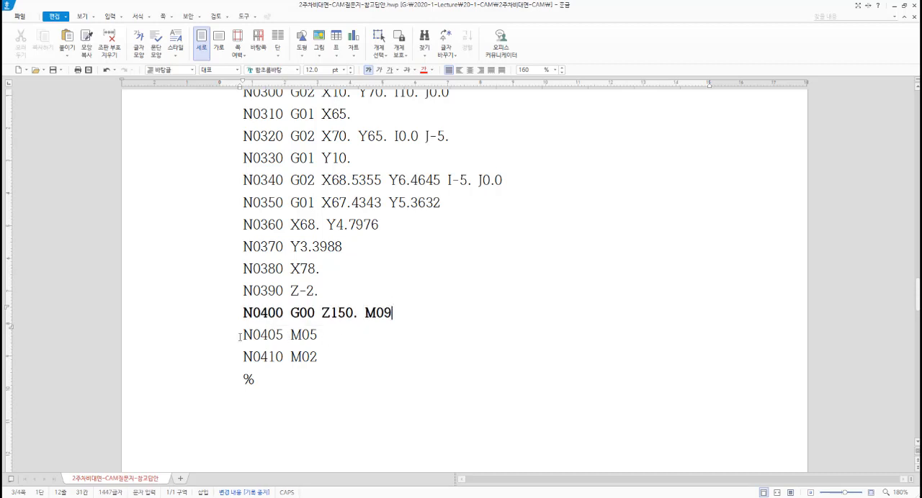
{"action": "left_click_drag", "start_coordinate": [241, 337], "coordinate": [351, 340]}
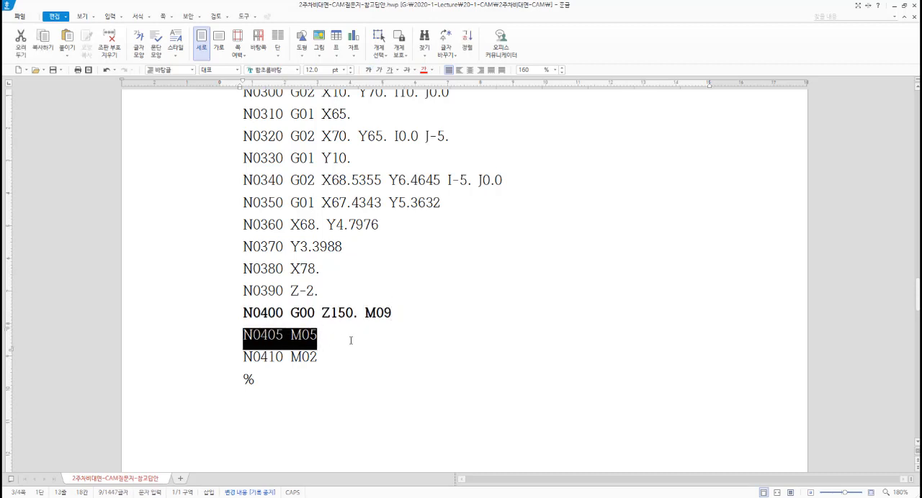
{"action": "left_click", "coordinate": [368, 70]}
{"action": "left_click", "coordinate": [345, 341]}
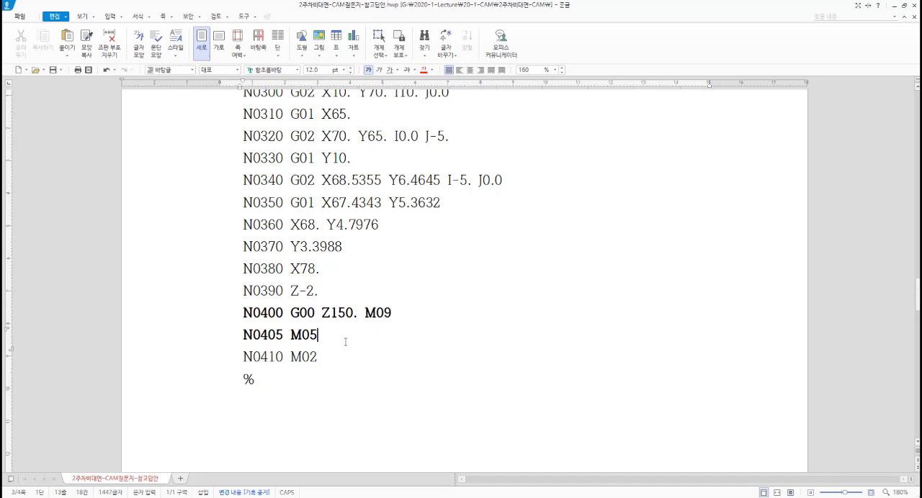
{"action": "scroll", "coordinate": [345, 342], "scroll_direction": "down", "scroll_amount": 3}
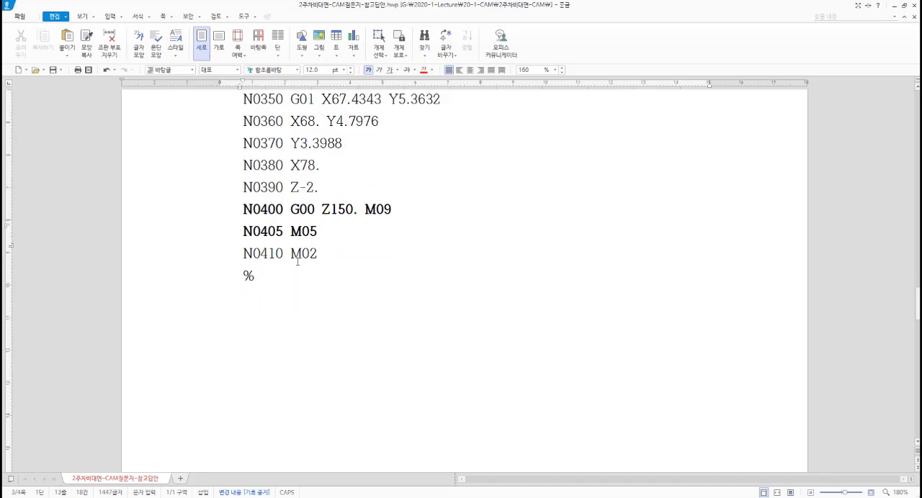
{"action": "scroll", "coordinate": [297, 261], "scroll_direction": "up", "scroll_amount": 3}
{"action": "left_click_drag", "start_coordinate": [240, 380], "coordinate": [261, 383]}
{"action": "left_click", "coordinate": [261, 386]}
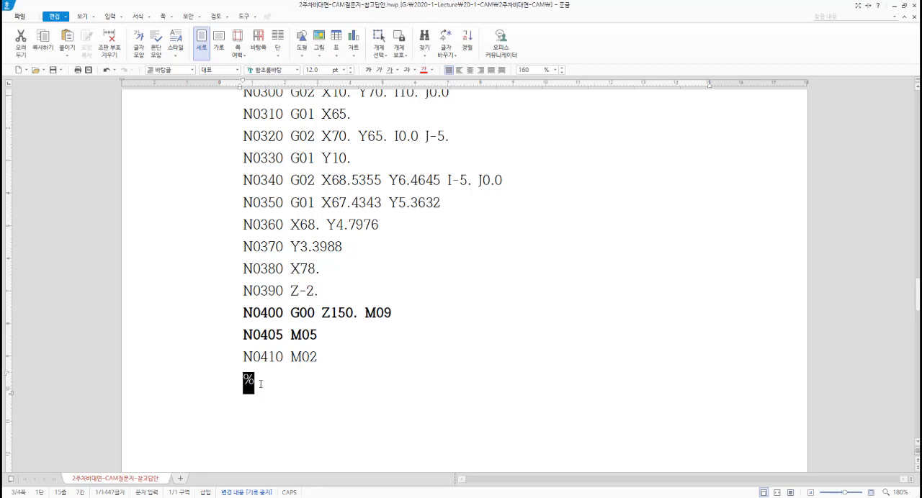
{"action": "left_click", "coordinate": [304, 392]}
Step: Switch to the running PowerPoint slide show and advance to the slide titled 2주차 비대면 CAM
{"action": "scroll", "coordinate": [308, 382], "scroll_direction": "up", "scroll_amount": 12}
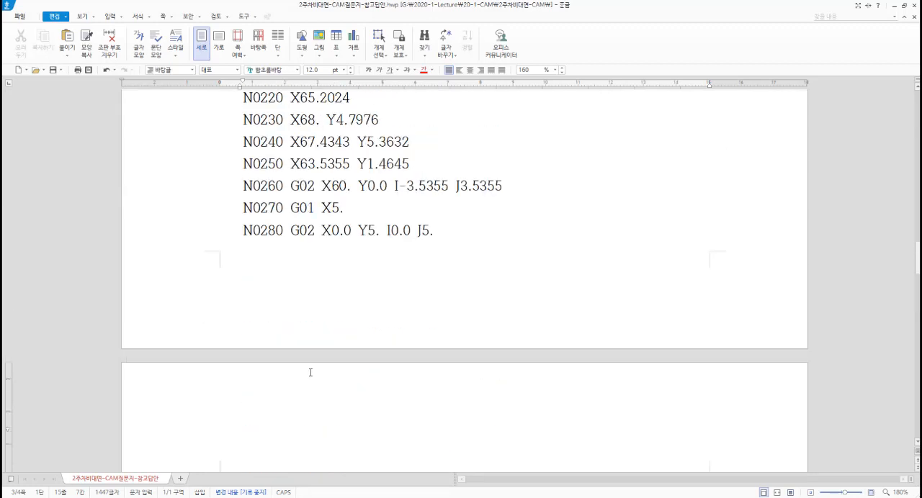
{"action": "scroll", "coordinate": [321, 353], "scroll_direction": "up", "scroll_amount": 3}
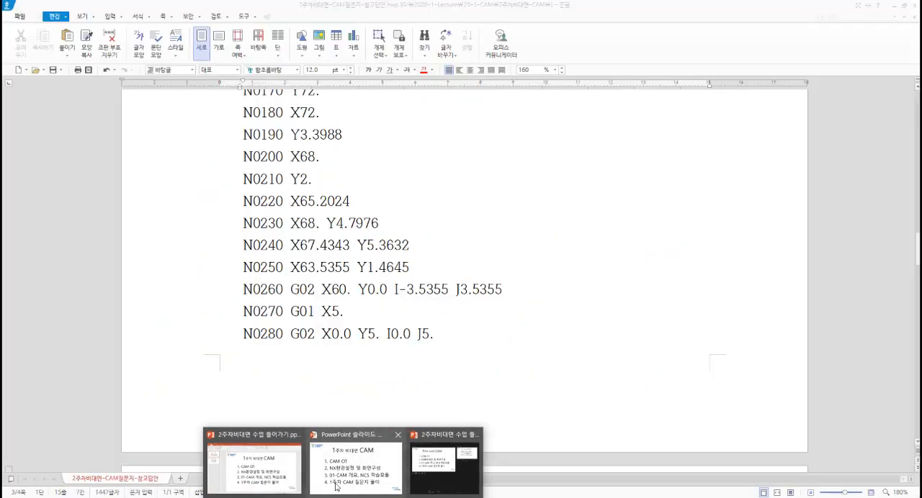
{"action": "left_click", "coordinate": [336, 486]}
{"action": "left_click", "coordinate": [337, 435]}
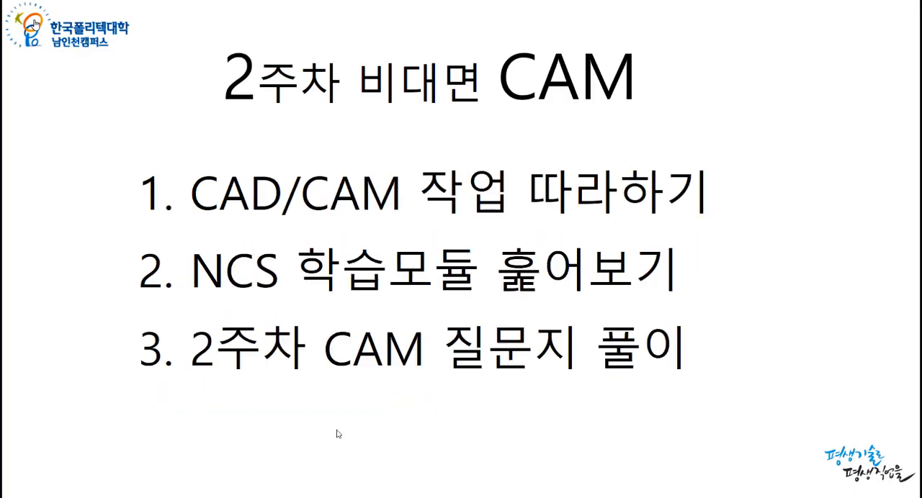